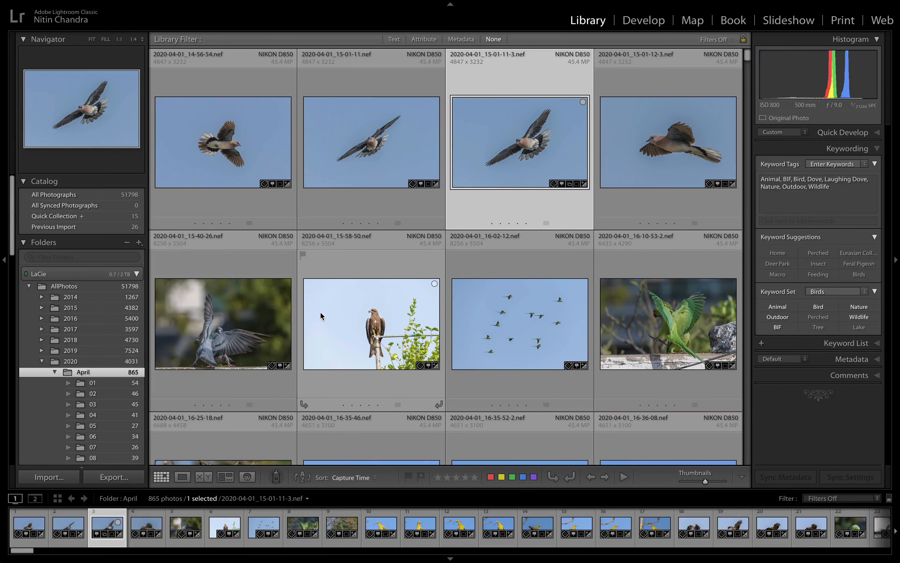
# Show the AllPhotos folder and filter its photos by the text "bif" in any searchable field.
pyautogui.click(103, 288)
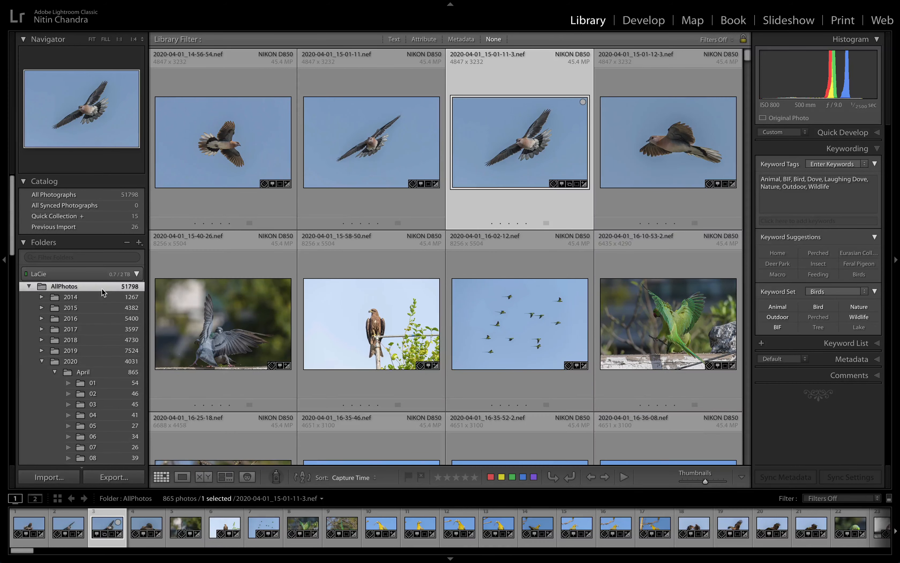
pyautogui.click(392, 37)
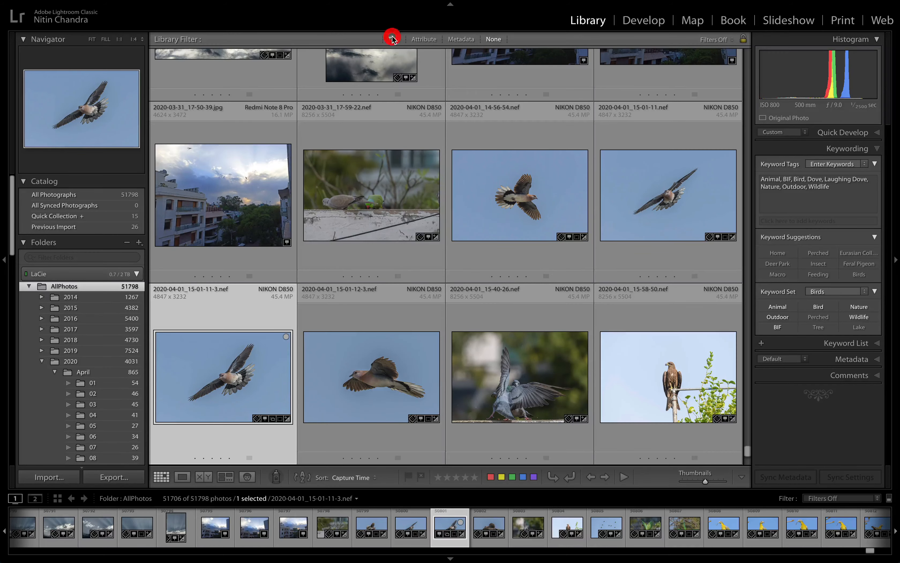
pyautogui.click(627, 54)
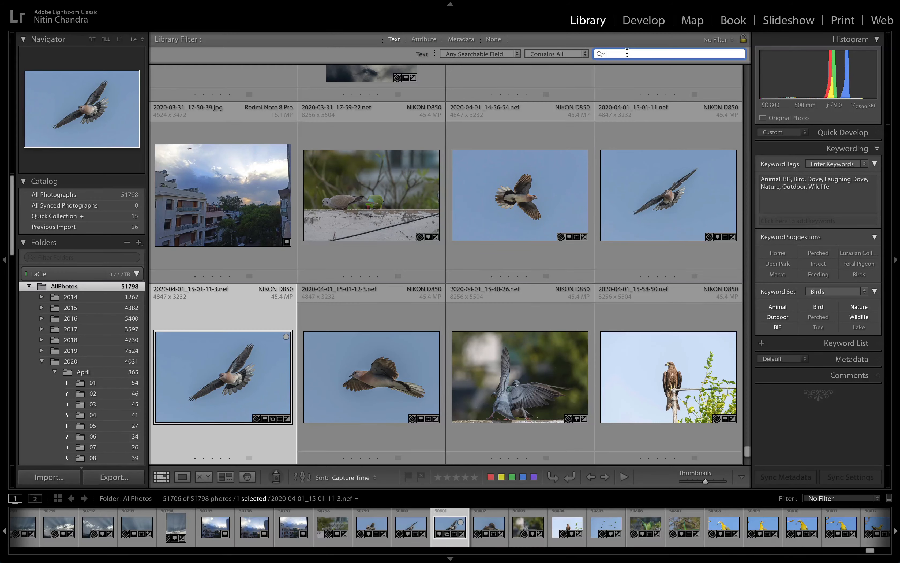
pyautogui.write('bif')
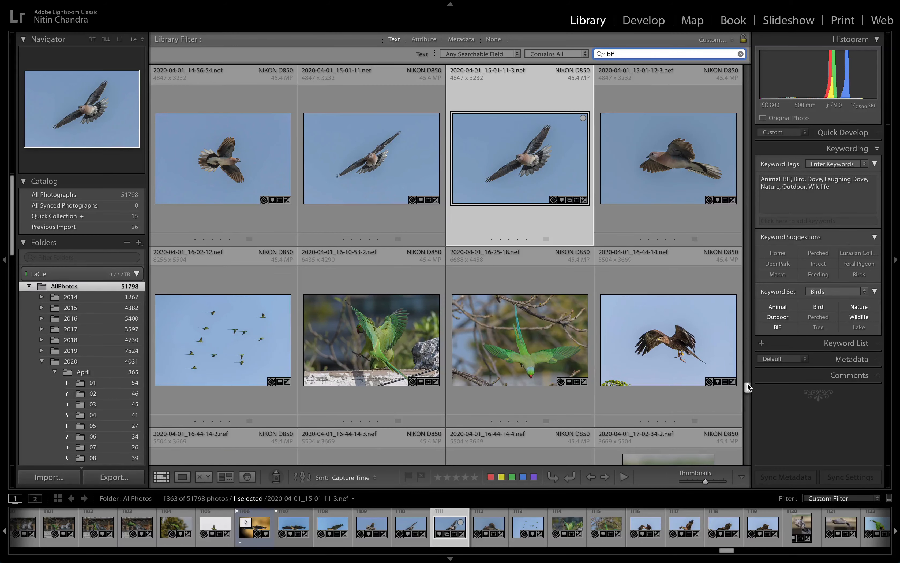
# Browse the filtered photos from the earliest onward, view 2017-03-14_17-04-41.tif enlarged, and return to the grid.
pyautogui.moveTo(747, 383); pyautogui.dragTo(708, 64)
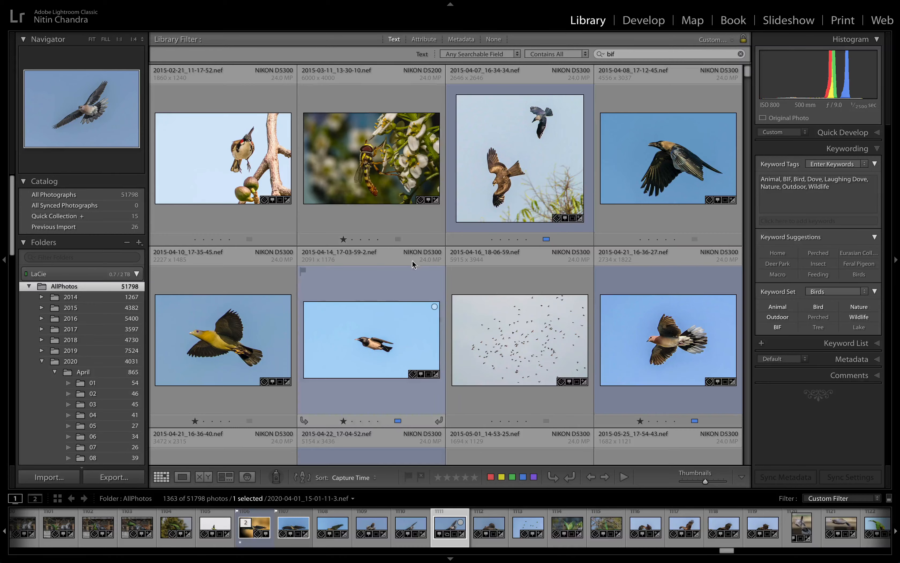
pyautogui.scroll(-15, 435, 336)
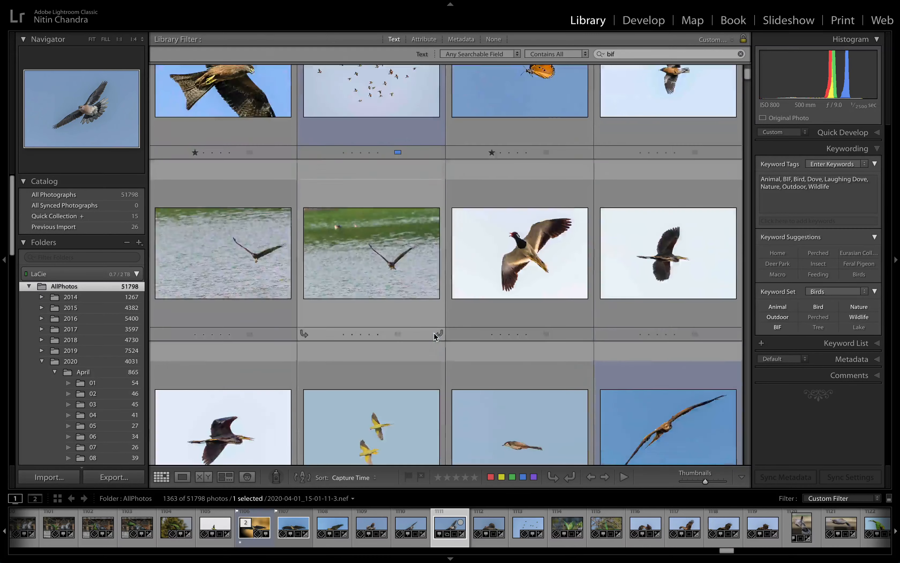
pyautogui.scroll(-15, 435, 336)
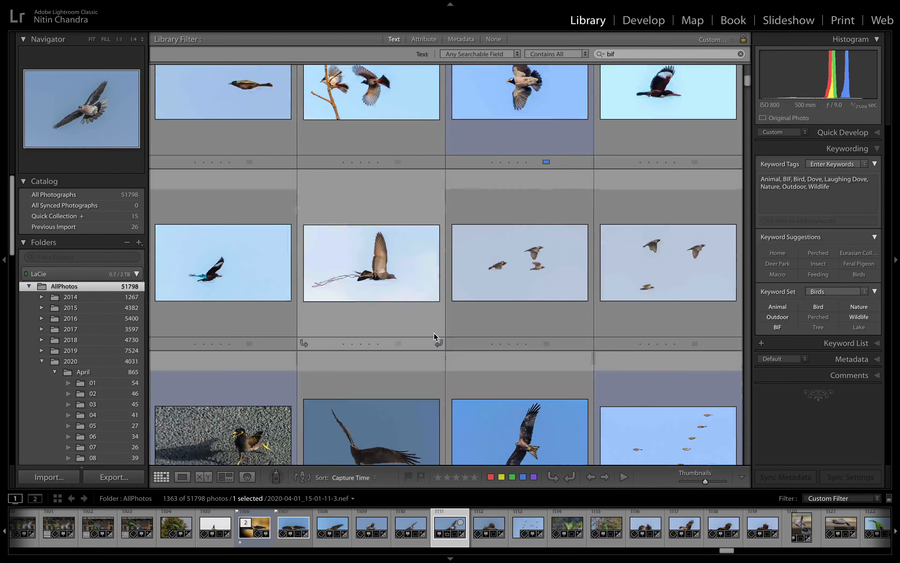
pyautogui.scroll(-15, 435, 336)
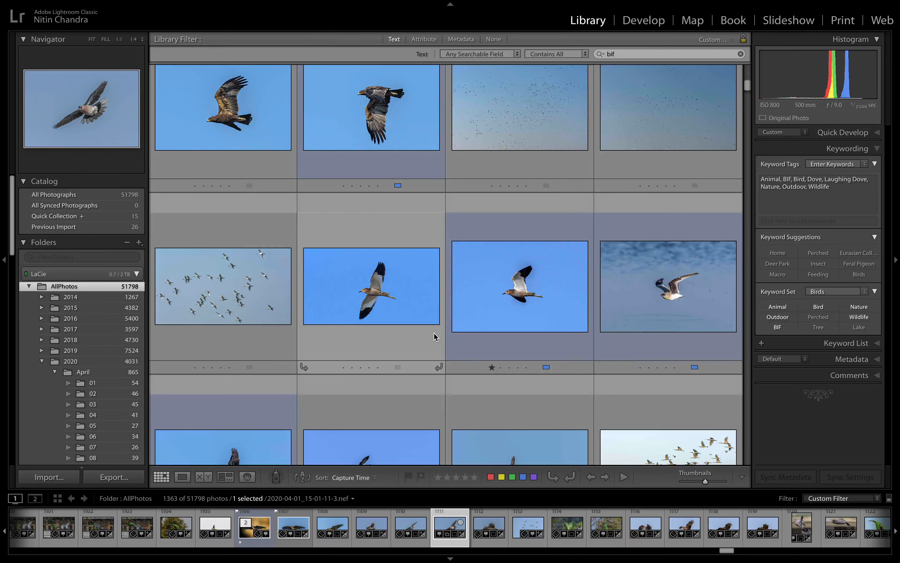
pyautogui.scroll(-10, 435, 337)
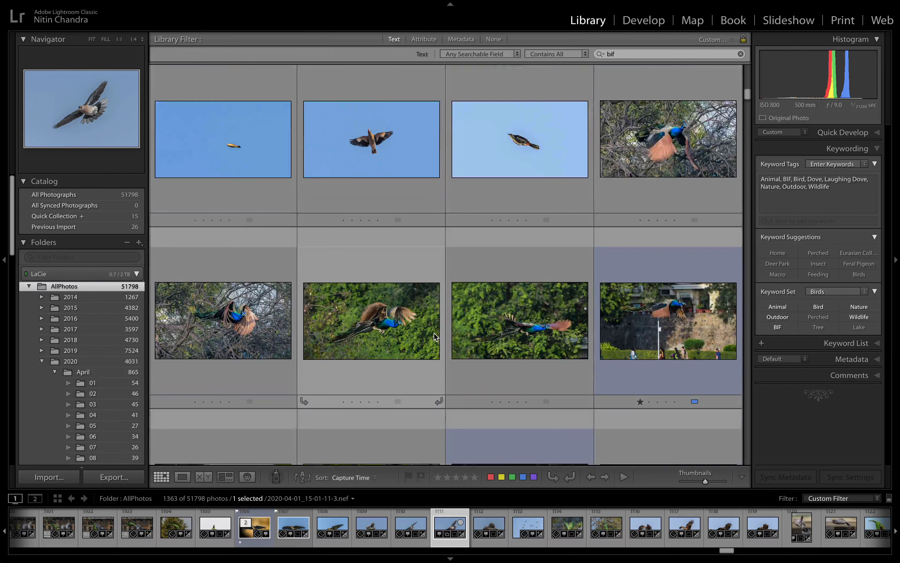
pyautogui.scroll(4, 443, 336)
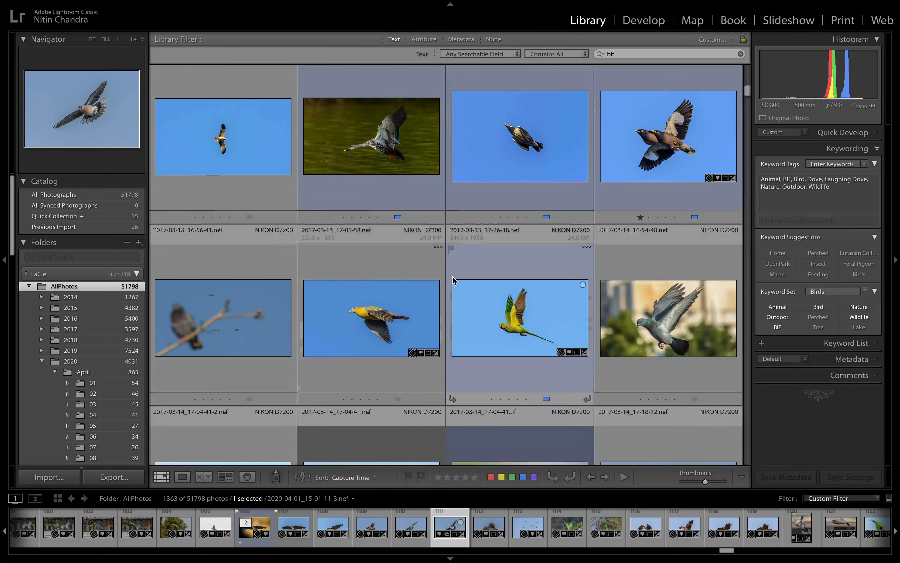
pyautogui.scroll(-5, 523, 348)
pyautogui.click(525, 346)
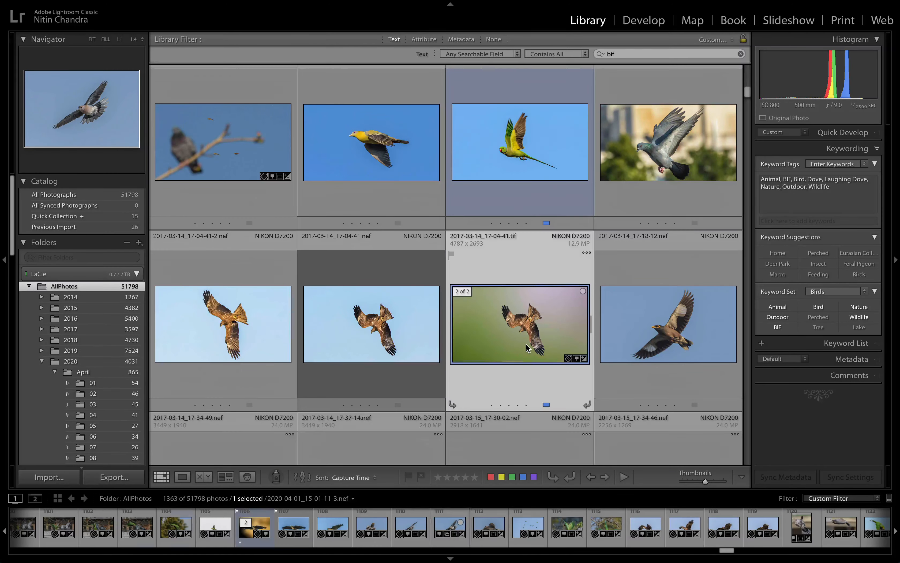
pyautogui.doubleClick(505, 344)
pyautogui.press('g')
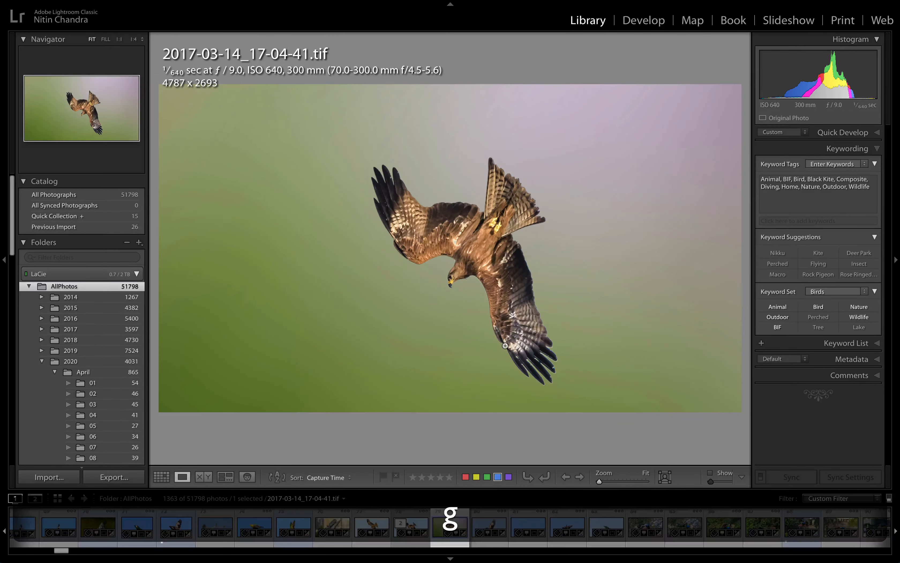
# Browse further through the filtered 2017 bird photos and select the heron photo 2017-06-20_18-34-59-2.nef.
pyautogui.scroll(-10, 505, 348)
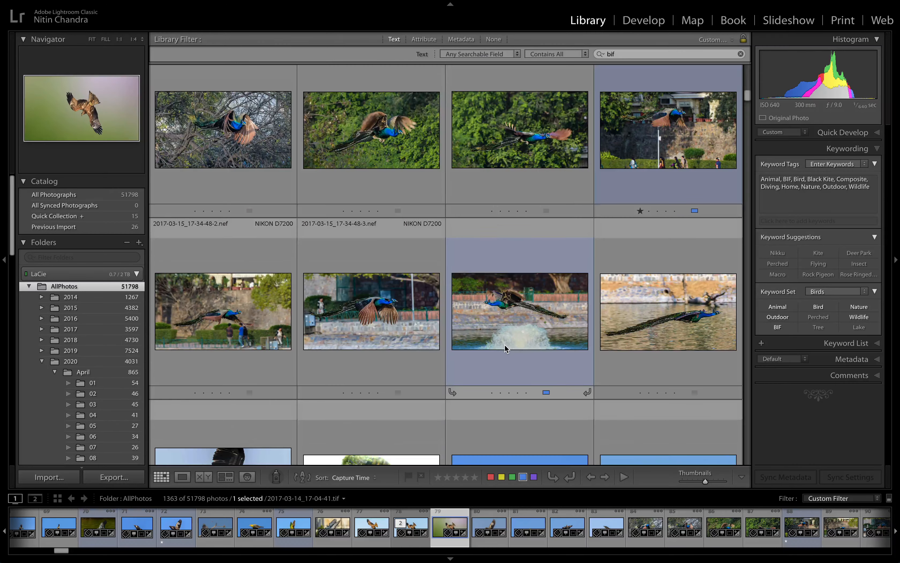
pyautogui.scroll(-10, 505, 346)
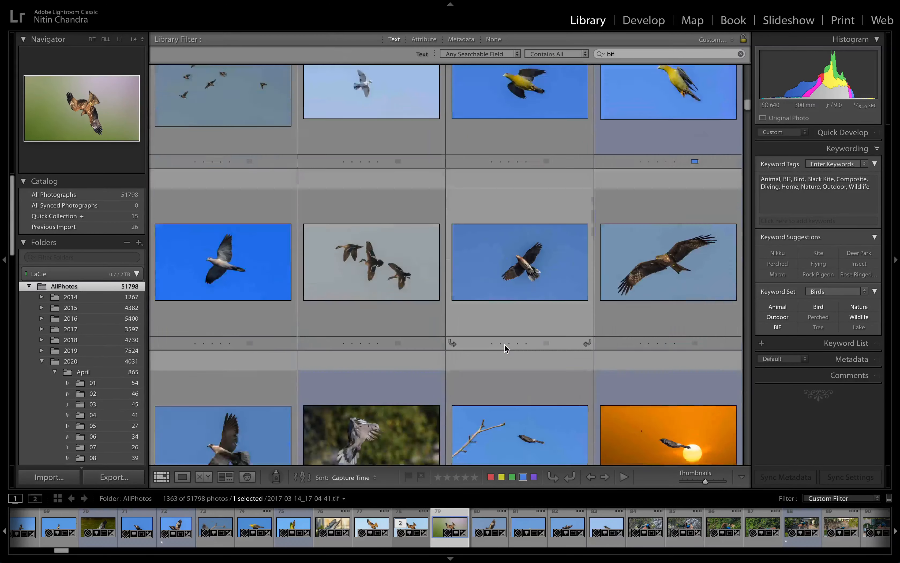
pyautogui.scroll(-10, 505, 344)
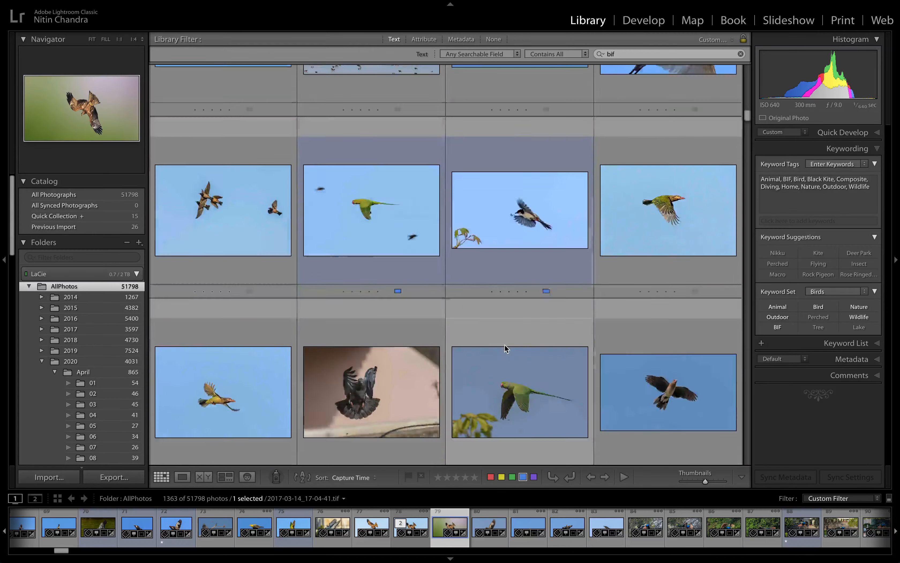
pyautogui.scroll(-10, 505, 344)
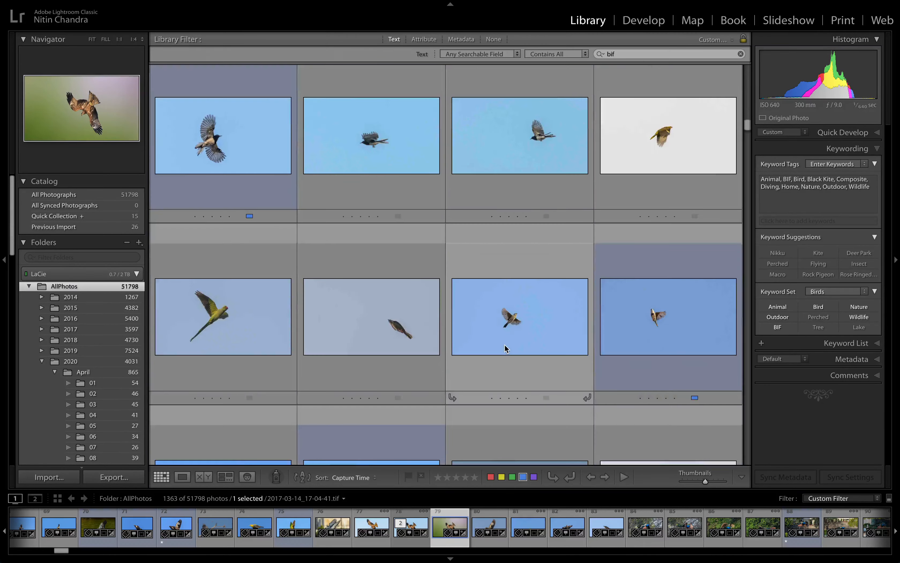
pyautogui.scroll(-6, 504, 344)
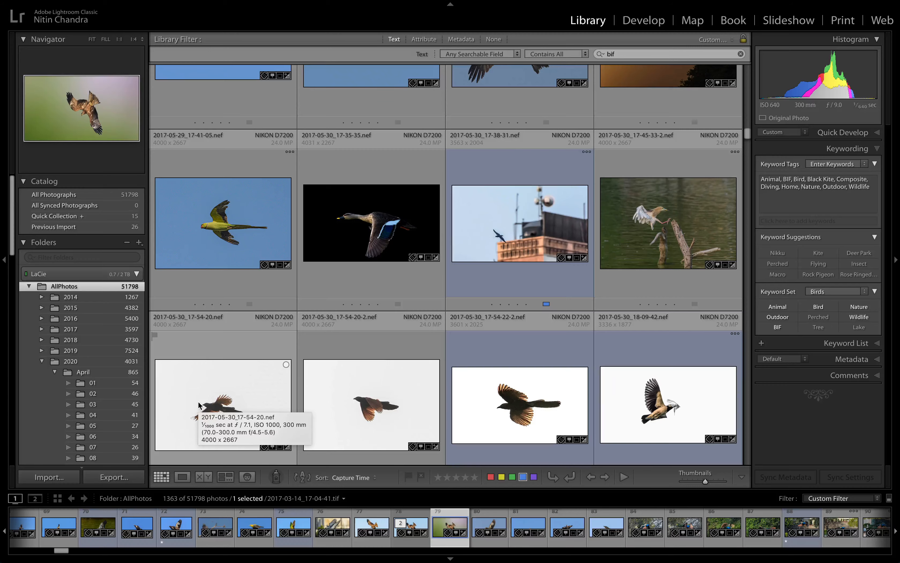
pyautogui.scroll(-3, 199, 405)
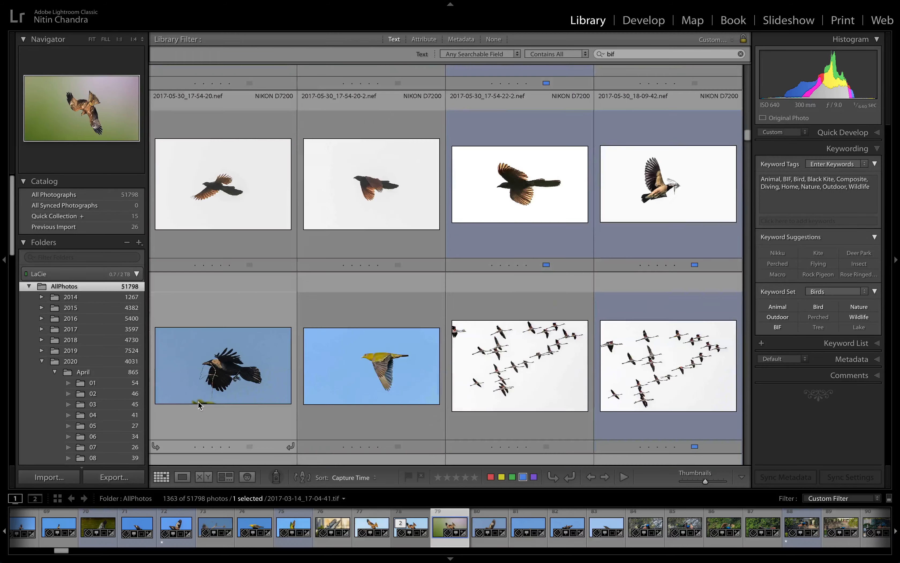
pyautogui.scroll(-3, 201, 405)
pyautogui.scroll(-3, 199, 401)
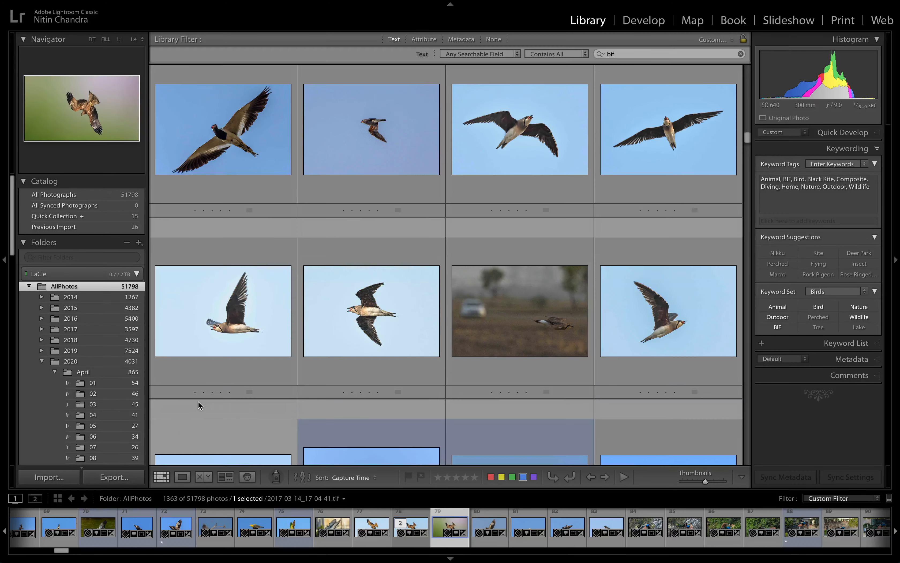
pyautogui.scroll(-3, 198, 401)
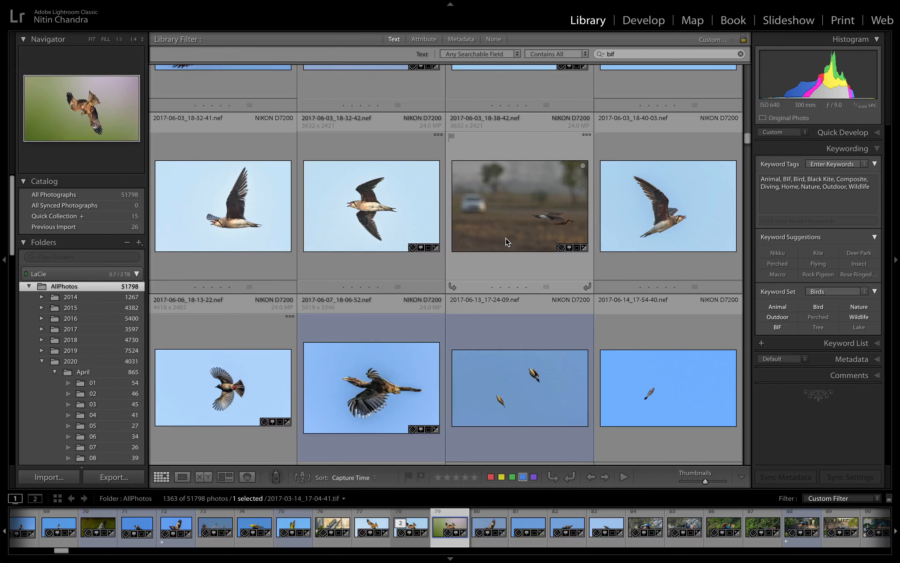
pyautogui.scroll(-5, 520, 297)
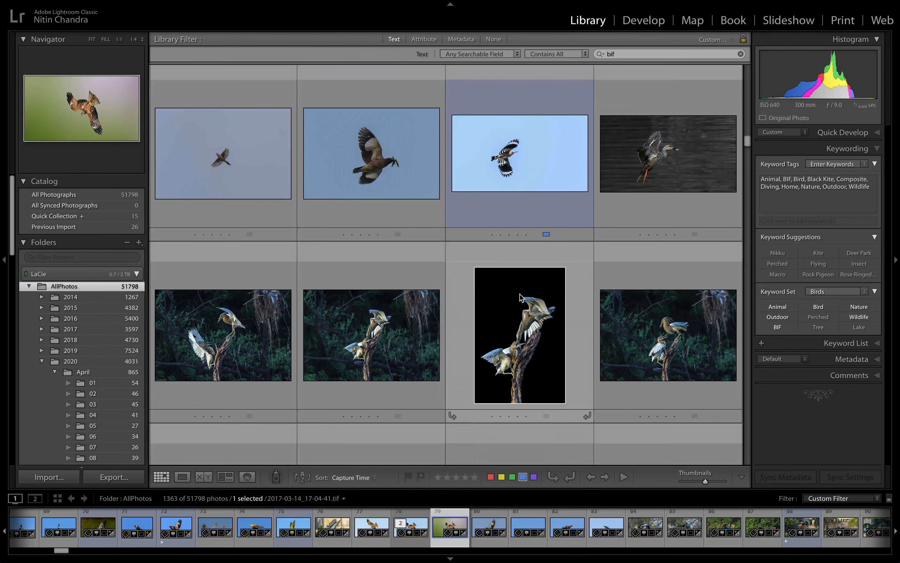
pyautogui.scroll(-3, 521, 297)
pyautogui.scroll(-1, 404, 240)
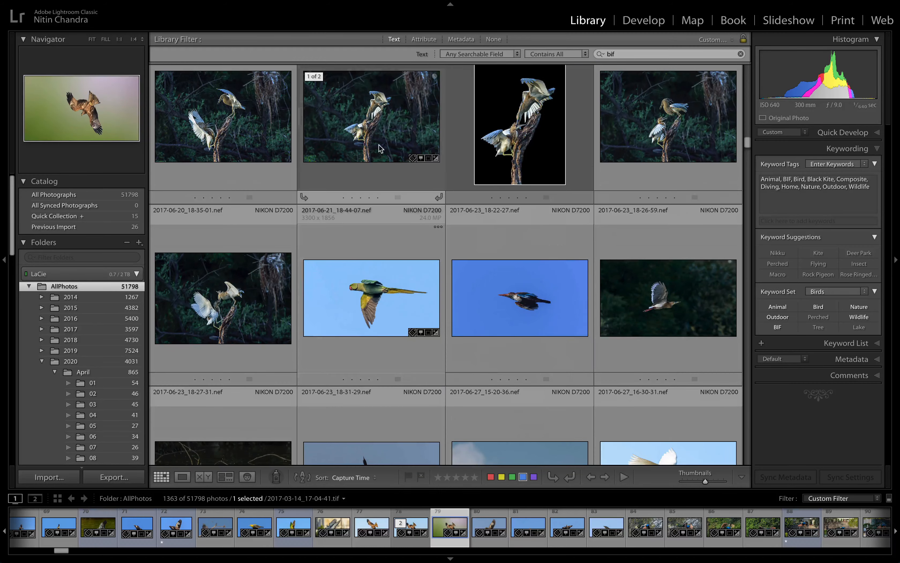
pyautogui.click(385, 154)
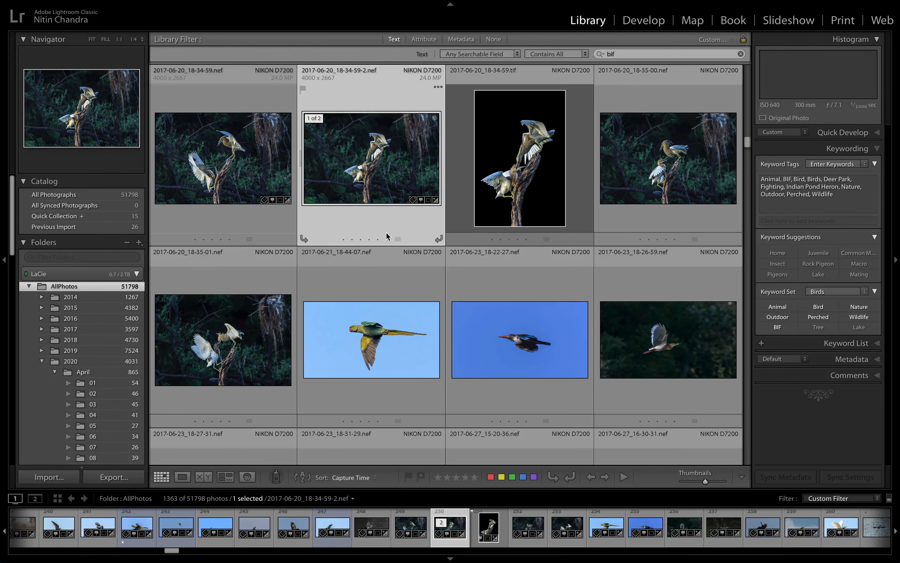
# Select the photo 2017-06-28_17-54-57.nef of the bird flying over water among the filtered photos.
pyautogui.scroll(-3, 397, 272)
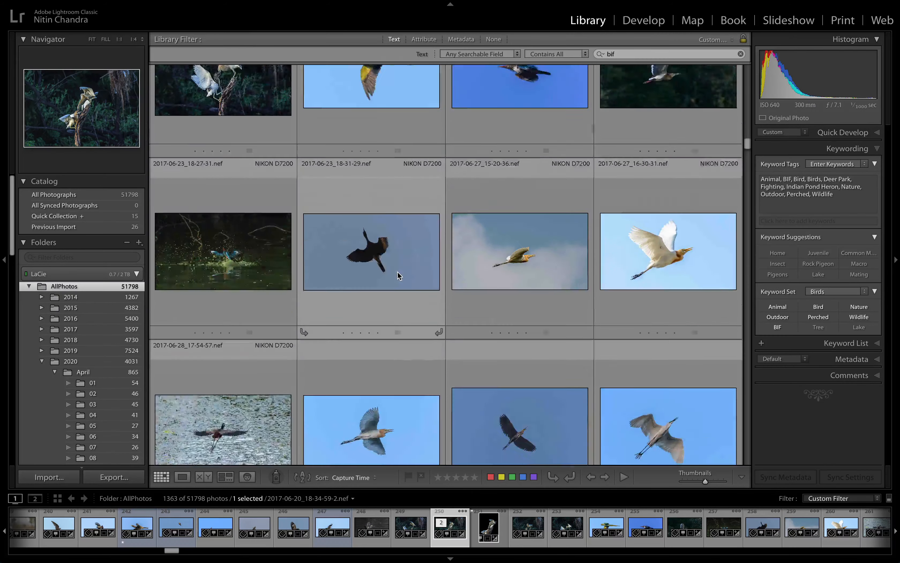
pyautogui.scroll(-1, 397, 272)
pyautogui.scroll(-2, 397, 276)
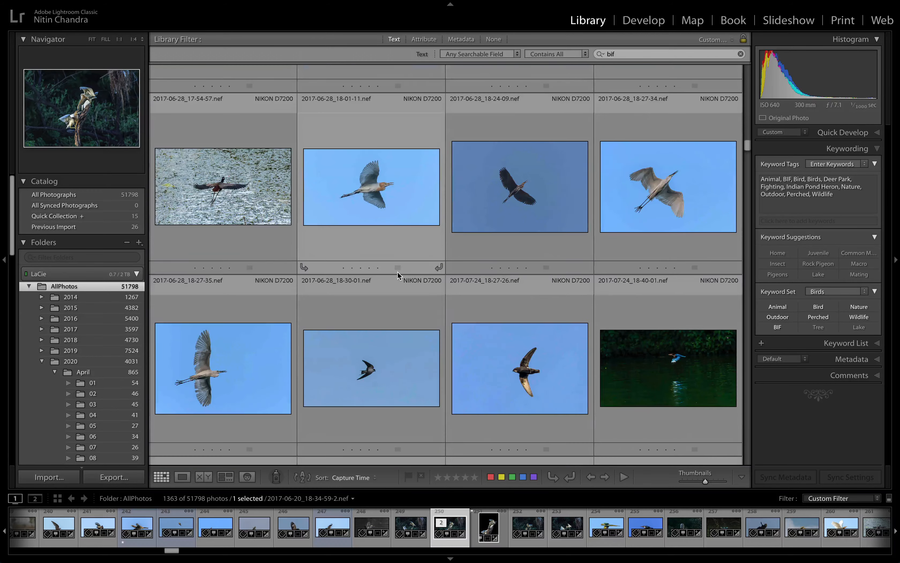
pyautogui.click(252, 177)
# Examine the filtered bird photos from July through late September 2017.
pyautogui.scroll(-2, 333, 288)
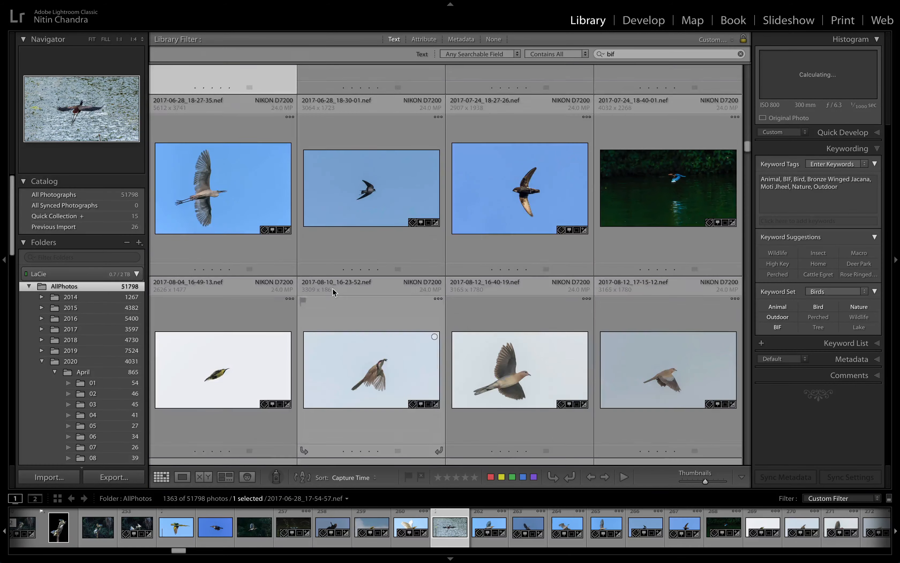
pyautogui.scroll(-5, 333, 288)
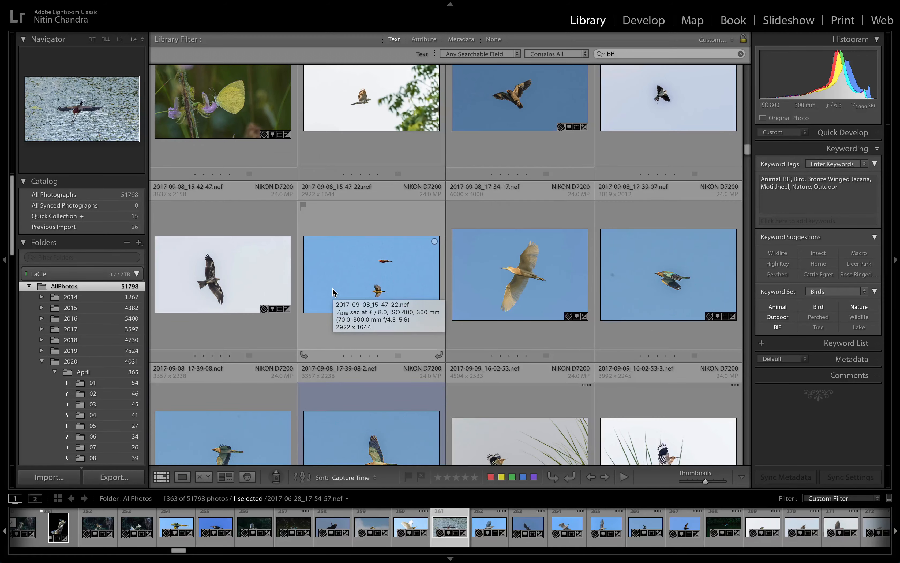
pyautogui.scroll(-4, 333, 289)
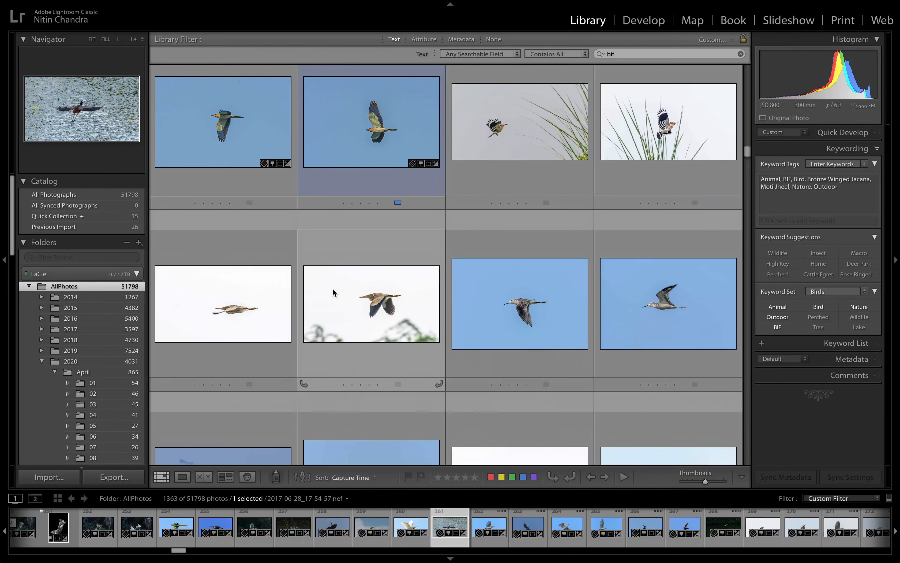
pyautogui.scroll(-5, 333, 293)
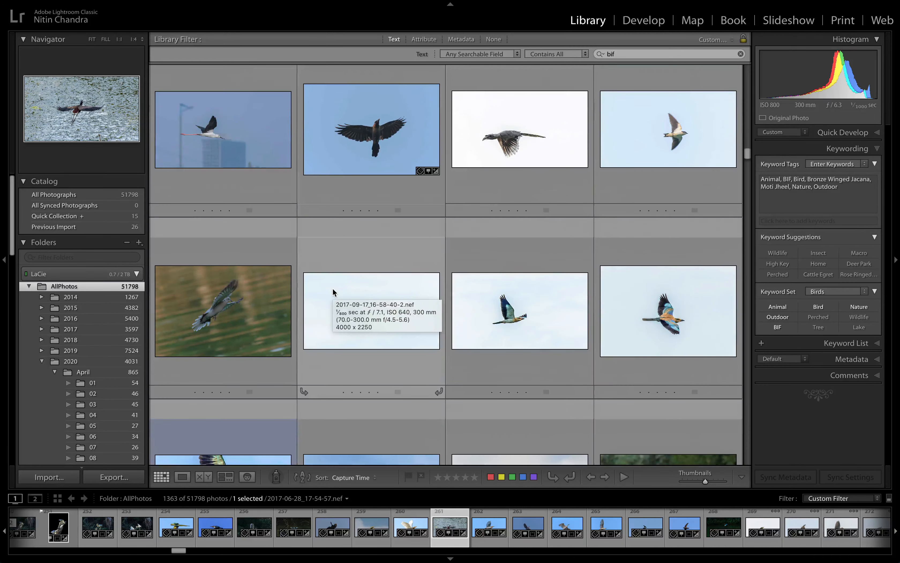
pyautogui.scroll(-5, 334, 292)
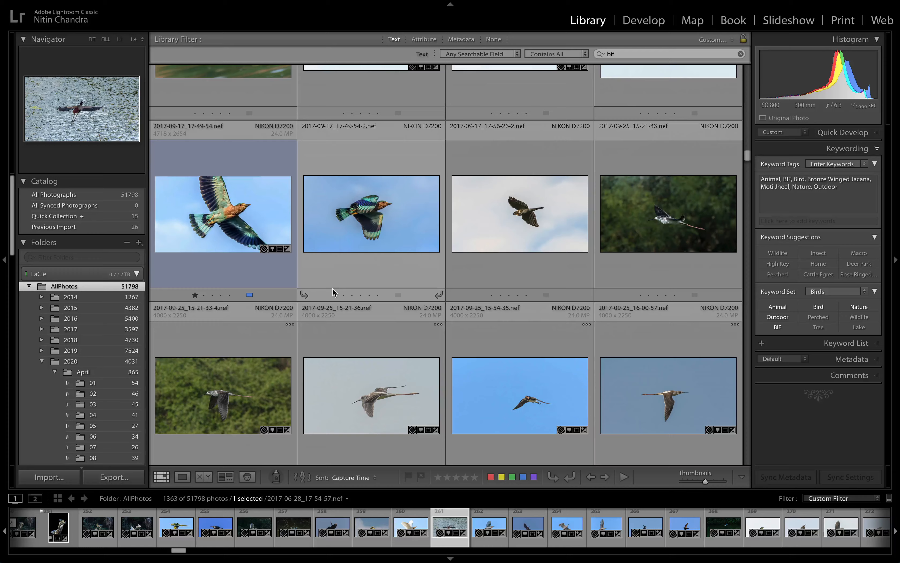
pyautogui.scroll(-3, 333, 293)
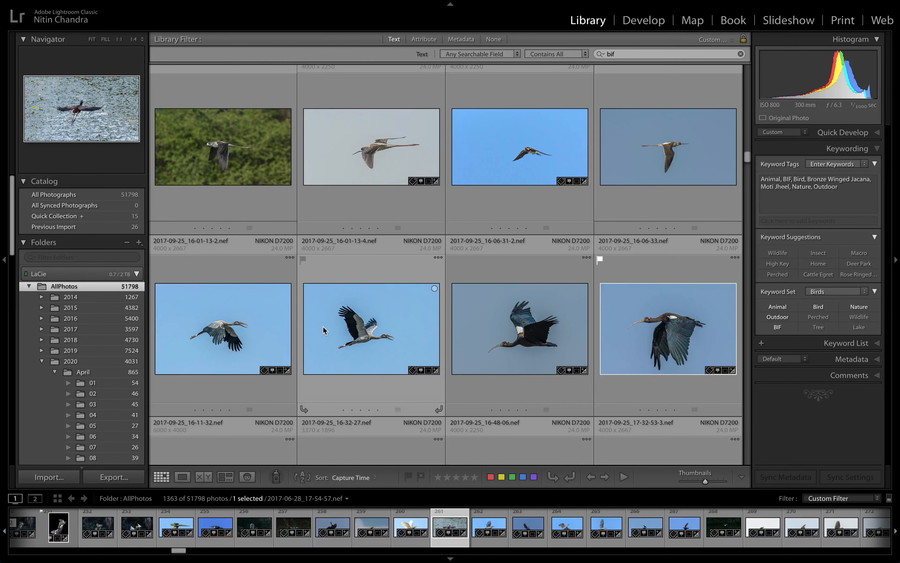
pyautogui.moveTo(323, 328)
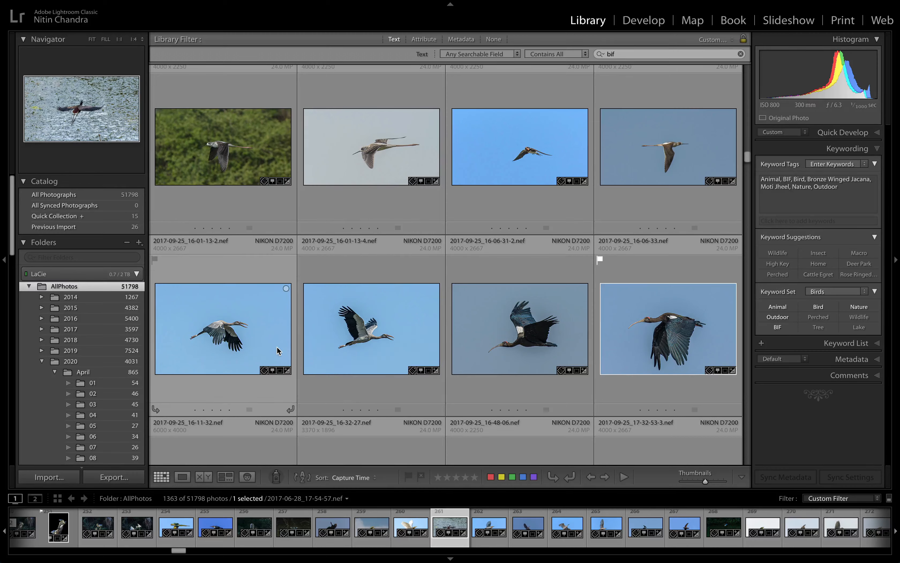
pyautogui.moveTo(277, 348)
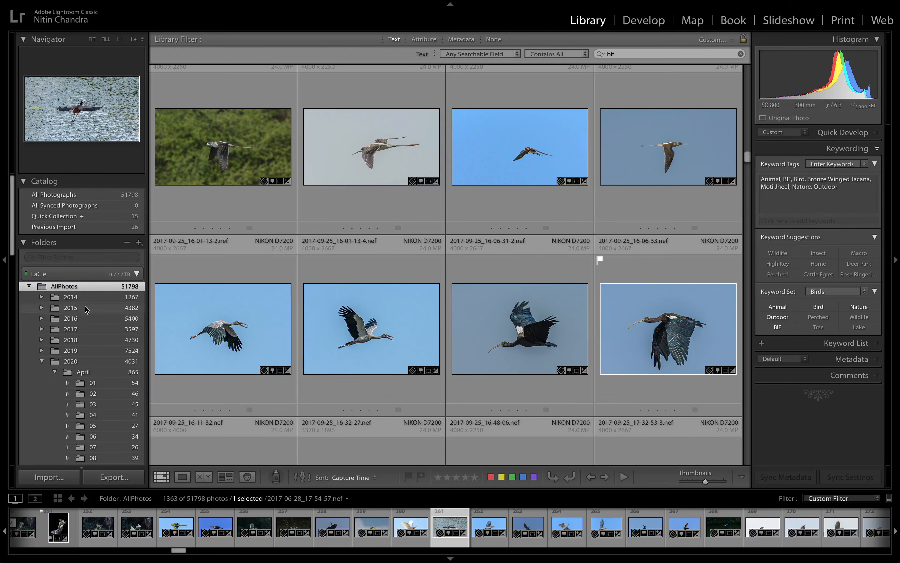
# Show the photos in the Quick Collection.
pyautogui.click(90, 214)
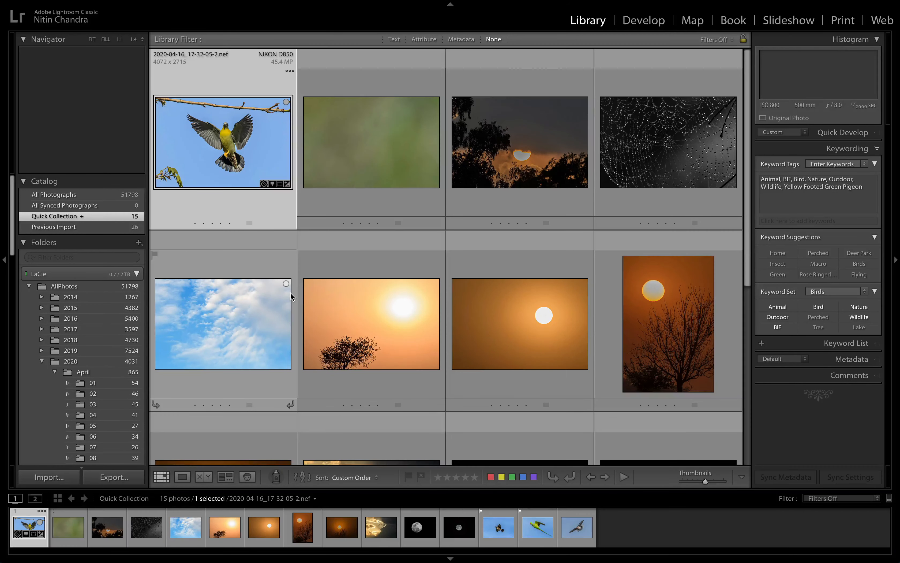
pyautogui.moveTo(291, 293)
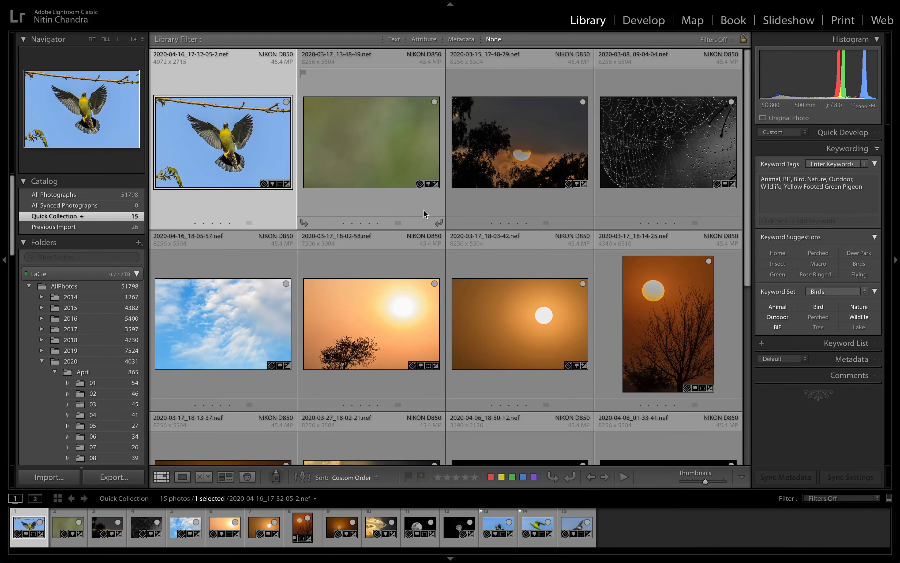
# Open the first twelve Quick Collection photos, from 2020-04-16_17-32-05-2.nef to 2020-04-08_01-33-41.nef, as layers in one Photoshop document.
pyautogui.scroll(-3, 423, 210)
pyautogui.scroll(-2, 423, 210)
pyautogui.scroll(2, 423, 210)
pyautogui.scroll(-2, 423, 210)
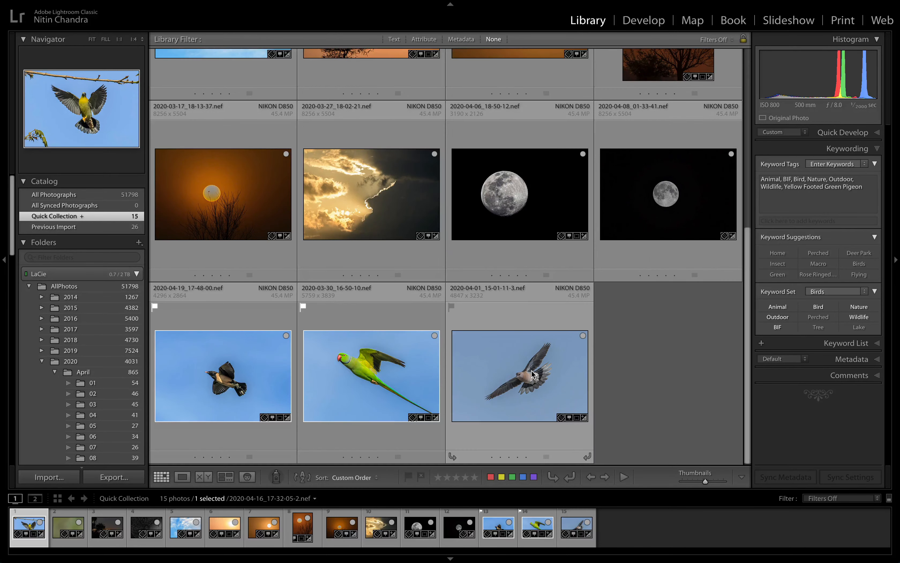
pyautogui.scroll(8, 533, 373)
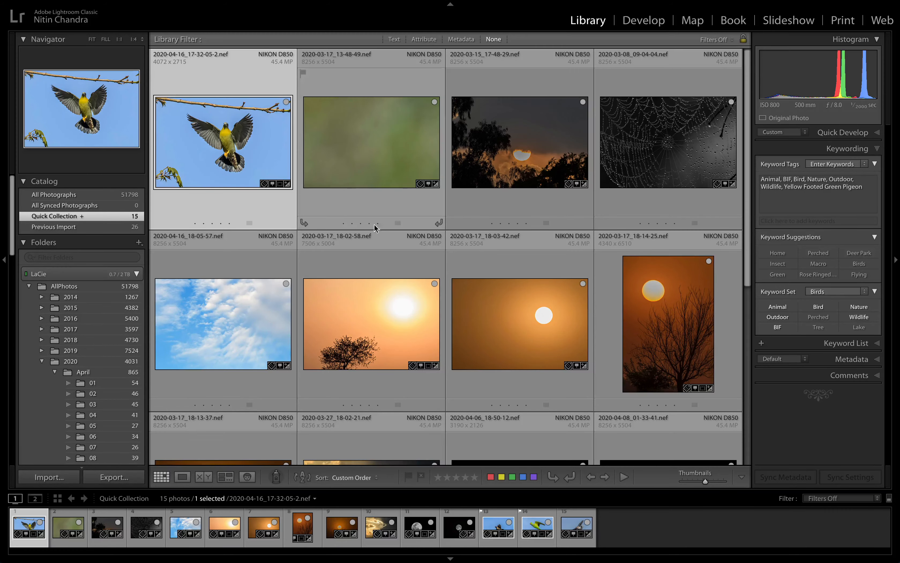
pyautogui.scroll(-3, 451, 261)
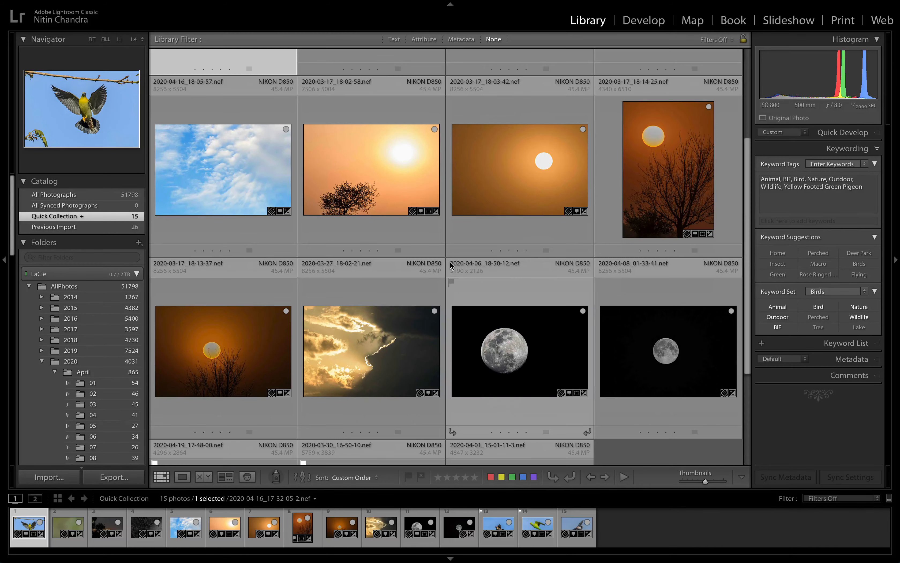
pyautogui.keyDown('shift'); pyautogui.click(653, 377); pyautogui.keyUp('shift')
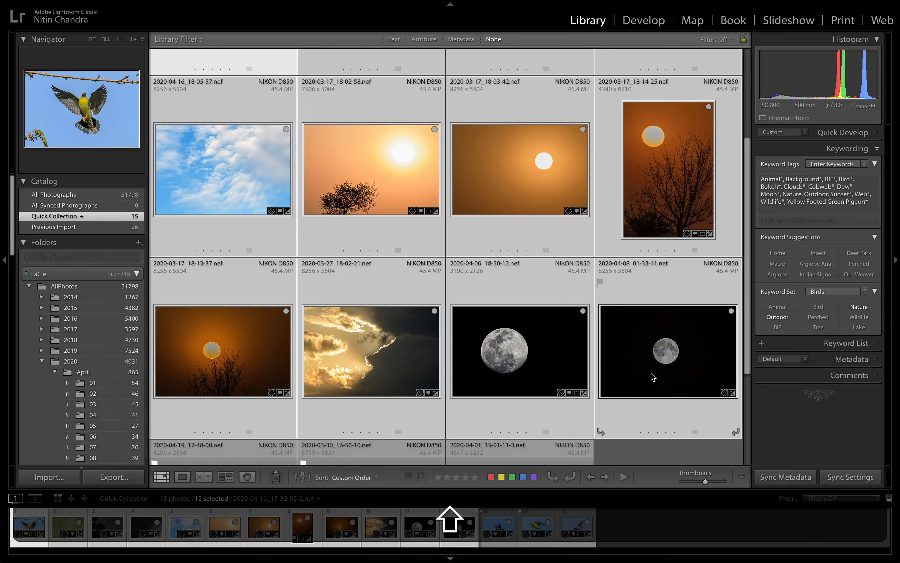
pyautogui.rightClick(518, 358)
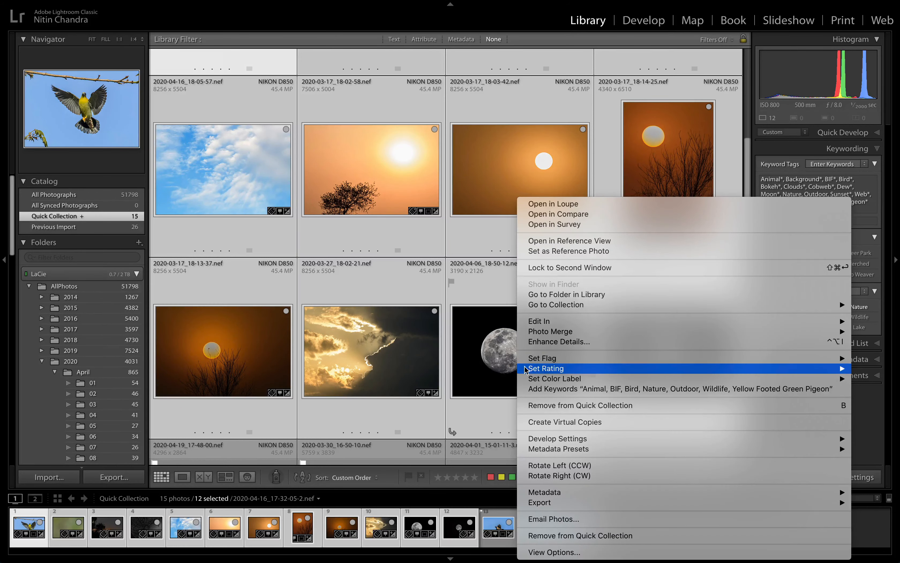
pyautogui.moveTo(526, 371)
pyautogui.moveTo(533, 323)
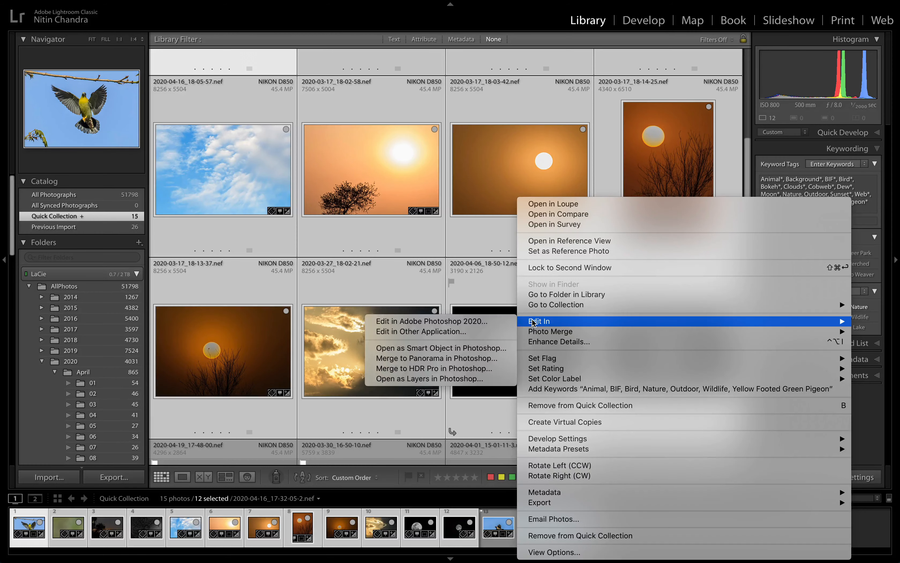
pyautogui.click(473, 379)
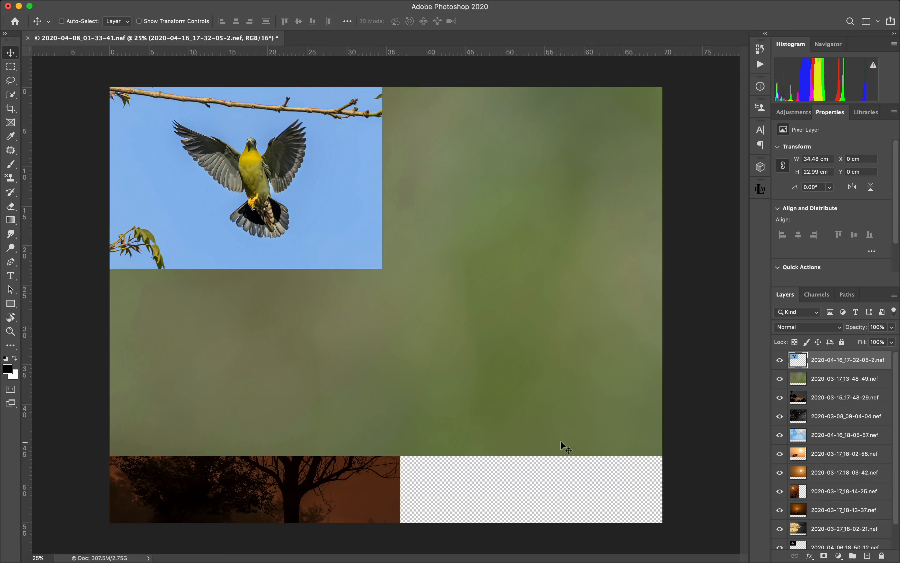
# Hide every layer except 2020-04-16_17-32-05-2.nef with the flying pigeon.
pyautogui.keyDown('alt'); pyautogui.click(780, 361); pyautogui.keyUp('alt')
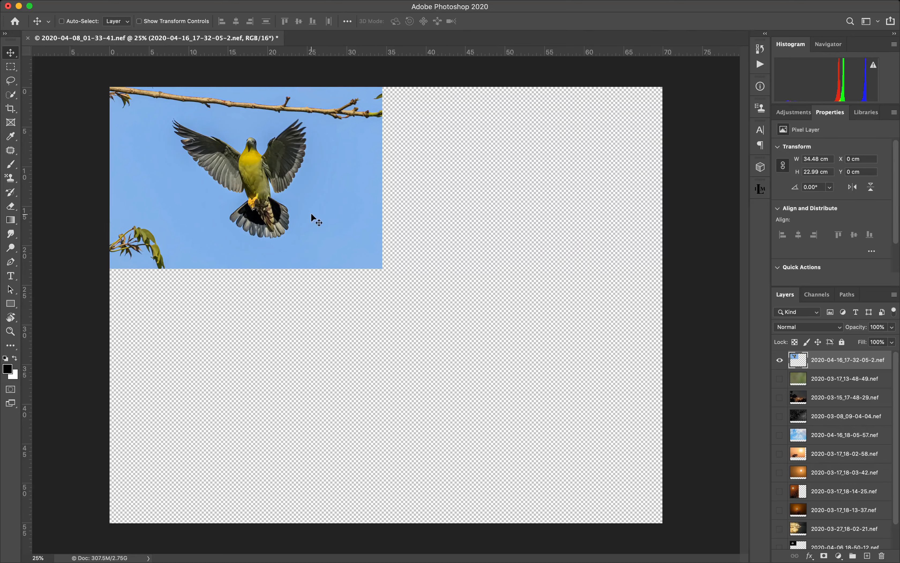
pyautogui.press('z')
pyautogui.click(257, 189)
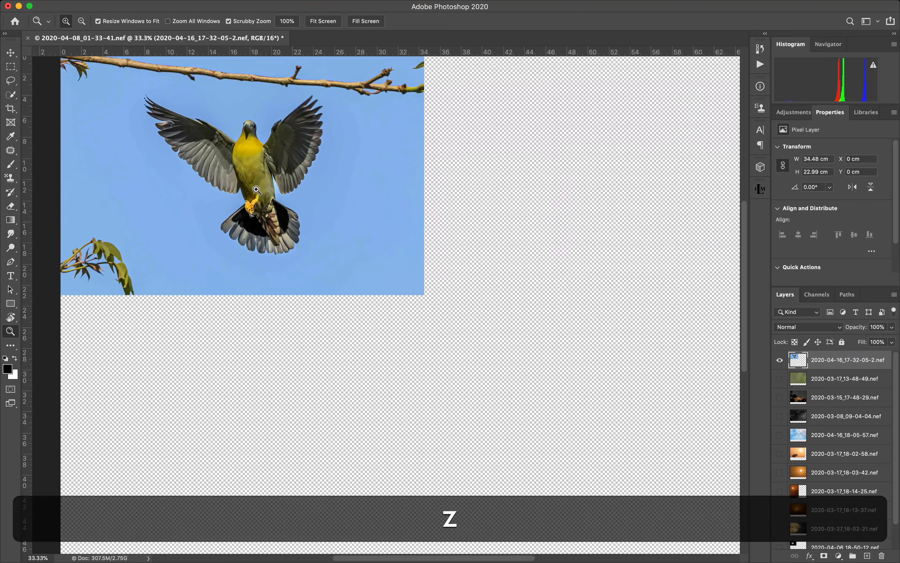
pyautogui.click(257, 189)
pyautogui.press('v')
pyautogui.scroll(5, 256, 191)
pyautogui.hscroll(-5, 256, 190)
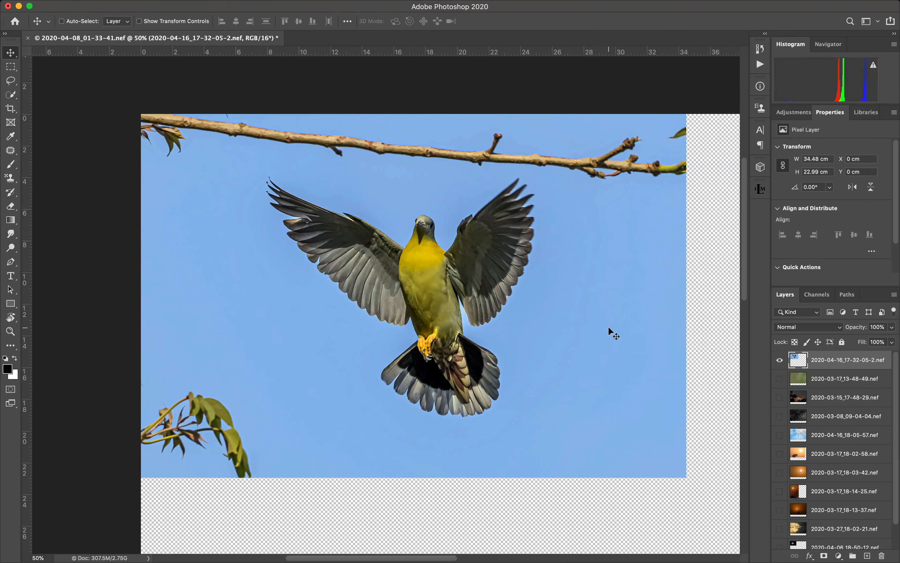
# Start a Color Range selection with sampled colors and sample the blue sky beside the pigeon.
pyautogui.moveTo(199, 3)
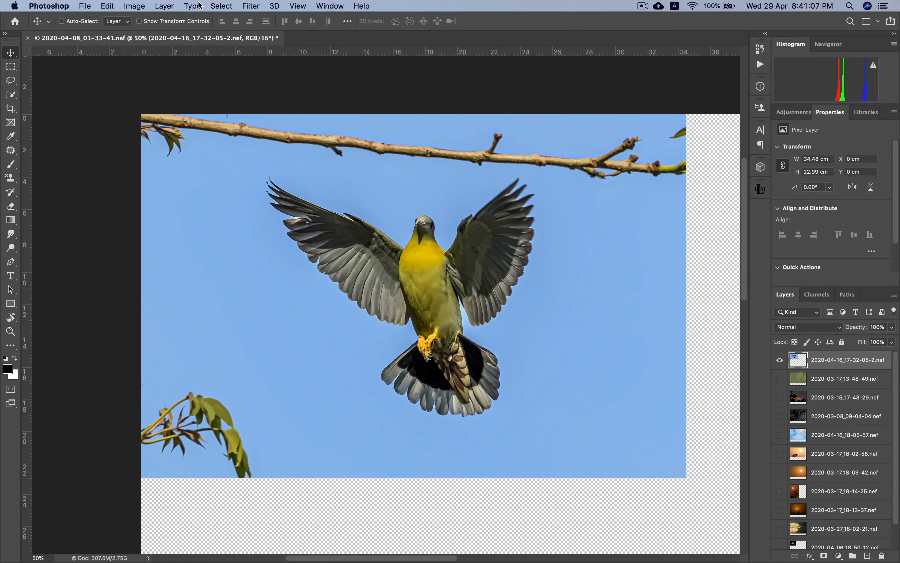
pyautogui.click(219, 6)
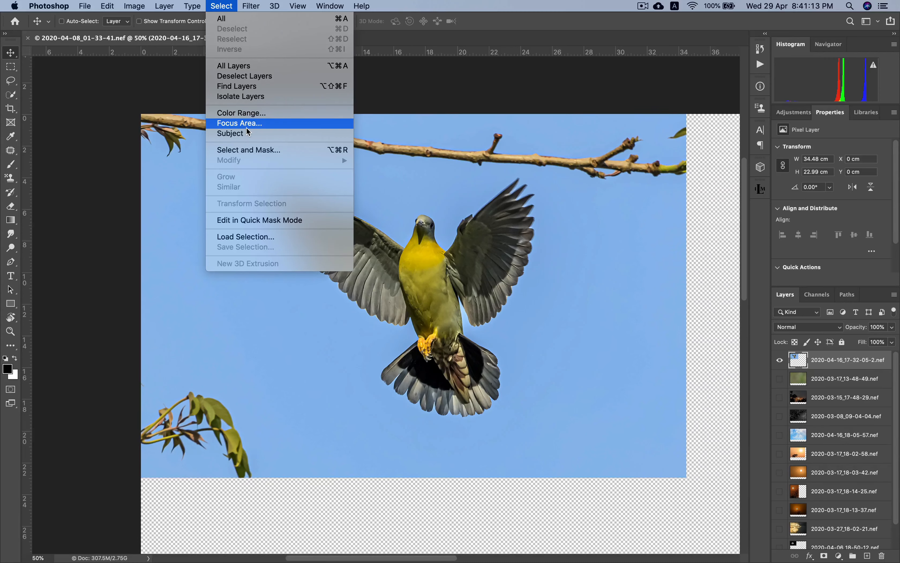
pyautogui.click(246, 113)
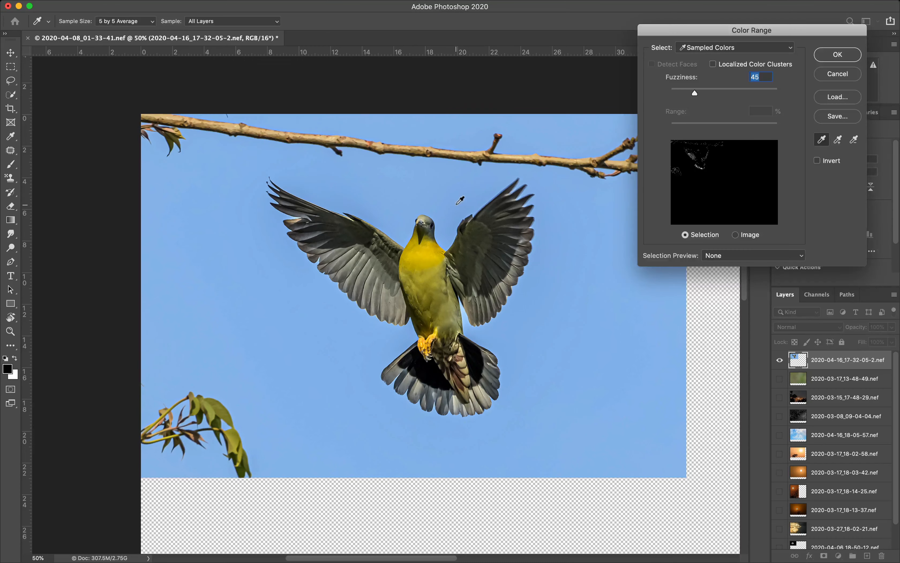
pyautogui.click(589, 247)
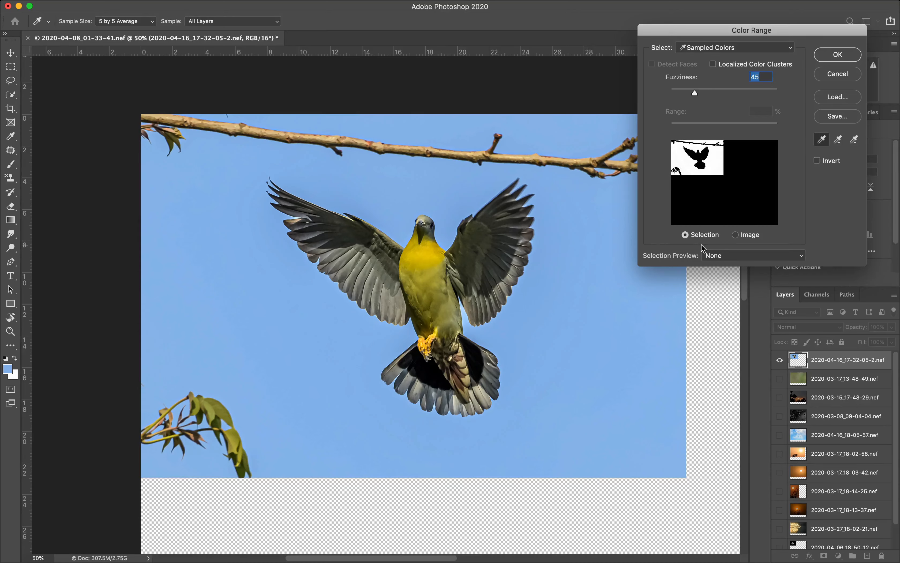
# Try adding colors from around the leafy twig to the Color Range sample.
pyautogui.press('shift')
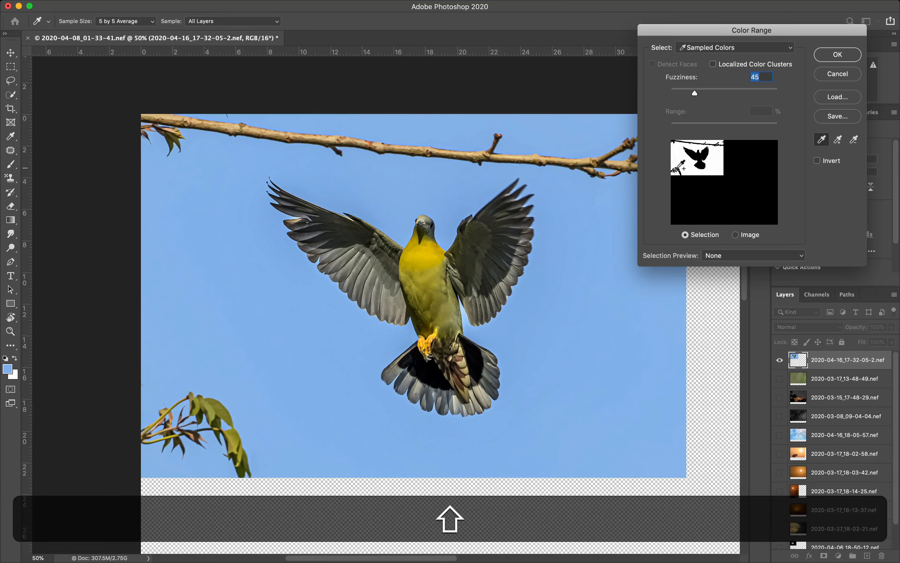
pyautogui.keyDown('shift'); pyautogui.click(678, 170); pyautogui.keyUp('shift')
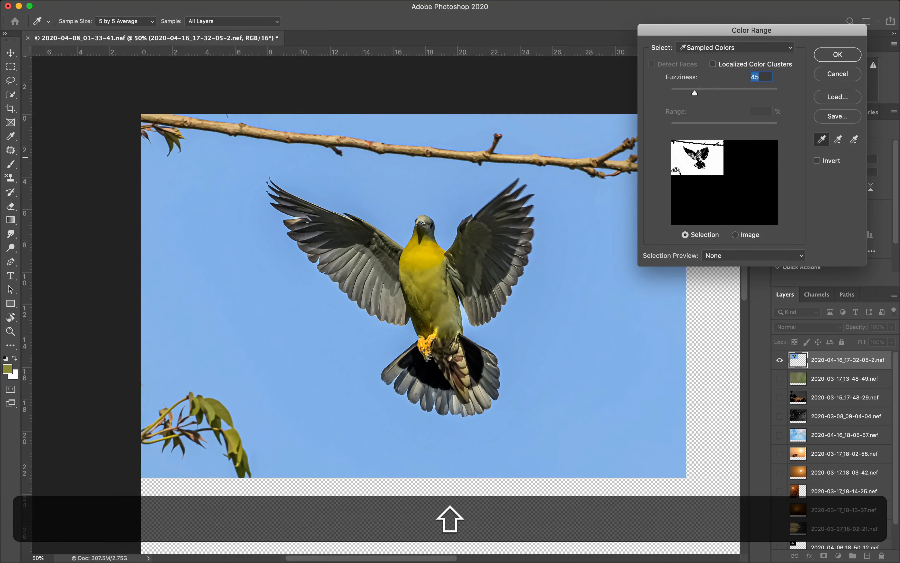
pyautogui.keyDown('shift'); pyautogui.click(686, 168); pyautogui.keyUp('shift')
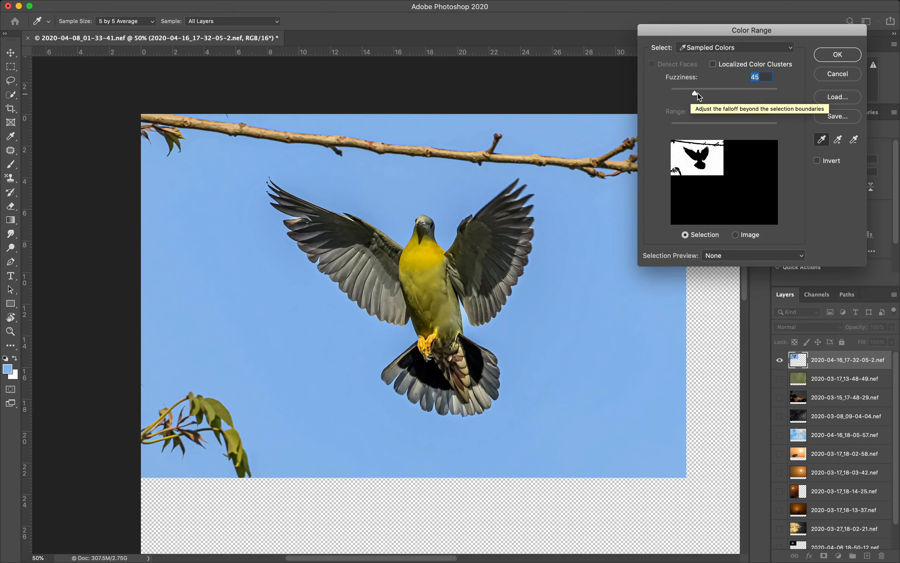
# Raise the Color Range fuzziness to 152 and compare the image preview with the selection mask.
pyautogui.moveTo(695, 93); pyautogui.dragTo(749, 92)
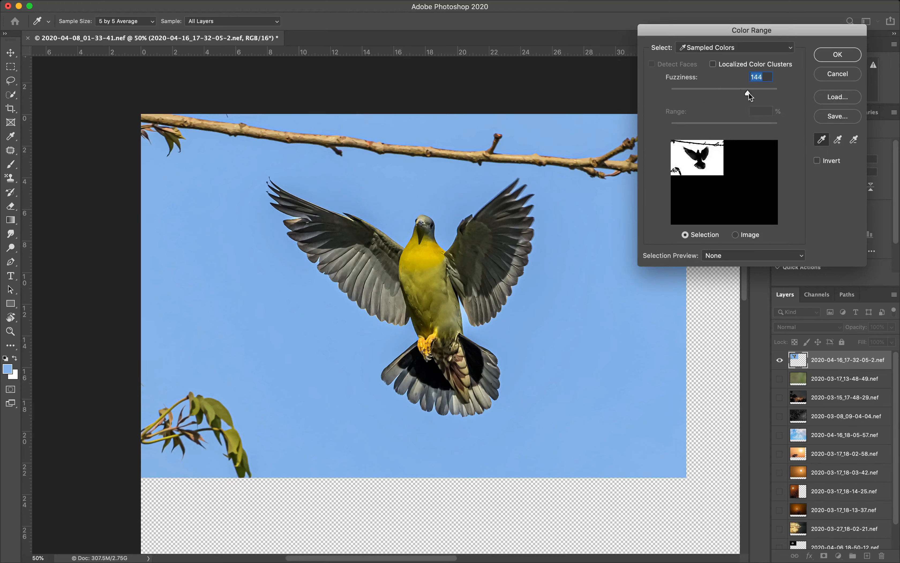
pyautogui.click(713, 186)
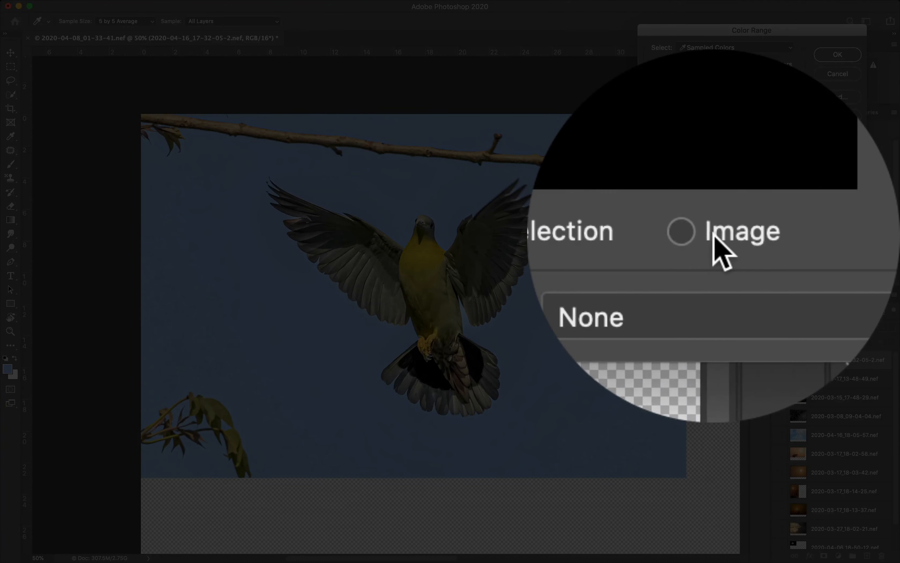
pyautogui.click(740, 235)
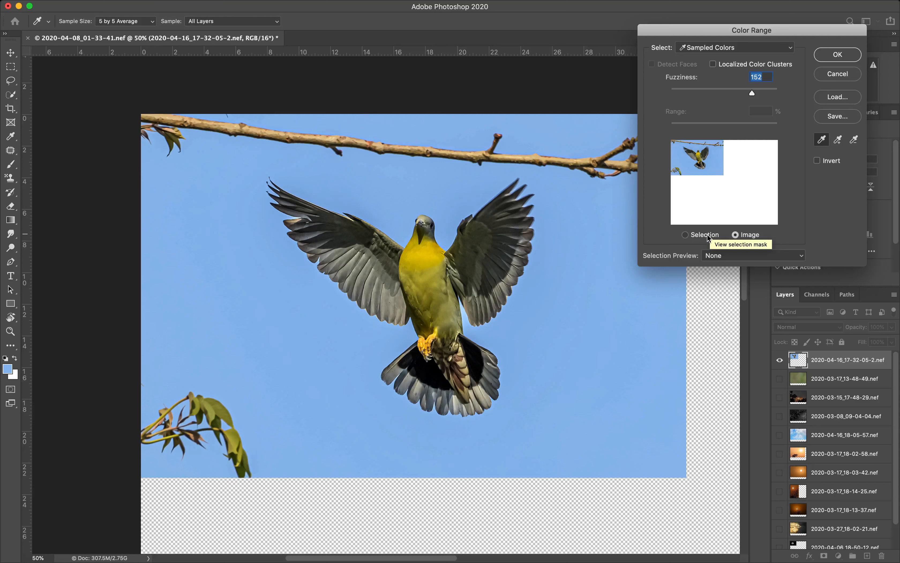
pyautogui.click(708, 235)
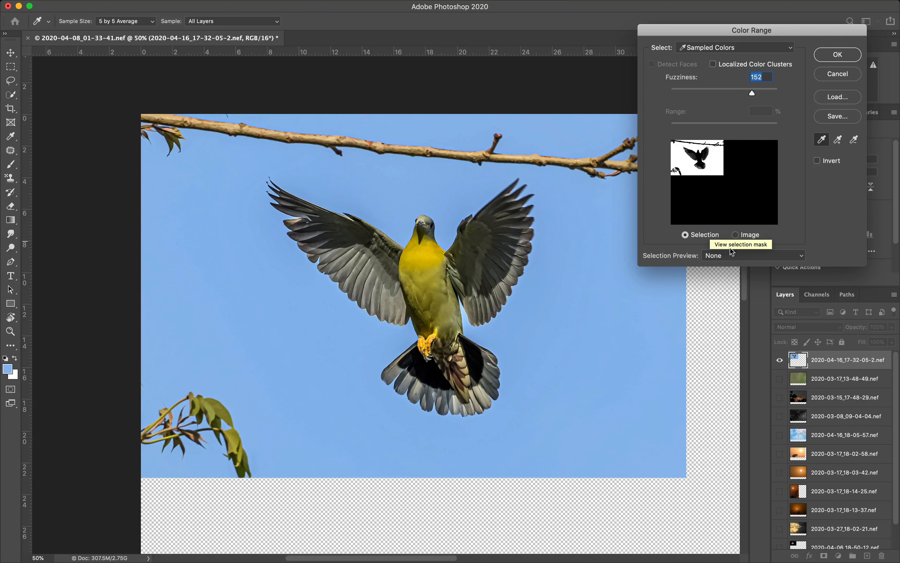
# Preview the color selection in Grayscale and set the fuzziness to 54.
pyautogui.click(744, 257)
pyautogui.click(745, 274)
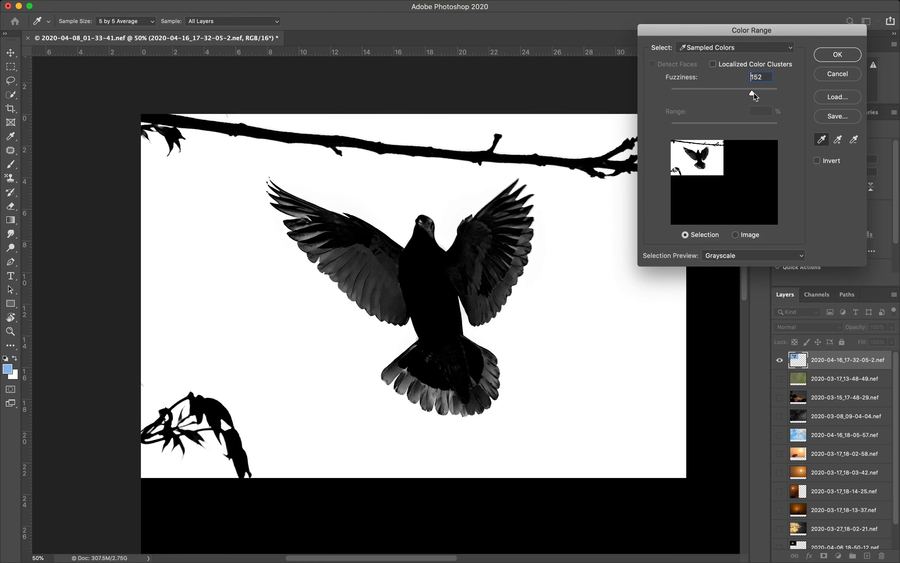
pyautogui.moveTo(754, 93); pyautogui.dragTo(699, 95)
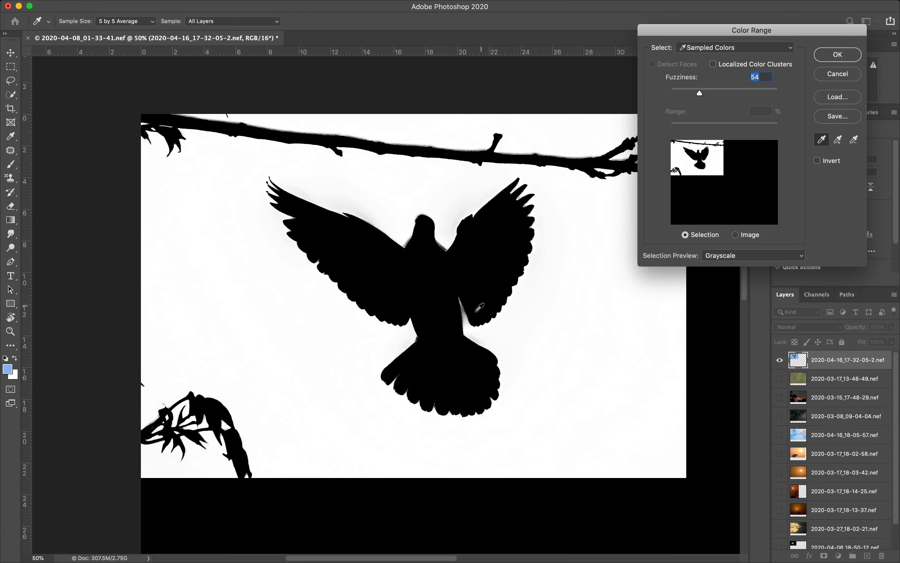
# Add the sky between the pigeon's head and wing to the sampled colors and accept the selection.
pyautogui.press('shift')
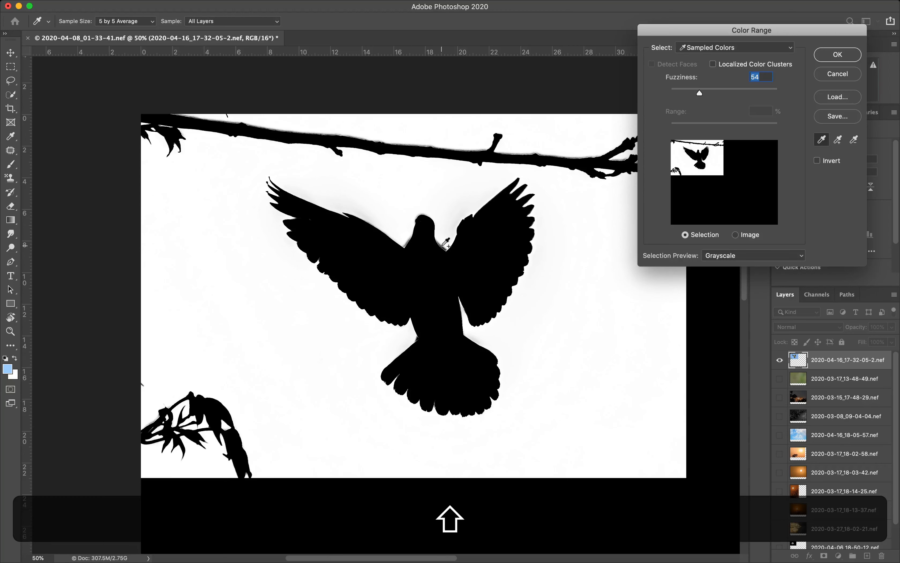
pyautogui.keyDown('shift'); pyautogui.click(443, 246); pyautogui.keyUp('shift')
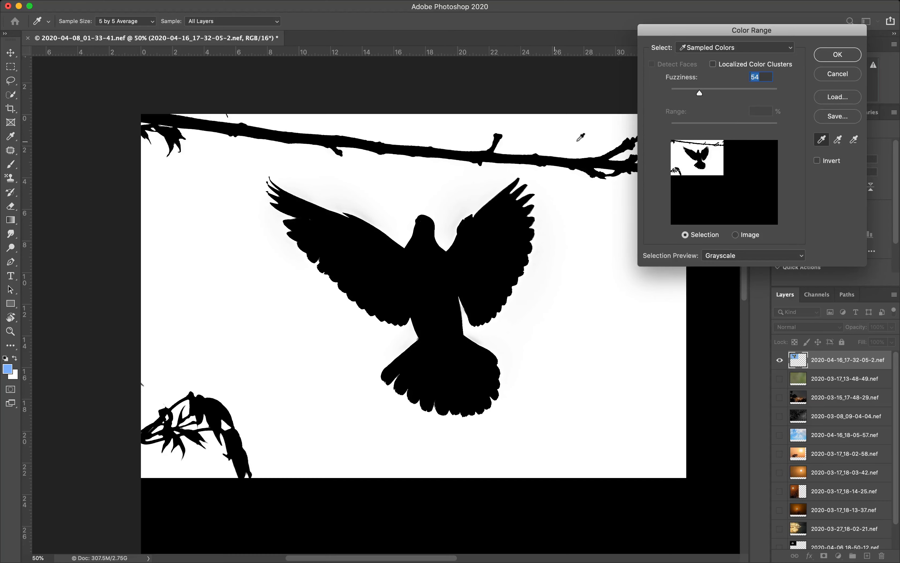
pyautogui.click(837, 55)
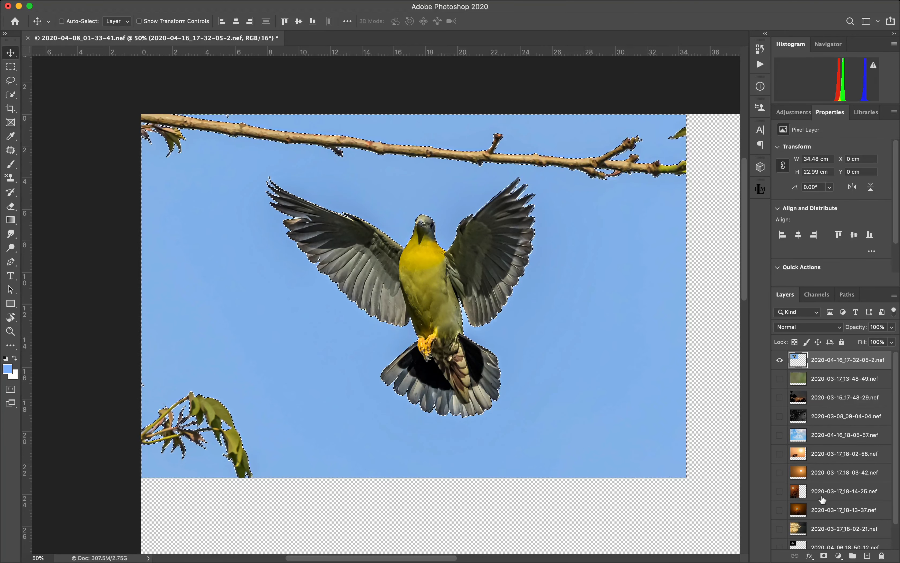
# Invert the sky selection and add it to the pigeon layer as a layer mask.
pyautogui.click(824, 555)
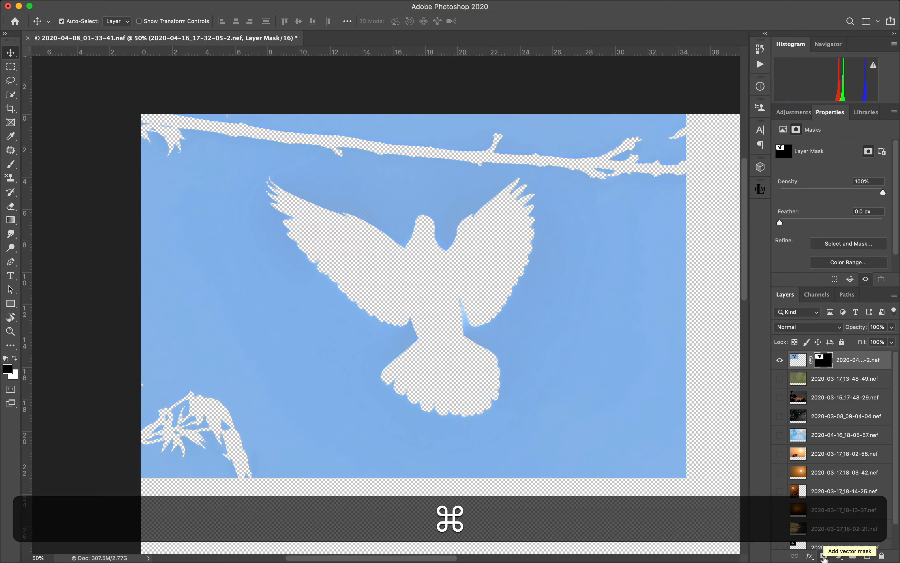
pyautogui.hotkey('ctrl', 'z')
pyautogui.press('shift+super+i')
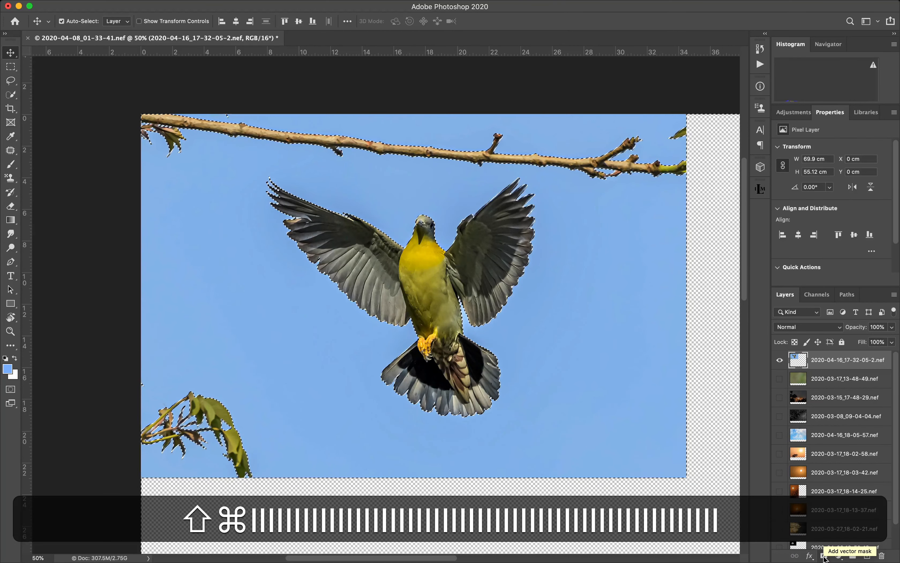
pyautogui.click(824, 555)
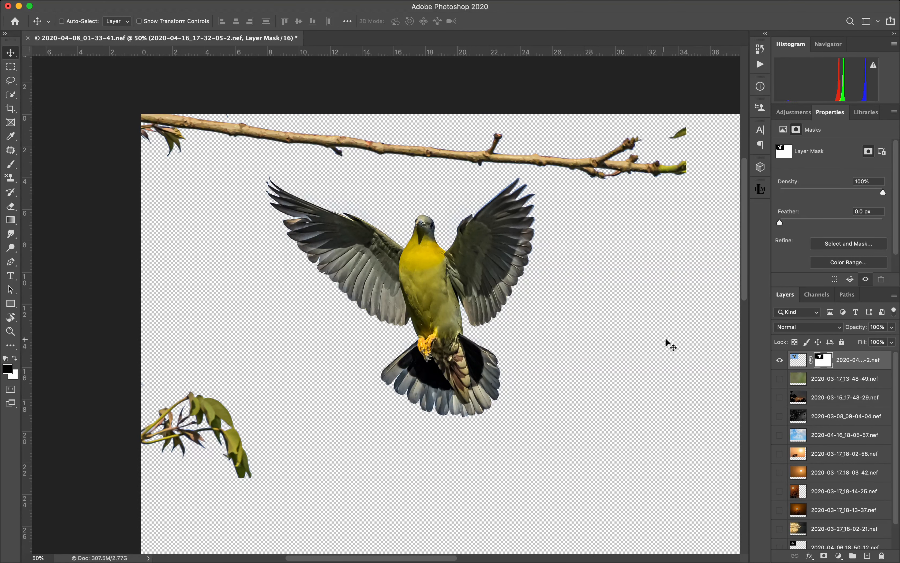
# Paint black on the layer mask with a 250 px brush to hide the right end of the branch.
pyautogui.press('b')
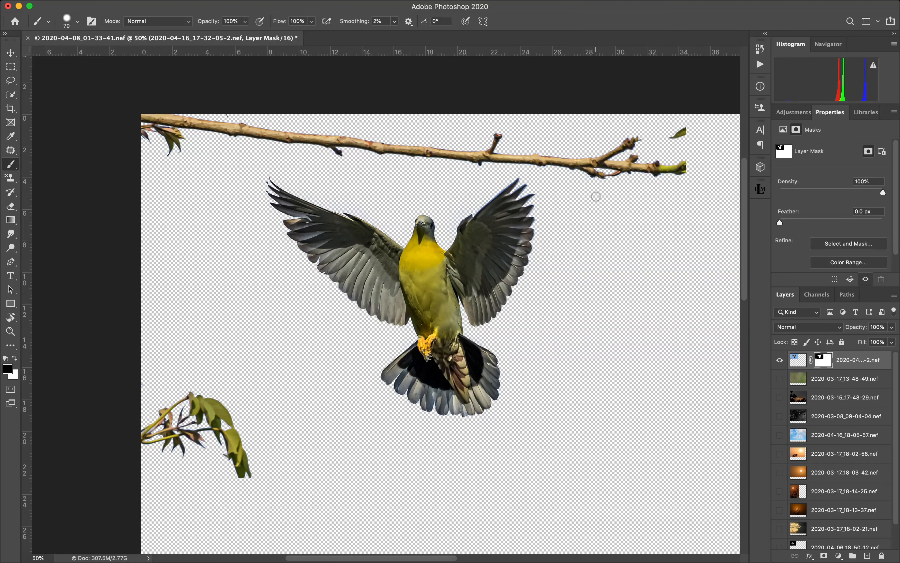
pyautogui.press(']')
pyautogui.press(']')
pyautogui.press(']')
pyautogui.press(']')
pyautogui.press(']')
pyautogui.press(']')
pyautogui.press(']')
pyautogui.press(']')
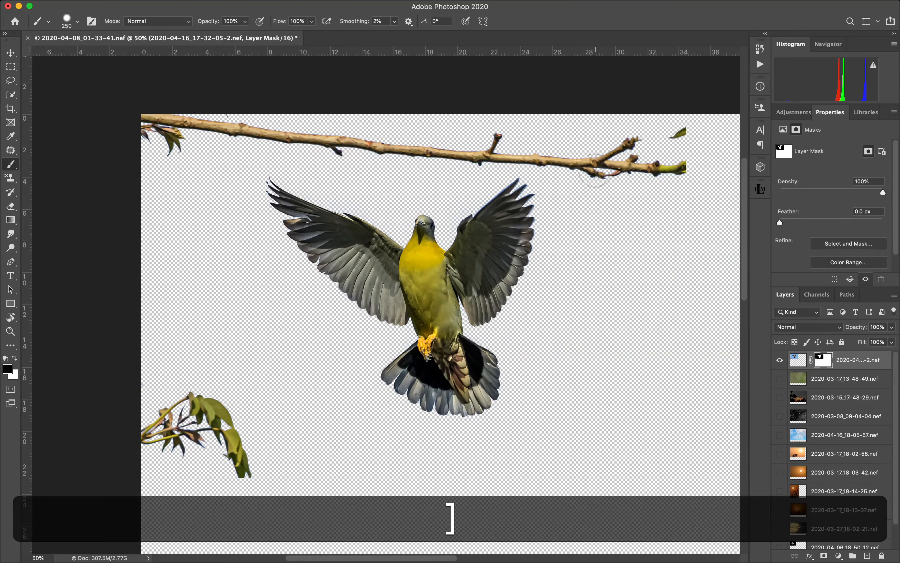
pyautogui.moveTo(595, 173)
pyautogui.mouseDown()
pyautogui.moveTo(602, 156)
pyautogui.moveTo(616, 169)
pyautogui.moveTo(650, 161)
pyautogui.moveTo(680, 136)
pyautogui.moveTo(675, 157)
pyautogui.mouseUp()
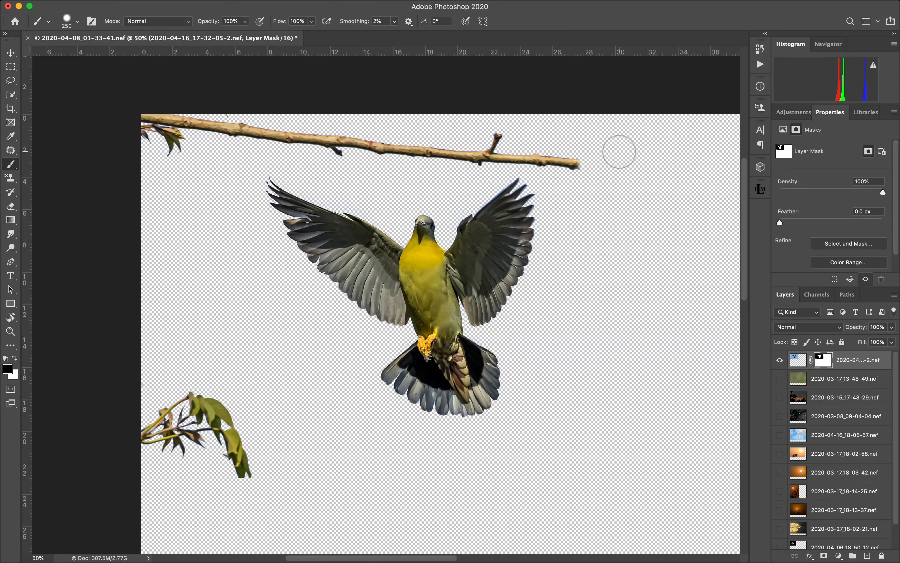
# Increase the brush hardness and paint out the rest of the branch and the lower leaves on the mask.
pyautogui.rightClick(619, 152)
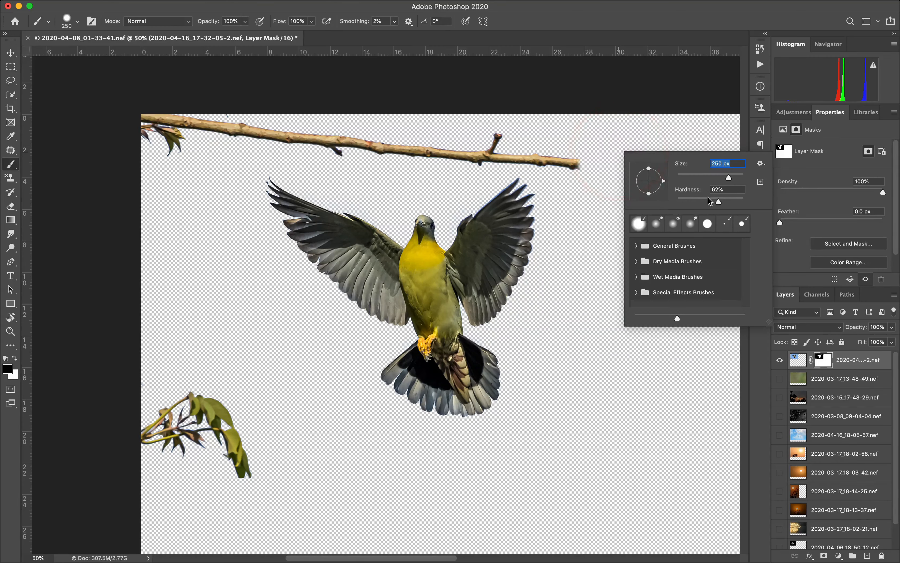
pyautogui.moveTo(719, 201); pyautogui.dragTo(773, 195)
pyautogui.moveTo(587, 160); pyautogui.dragTo(461, 158)
pyautogui.moveTo(504, 136)
pyautogui.mouseDown()
pyautogui.moveTo(455, 158)
pyautogui.moveTo(350, 158)
pyautogui.moveTo(340, 155)
pyautogui.moveTo(364, 134)
pyautogui.moveTo(119, 126)
pyautogui.moveTo(176, 148)
pyautogui.moveTo(162, 442)
pyautogui.moveTo(138, 466)
pyautogui.moveTo(182, 379)
pyautogui.moveTo(248, 468)
pyautogui.moveTo(219, 400)
pyautogui.moveTo(200, 416)
pyautogui.moveTo(204, 455)
pyautogui.moveTo(175, 430)
pyautogui.moveTo(161, 438)
pyautogui.moveTo(231, 452)
pyautogui.mouseUp()
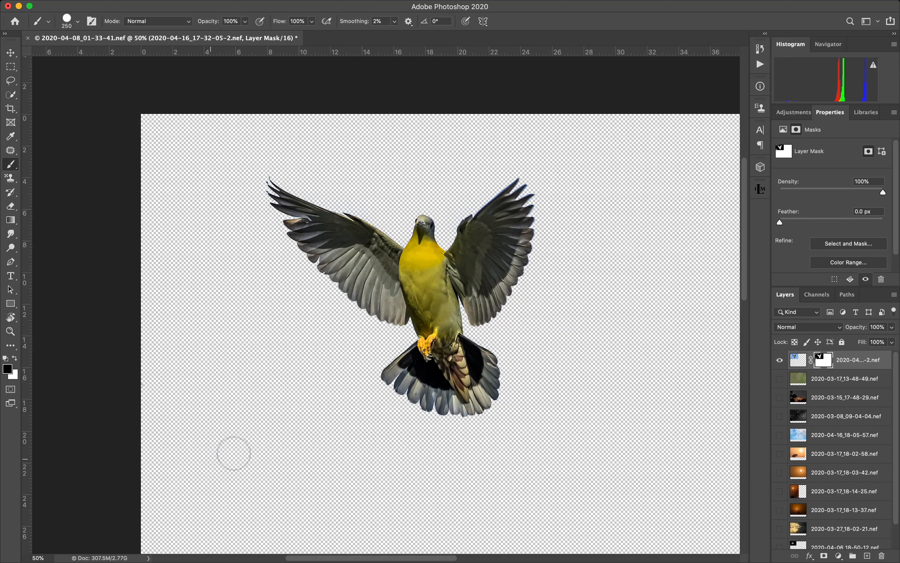
pyautogui.press('z')
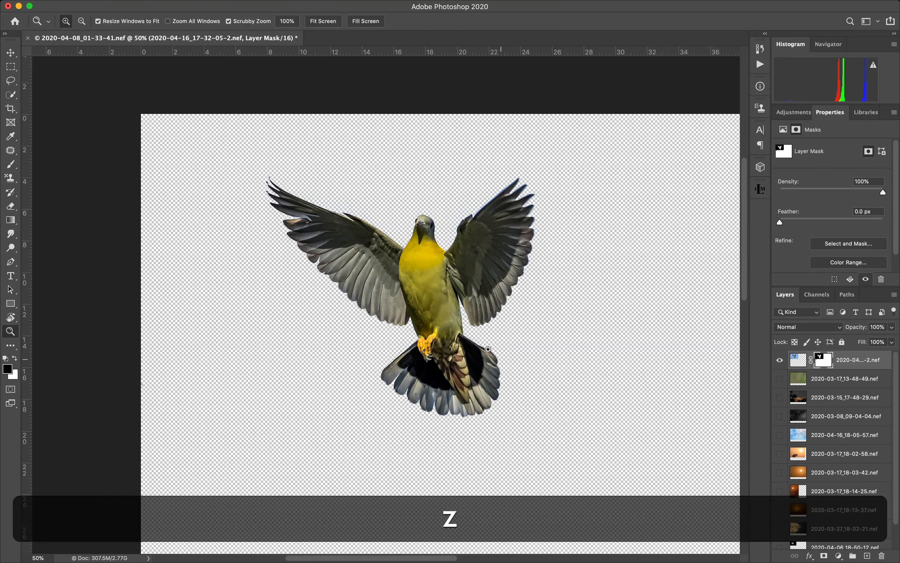
# Reduce the mask brush to 25 px and lower its hardness slightly for detail work around the pigeon's body.
pyautogui.click(463, 325)
pyautogui.click(464, 325)
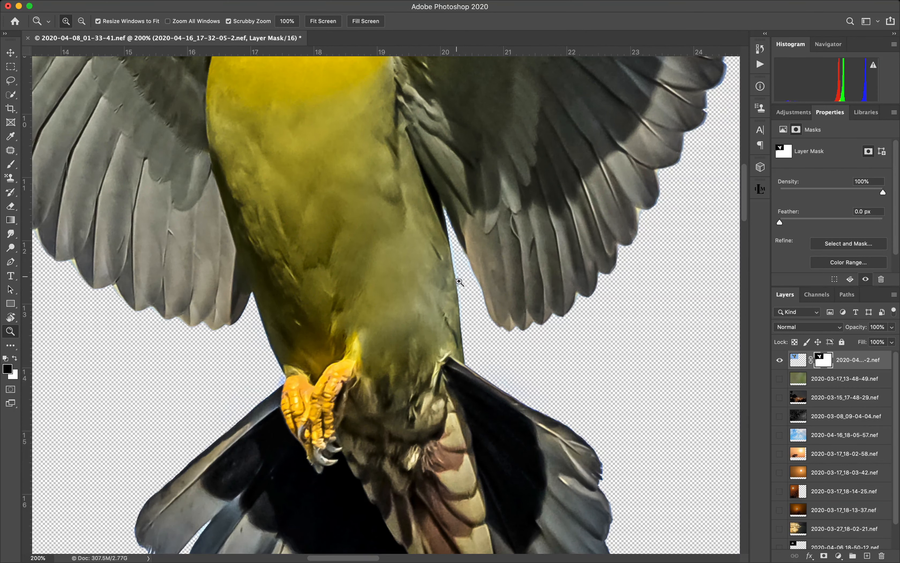
pyautogui.press('b')
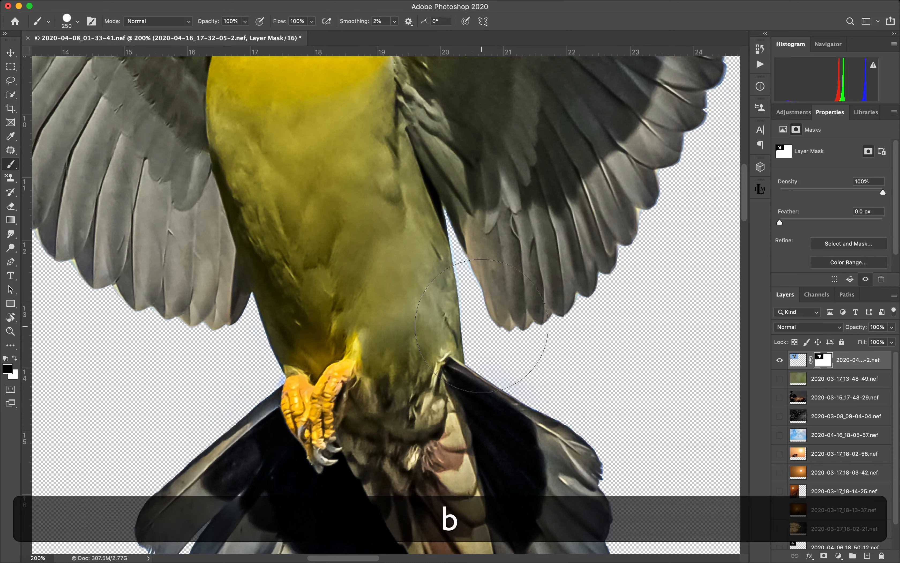
pyautogui.press('[')
pyautogui.press('[')
pyautogui.press('[')
pyautogui.press('[')
pyautogui.press('[')
pyautogui.press('[')
pyautogui.press('[')
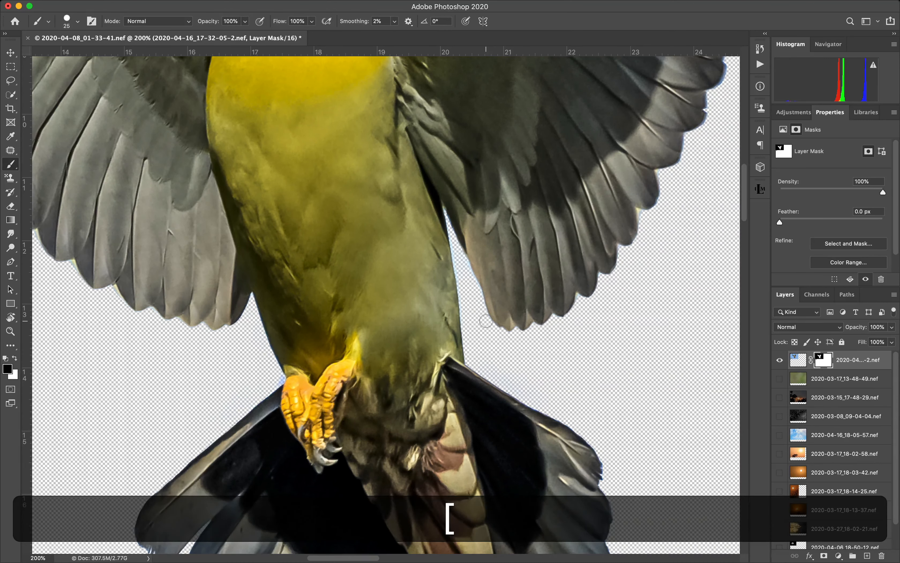
pyautogui.rightClick(479, 318)
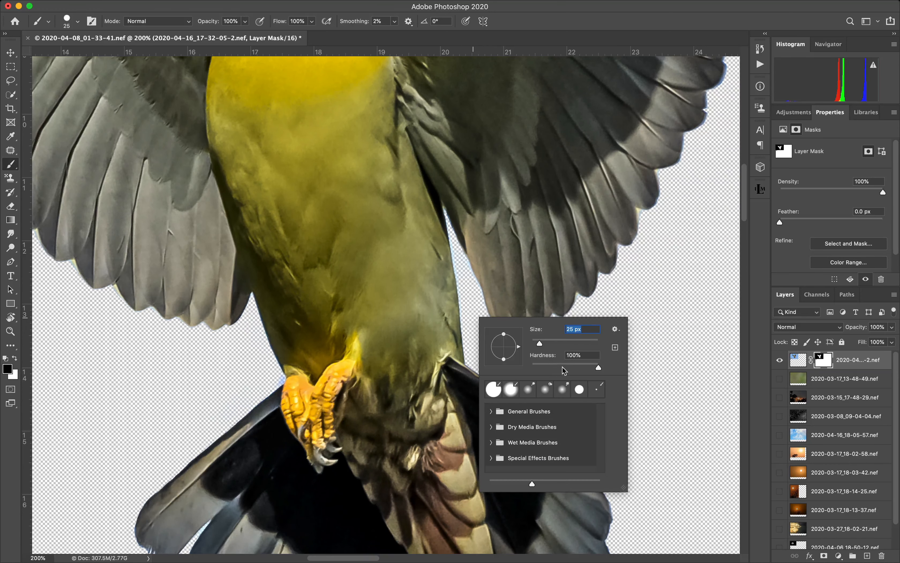
pyautogui.moveTo(599, 368); pyautogui.dragTo(589, 369)
# Examine the mask edge up close in the gap between the pigeon's body and its right-hand wing.
pyautogui.press('z')
pyautogui.click(651, 304)
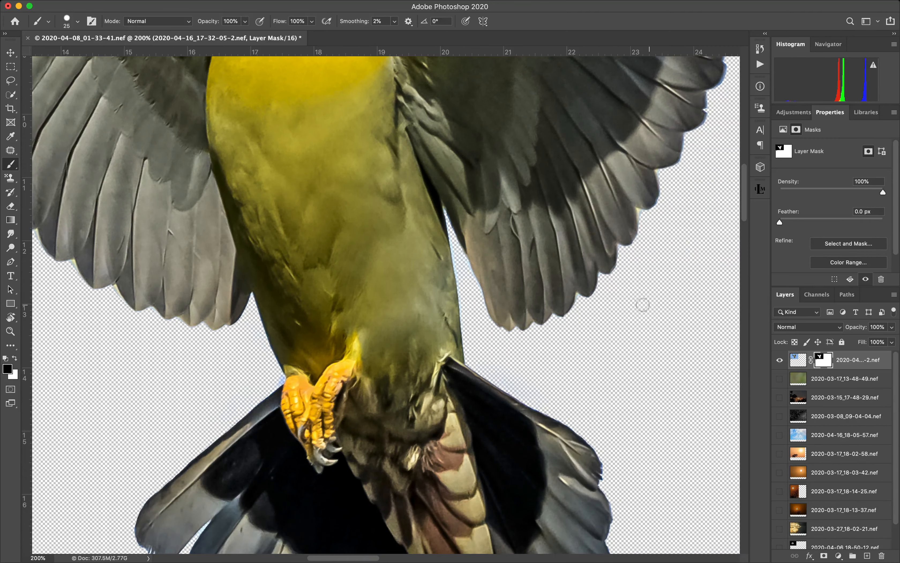
pyautogui.press('z')
pyautogui.moveTo(466, 271); pyautogui.dragTo(470, 277)
pyautogui.press('b')
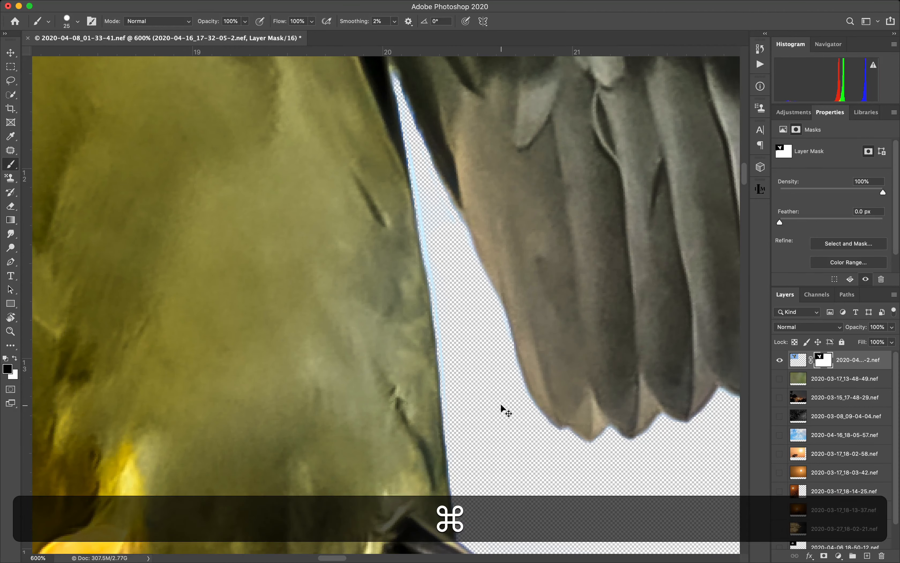
pyautogui.press('super+0')
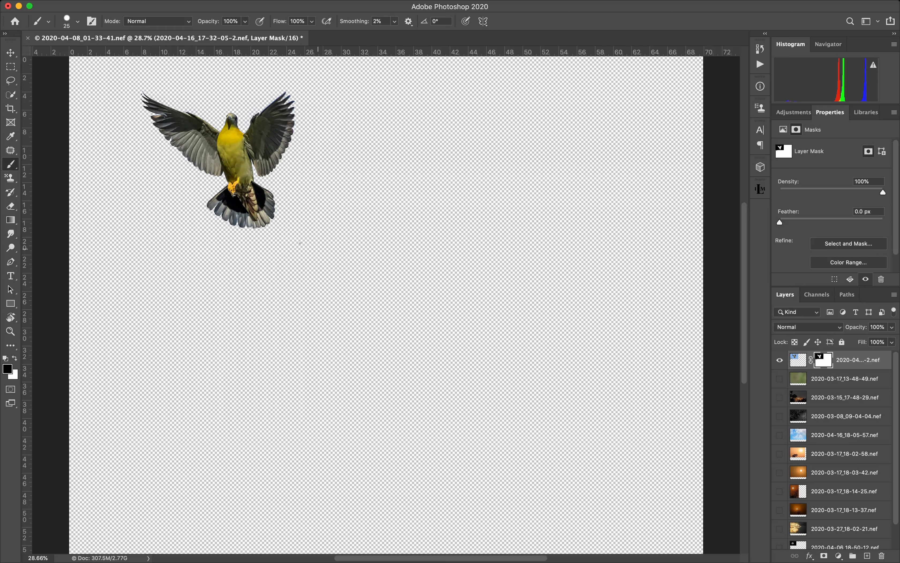
# Move the pigeon about 17 cm right and 13 cm down, and show the green 2020-03-17_13-48-49.nef layer beneath it.
pyautogui.press('v')
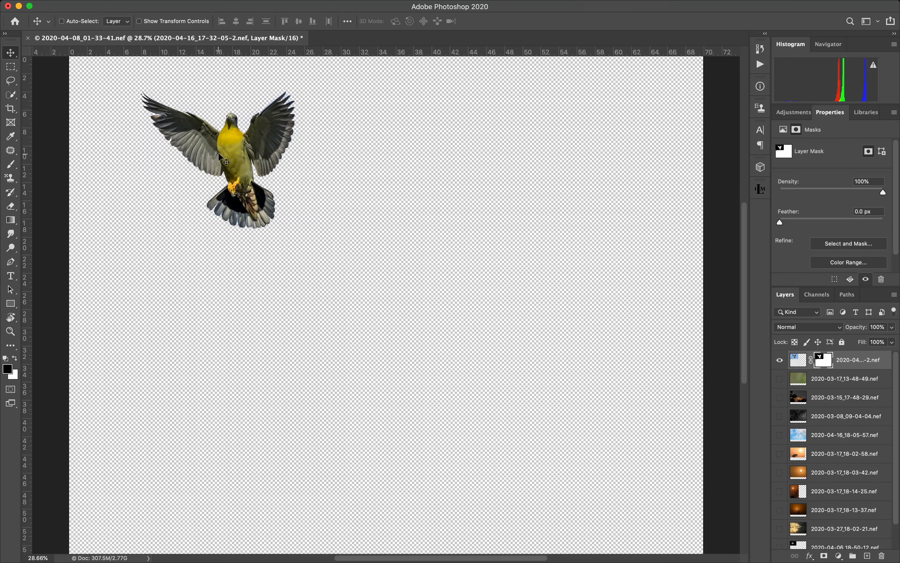
pyautogui.moveTo(223, 158); pyautogui.dragTo(381, 273)
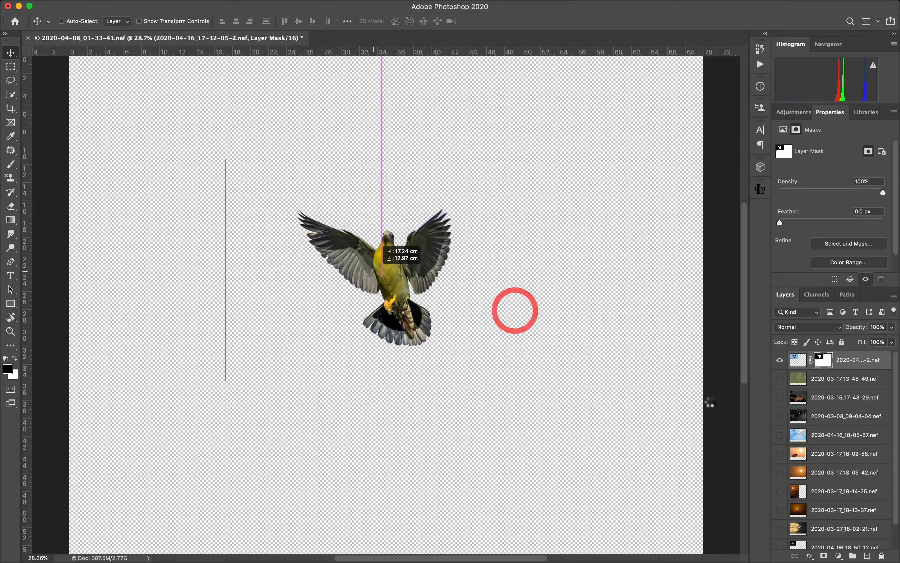
pyautogui.click(780, 379)
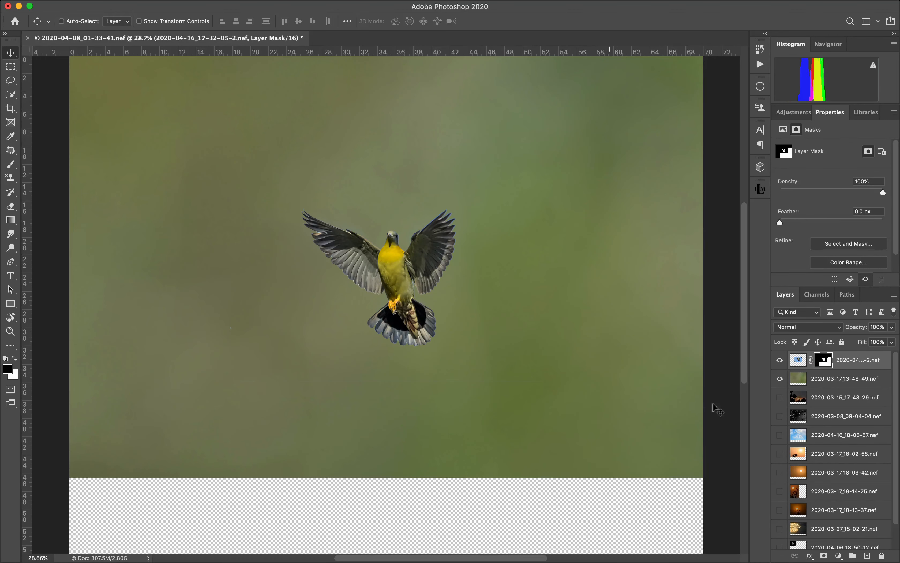
# Paint out the faint horizontal line below the pigeon on the layer mask with a 150 px brush.
pyautogui.press('b')
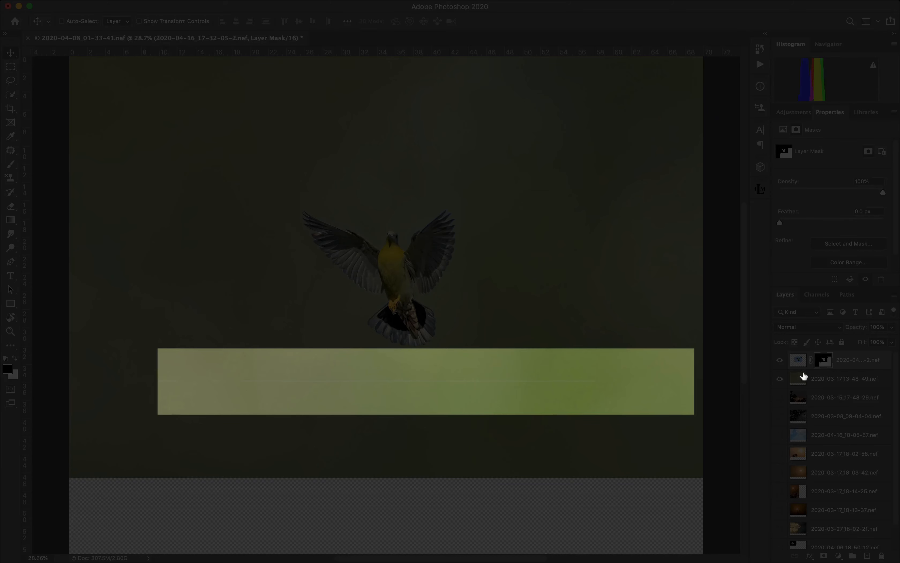
pyautogui.press(']')
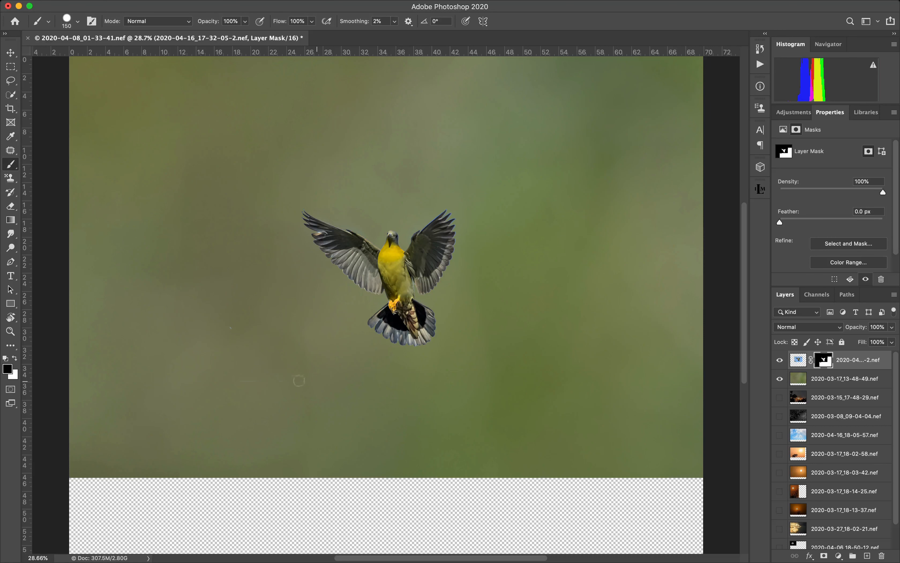
pyautogui.click(223, 395)
pyautogui.click(569, 284)
# Check the pigeon's edges against the green and 2020-03-15_17-48-29.nef backgrounds, hide both, and show the 2020-03-08_09-04-04.nef spider-web layer.
pyautogui.press('z')
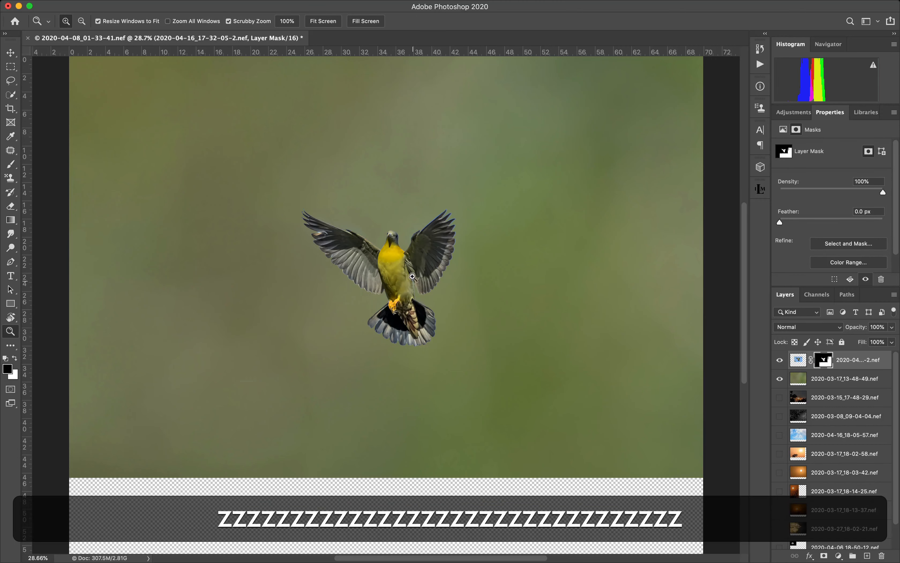
pyautogui.click(413, 275)
pyautogui.click(413, 275)
pyautogui.click(413, 276)
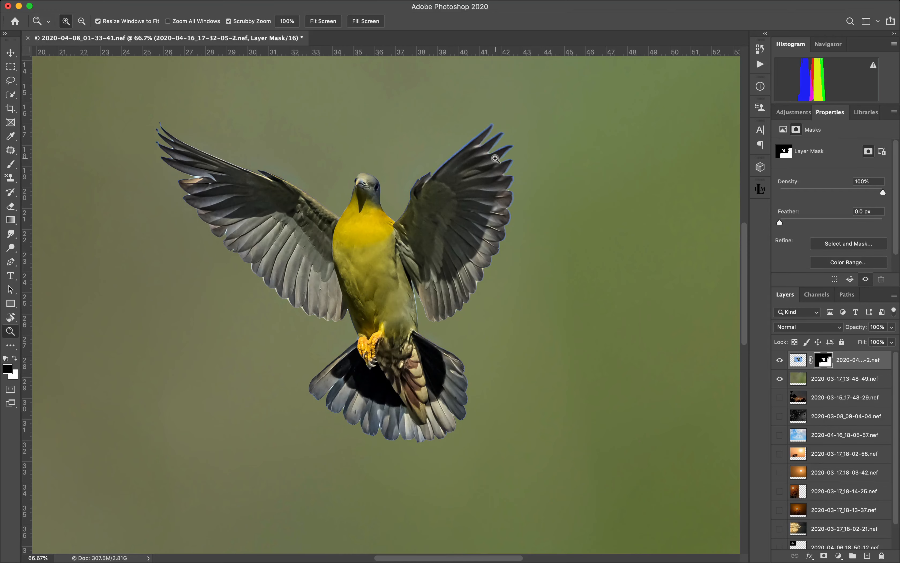
pyautogui.click(780, 379)
pyautogui.click(780, 398)
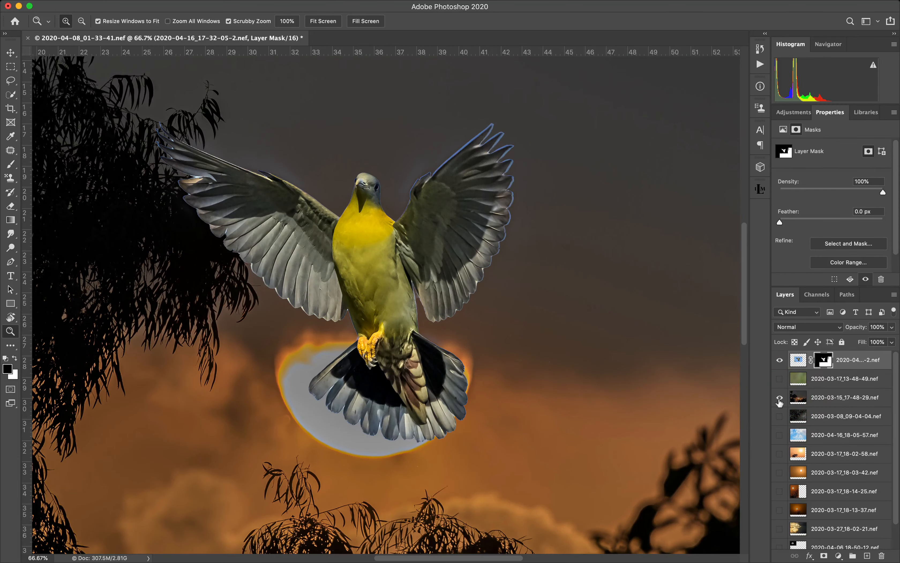
pyautogui.click(779, 398)
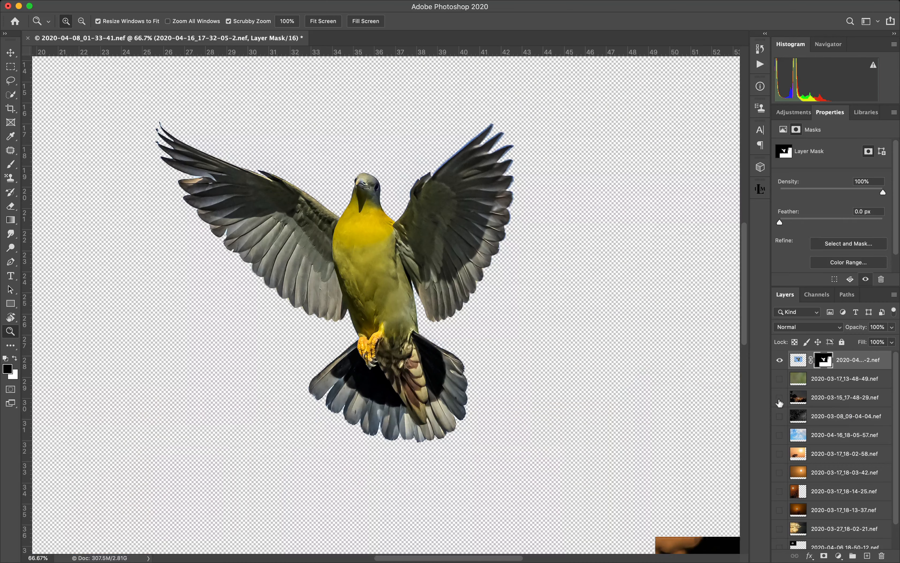
pyautogui.click(780, 416)
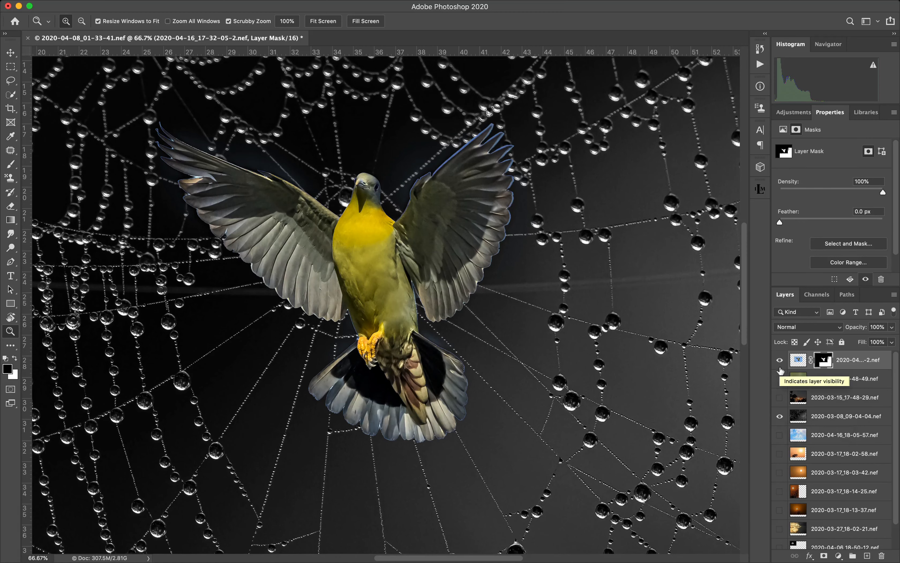
# Refine the mask with an inverted Color Range, preview set to None, sampling the blue fringe on the right-hand wing's upper edge.
pyautogui.click(840, 265)
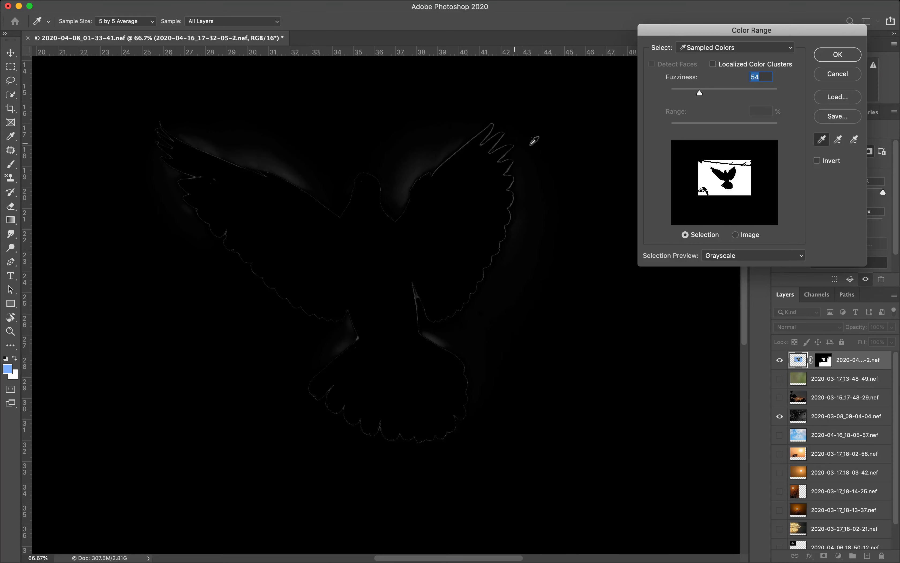
pyautogui.click(828, 161)
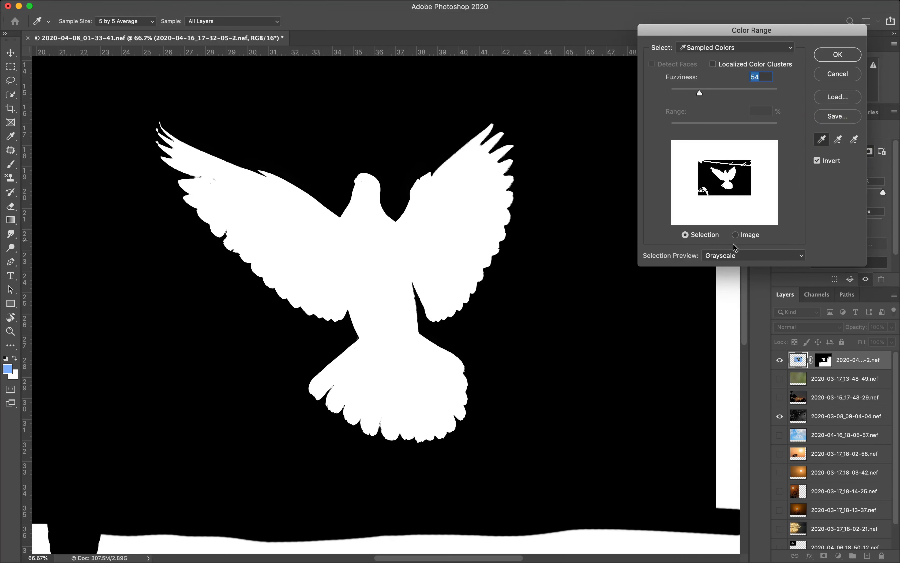
pyautogui.click(741, 257)
pyautogui.click(740, 240)
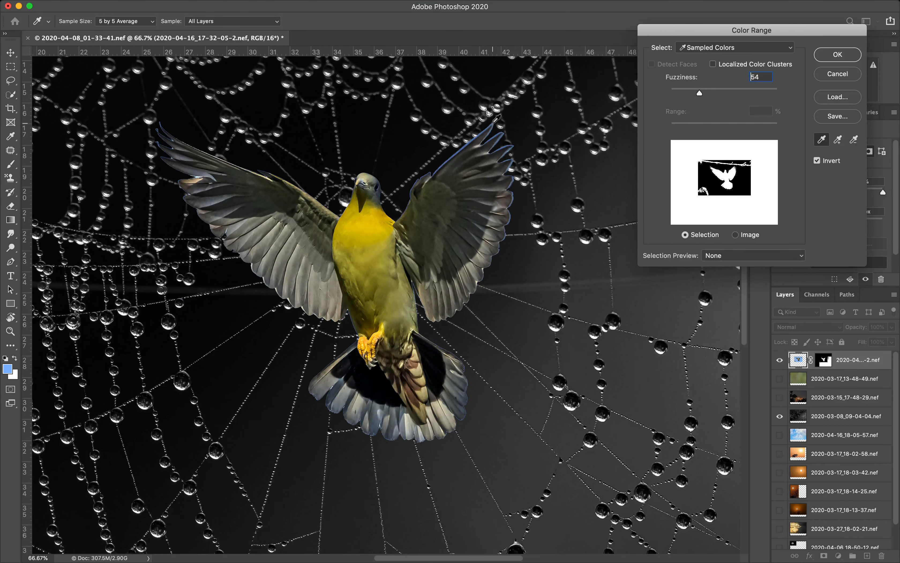
pyautogui.press('shift')
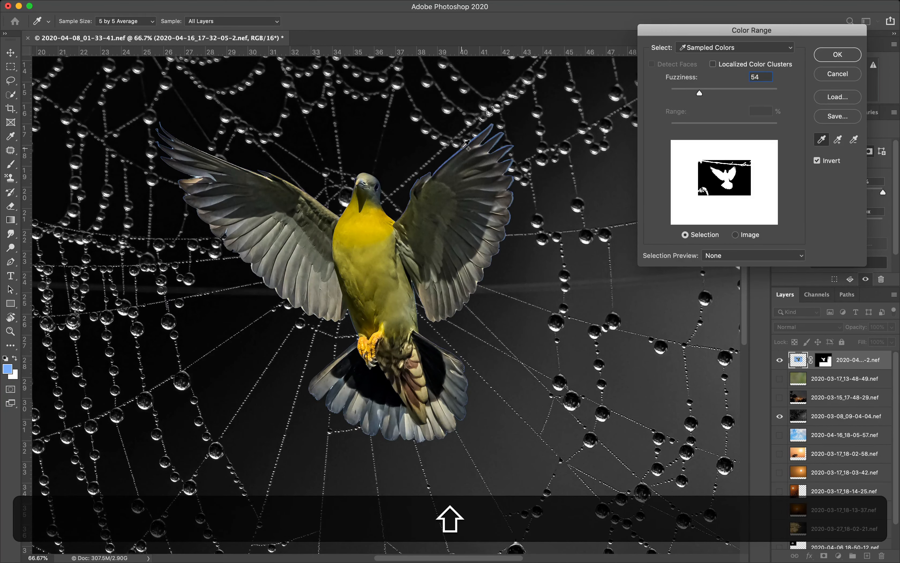
pyautogui.keyDown('shift'); pyautogui.click(465, 147); pyautogui.keyUp('shift')
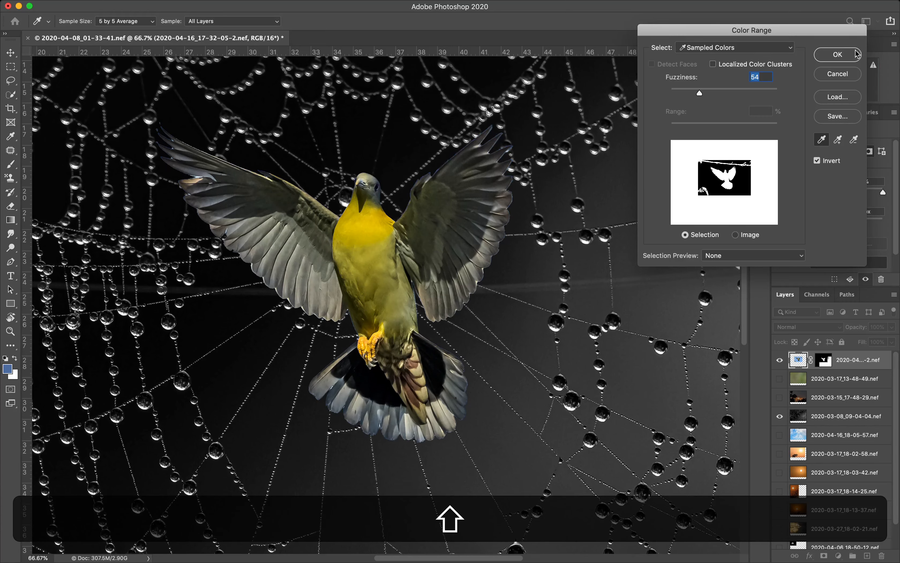
pyautogui.click(844, 55)
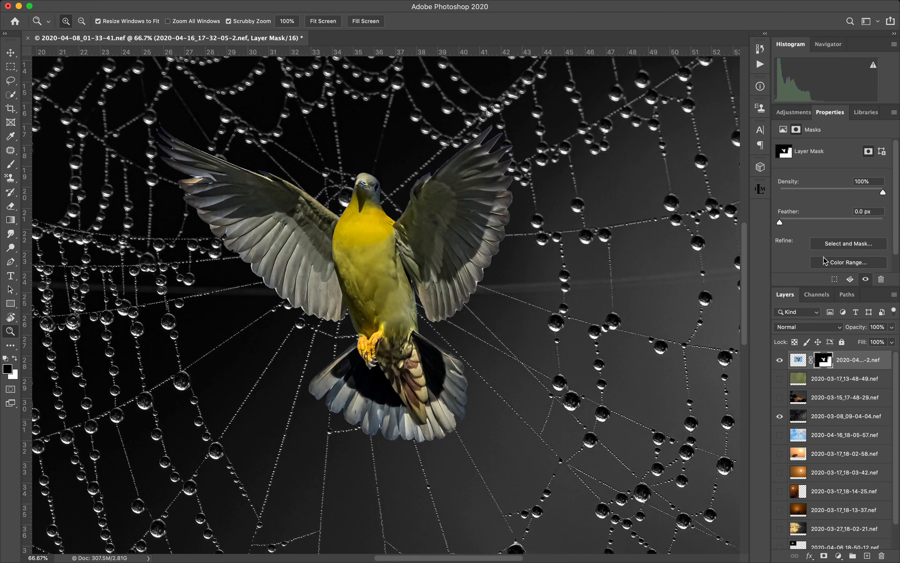
# Open the mask in Select and Mask, enable Smart Radius and set the edge detection radius to 35 px.
pyautogui.click(843, 245)
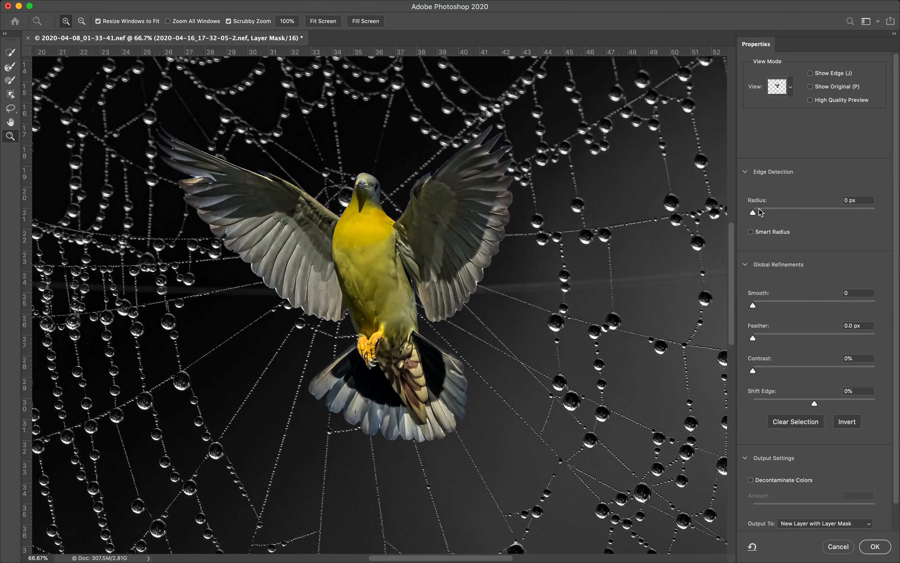
pyautogui.moveTo(753, 213); pyautogui.dragTo(802, 212)
pyautogui.click(802, 211)
pyautogui.click(751, 232)
pyautogui.click(793, 233)
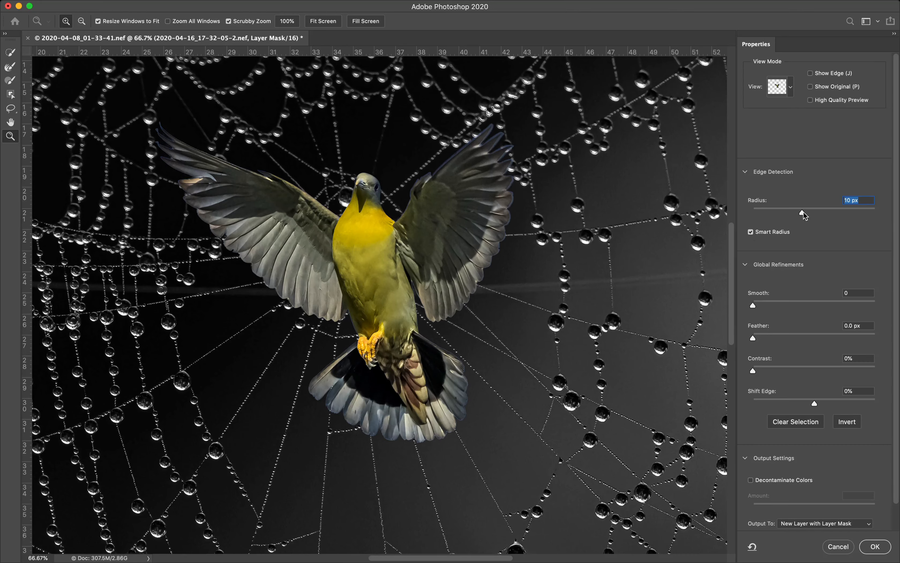
pyautogui.moveTo(804, 212); pyautogui.dragTo(819, 212)
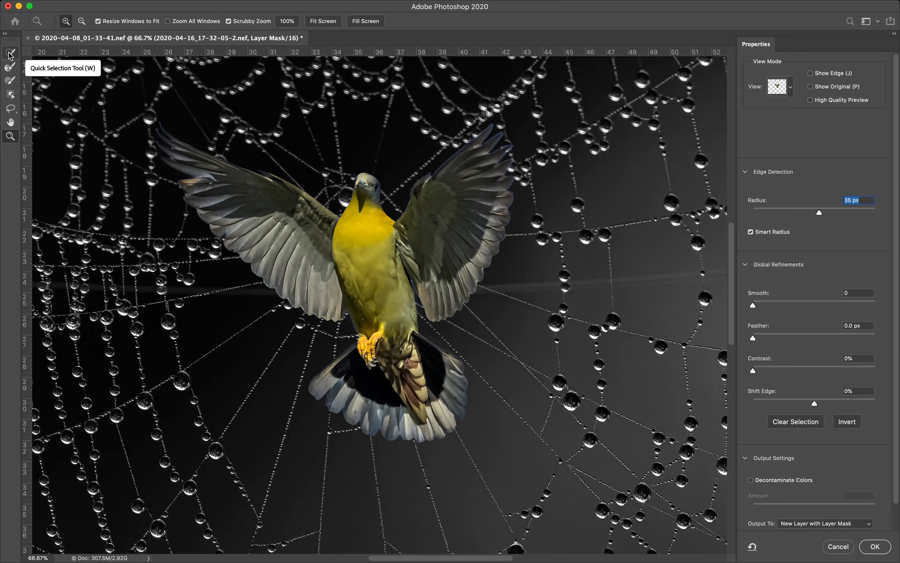
# Choose the Refine Edge Brush at 30 px and get close to the right-hand wing's upper edge.
pyautogui.click(7, 67)
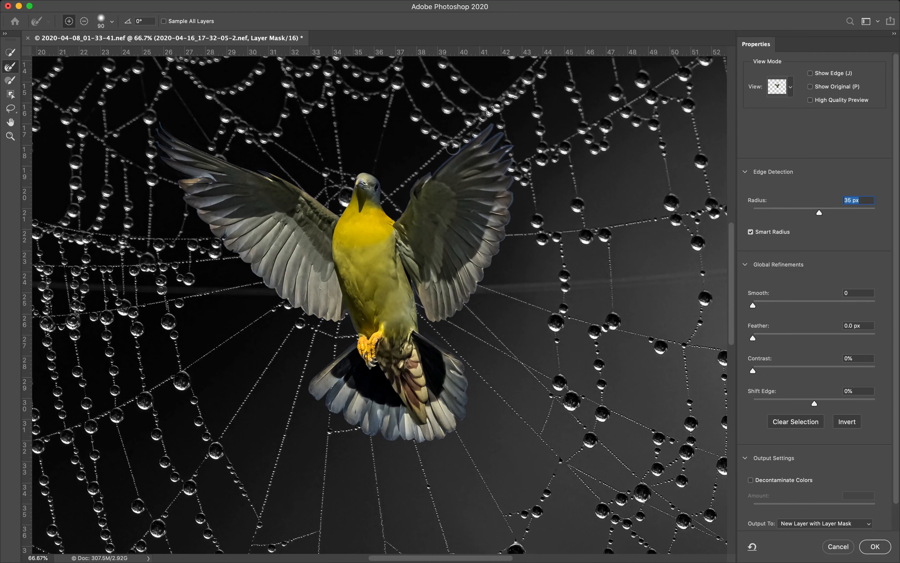
pyautogui.press('z')
pyautogui.click(457, 168)
pyautogui.click(458, 167)
pyautogui.click(457, 167)
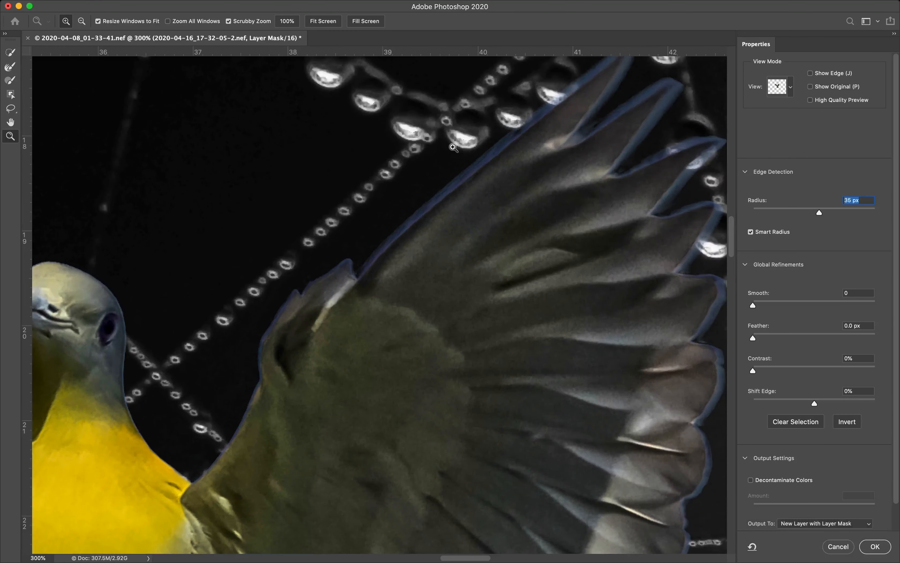
pyautogui.press('r')
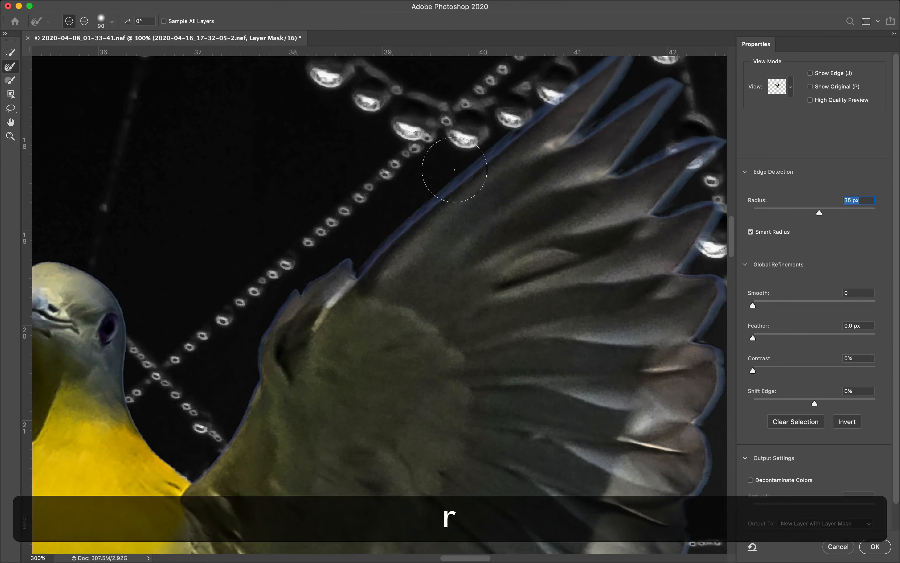
pyautogui.press('[')
pyautogui.press('[')
pyautogui.press('[')
pyautogui.press('[')
pyautogui.press('[')
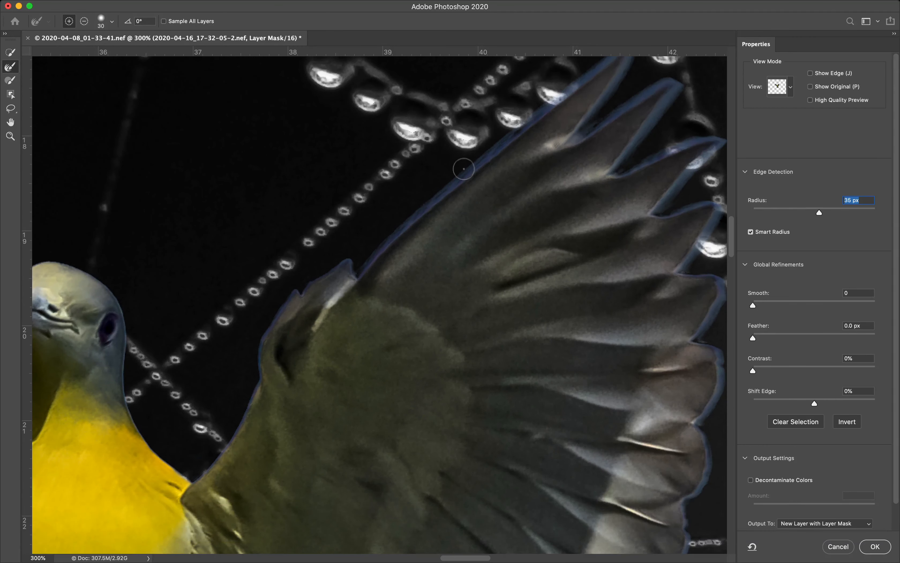
# Brush along the right-hand wing's upper edge to refine it, then repeat with Sample All Layers enabled.
pyautogui.moveTo(464, 170)
pyautogui.mouseDown()
pyautogui.moveTo(377, 258)
pyautogui.moveTo(499, 146)
pyautogui.moveTo(434, 197)
pyautogui.moveTo(524, 128)
pyautogui.moveTo(388, 246)
pyautogui.moveTo(496, 145)
pyautogui.mouseUp()
pyautogui.moveTo(393, 251)
pyautogui.mouseDown()
pyautogui.moveTo(494, 158)
pyautogui.moveTo(495, 218)
pyautogui.mouseUp()
pyautogui.click(184, 22)
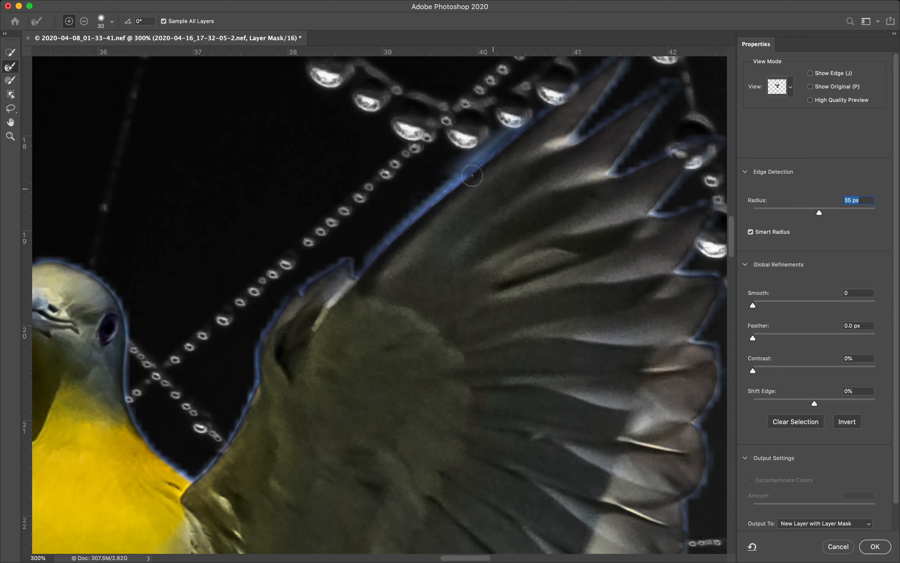
pyautogui.moveTo(493, 156); pyautogui.dragTo(402, 268)
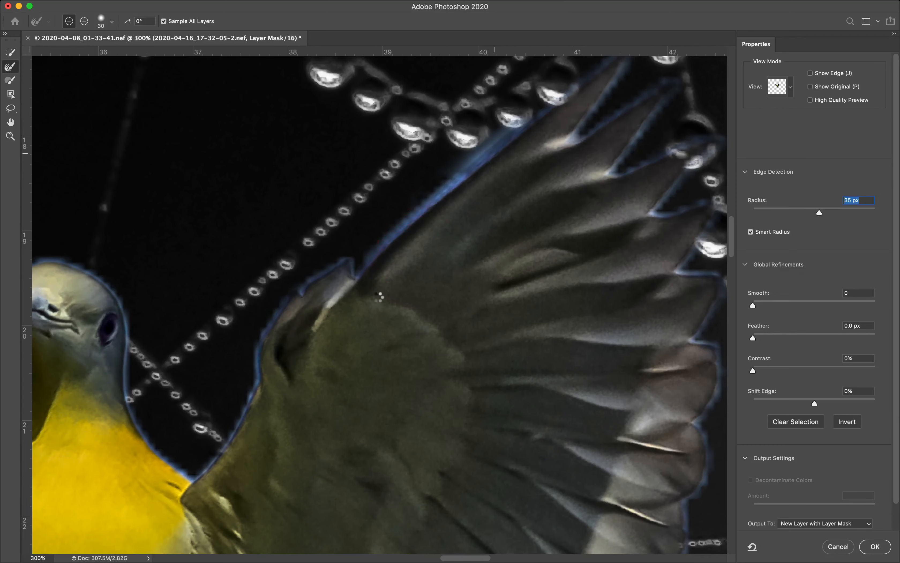
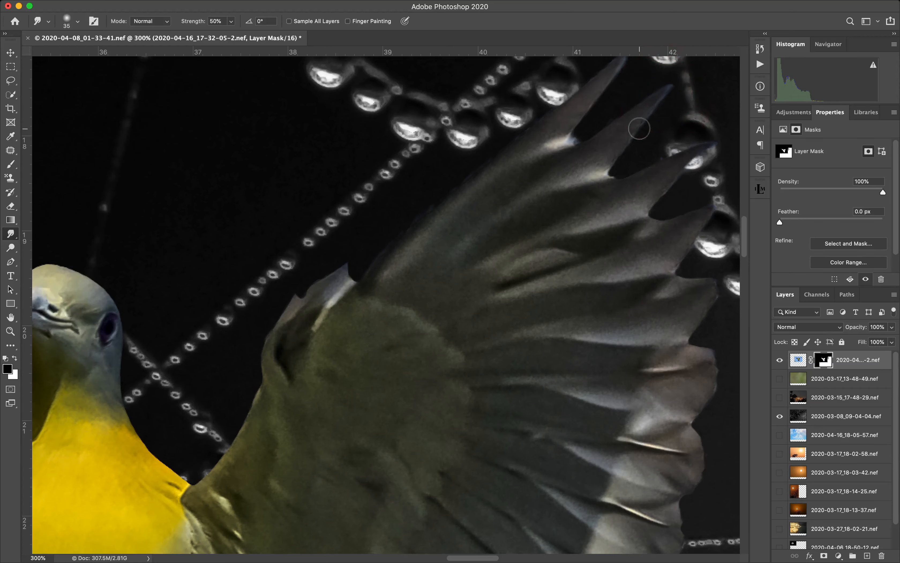
# Smudge the layer mask around the right-hand wing's feather tips with a 35 px brush at 50% strength.
pyautogui.click(644, 129)
pyautogui.moveTo(703, 165); pyautogui.dragTo(710, 152)
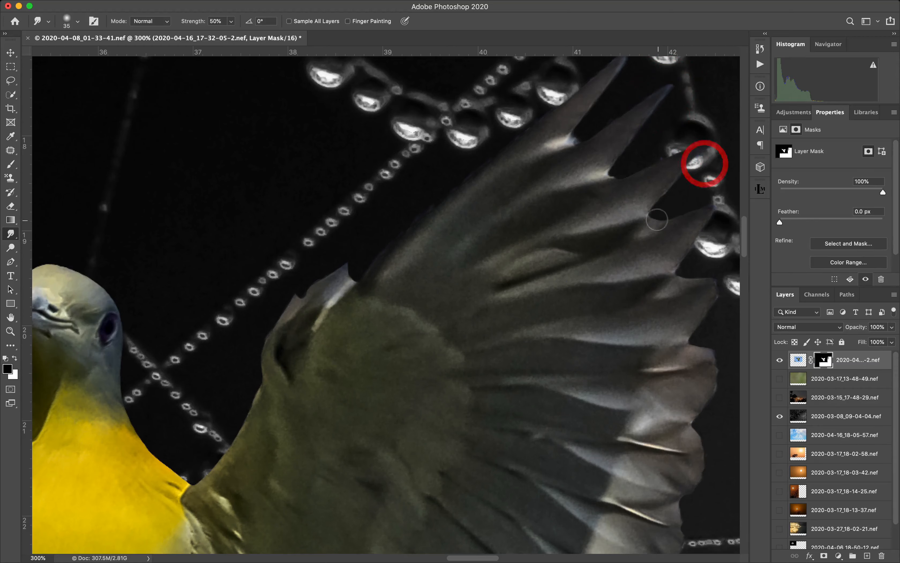
pyautogui.moveTo(657, 214)
pyautogui.mouseDown()
pyautogui.moveTo(675, 218)
pyautogui.moveTo(672, 203)
pyautogui.moveTo(672, 217)
pyautogui.moveTo(687, 203)
pyautogui.mouseUp()
pyautogui.moveTo(703, 262); pyautogui.dragTo(716, 326)
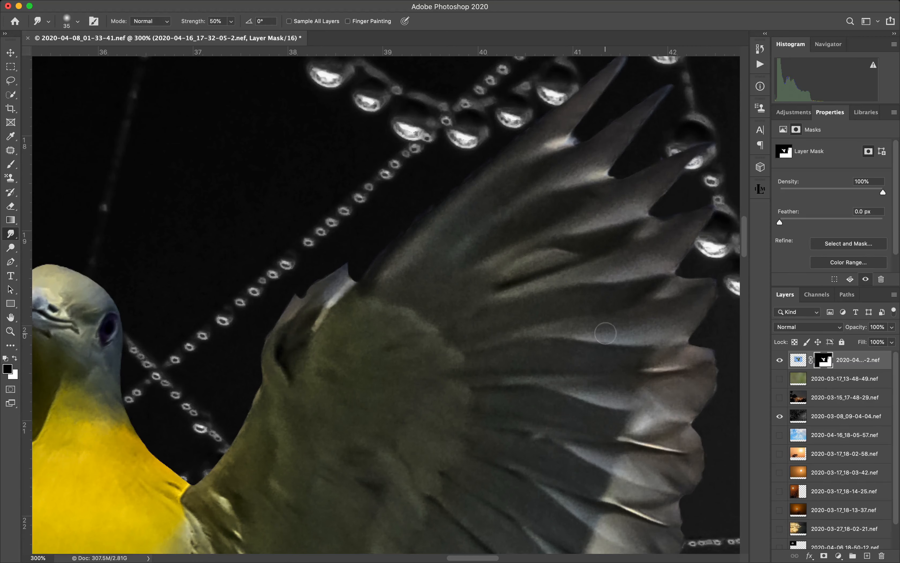
# Try Field Blur on the spider-web background layer, at 500 px and at 165 px.
pyautogui.press('super')
pyautogui.press('super+0')
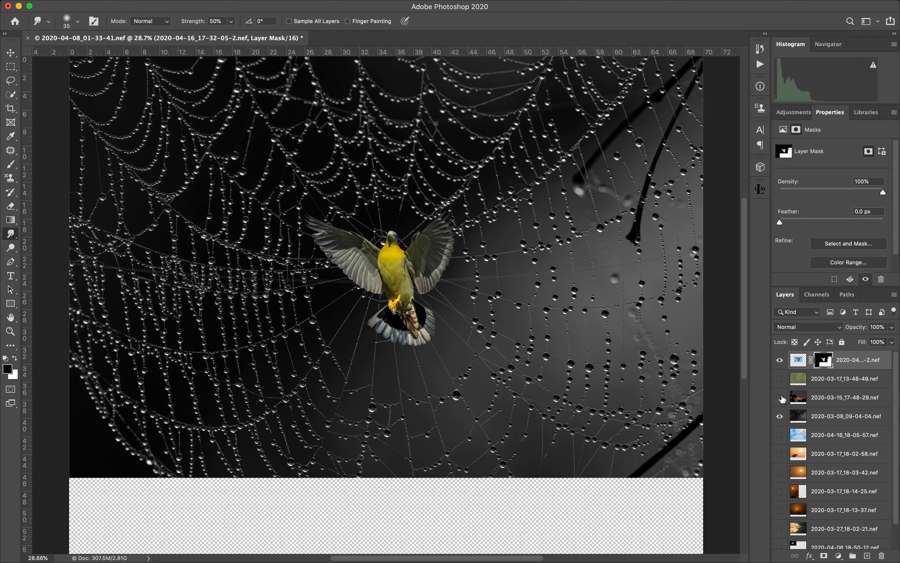
pyautogui.click(797, 416)
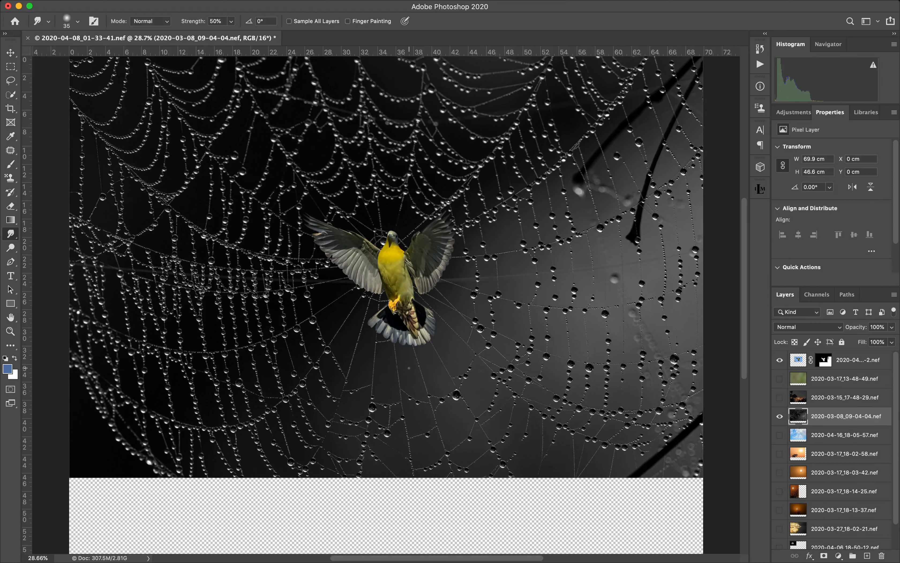
pyautogui.press('z')
pyautogui.moveTo(366, 293); pyautogui.dragTo(460, 302)
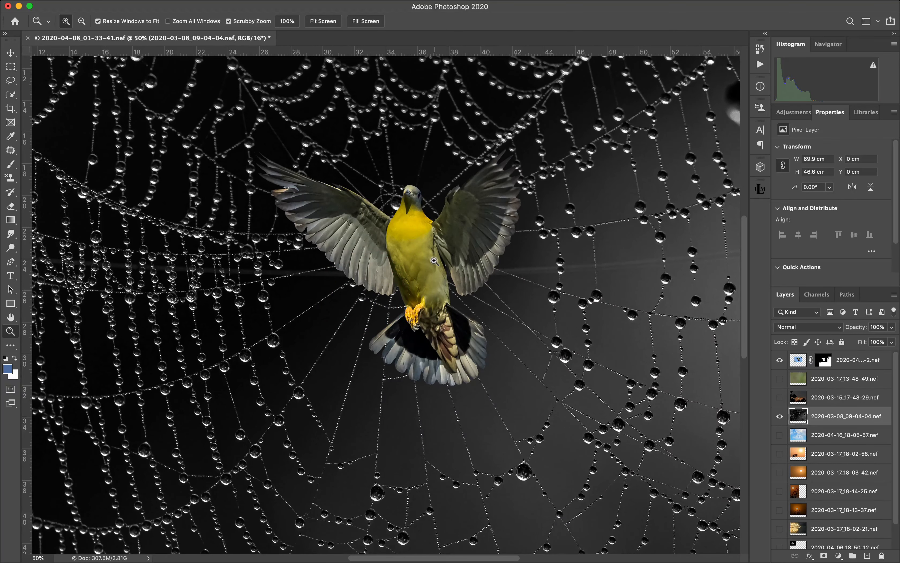
pyautogui.click(251, 5)
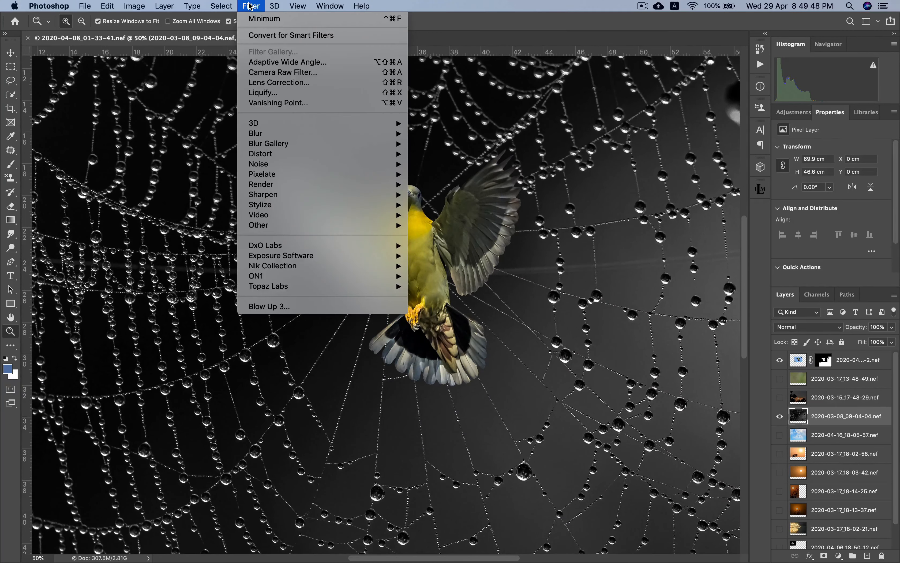
pyautogui.moveTo(294, 148)
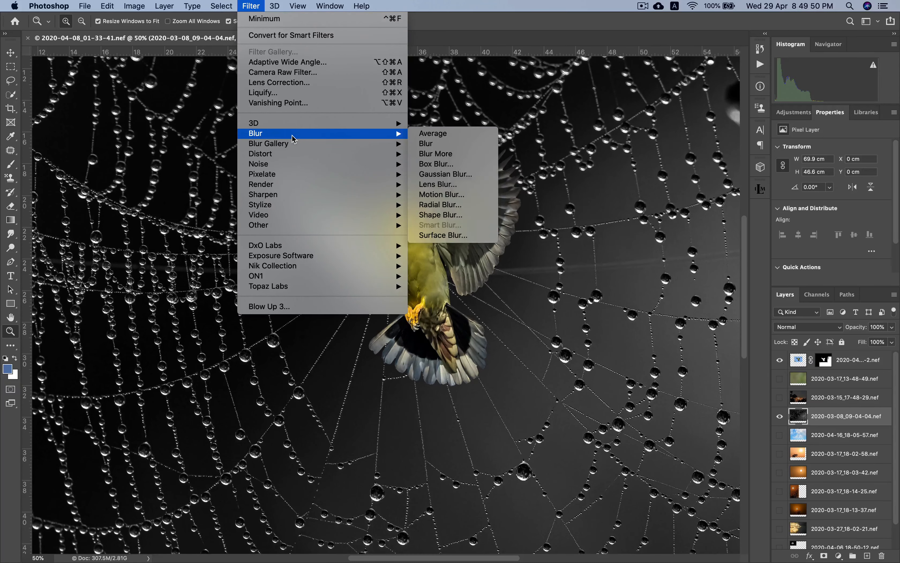
pyautogui.click(458, 141)
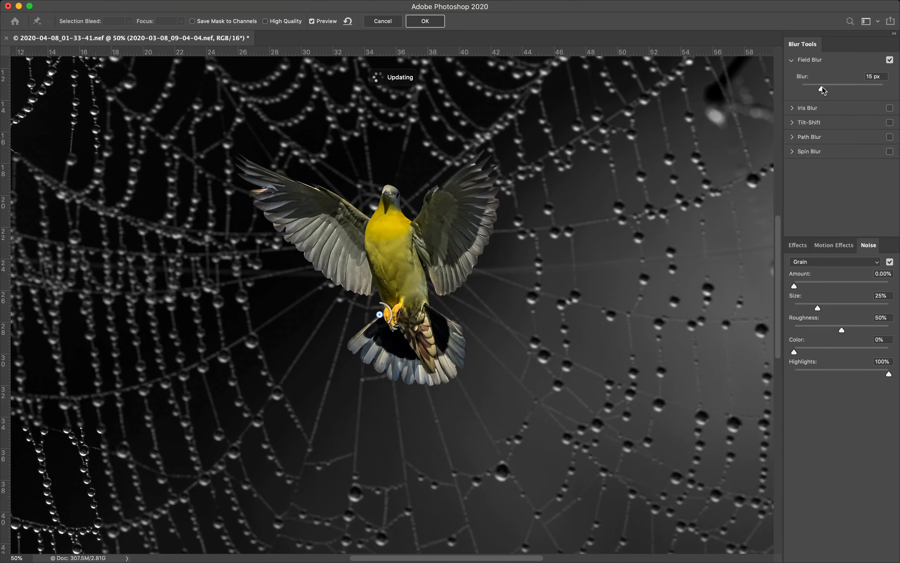
pyautogui.moveTo(821, 89); pyautogui.dragTo(884, 88)
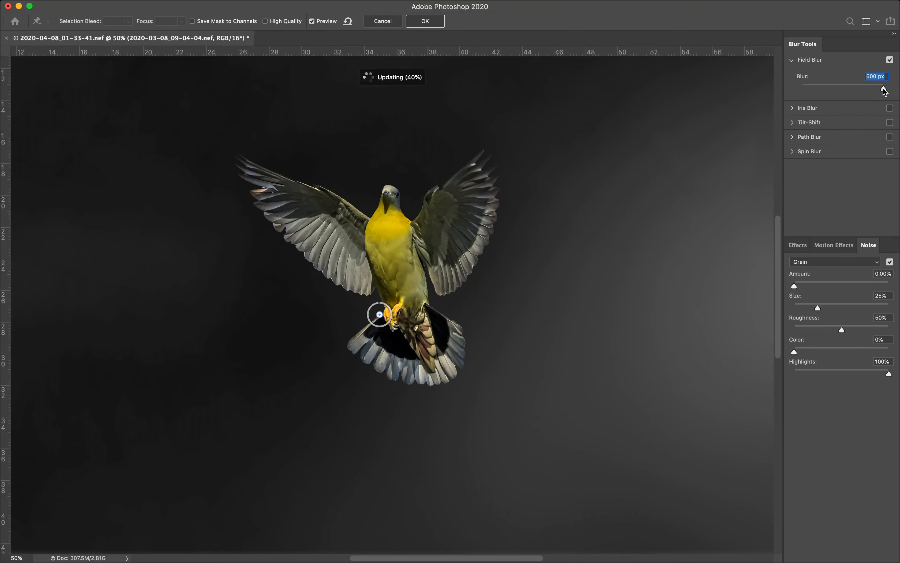
pyautogui.moveTo(884, 91); pyautogui.dragTo(854, 90)
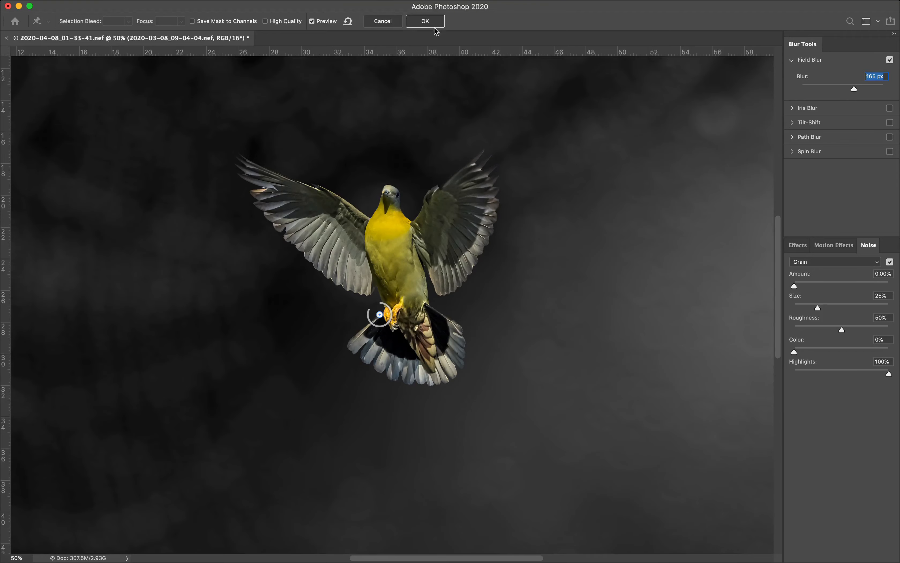
pyautogui.click(383, 21)
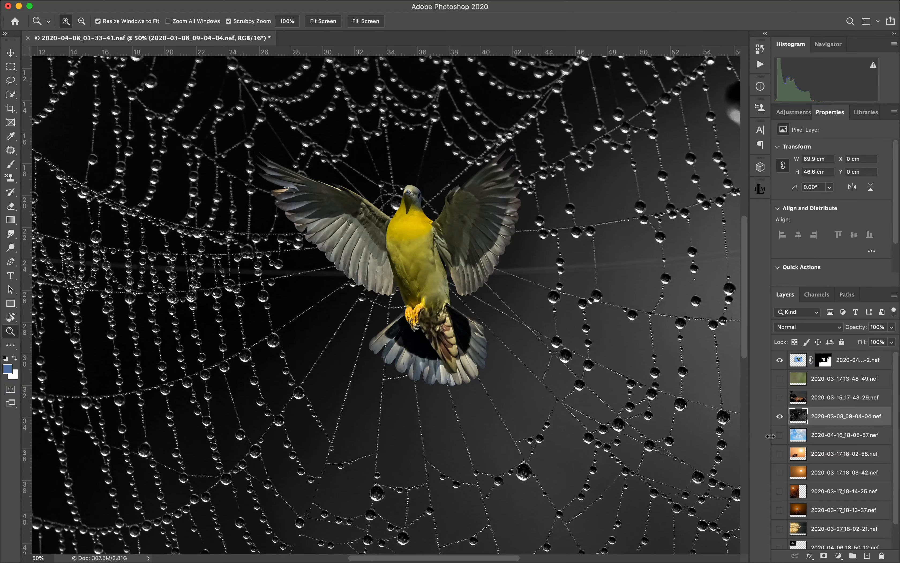
# Hide the spider-web layer, then show and select the orange sun layer 2020-03-17_18-03-42.nef.
pyautogui.click(780, 416)
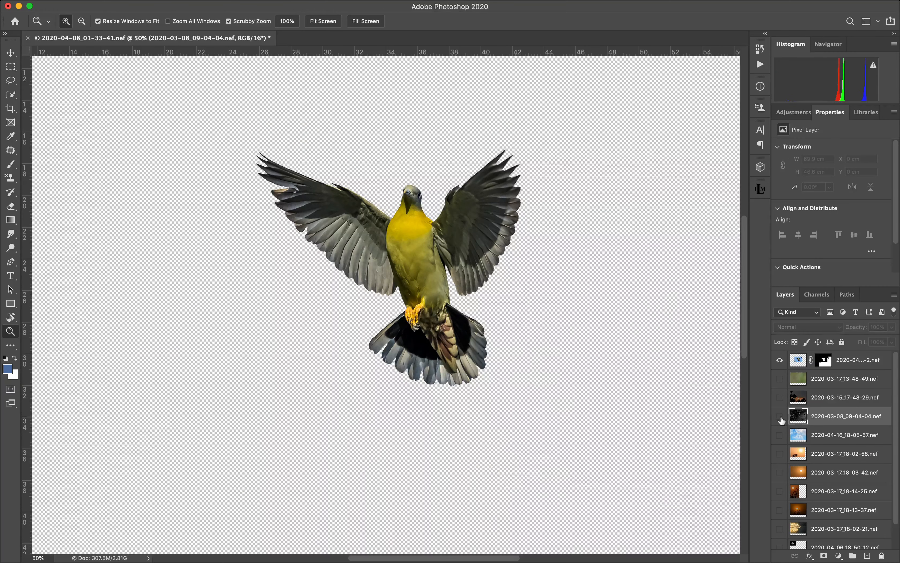
pyautogui.click(780, 472)
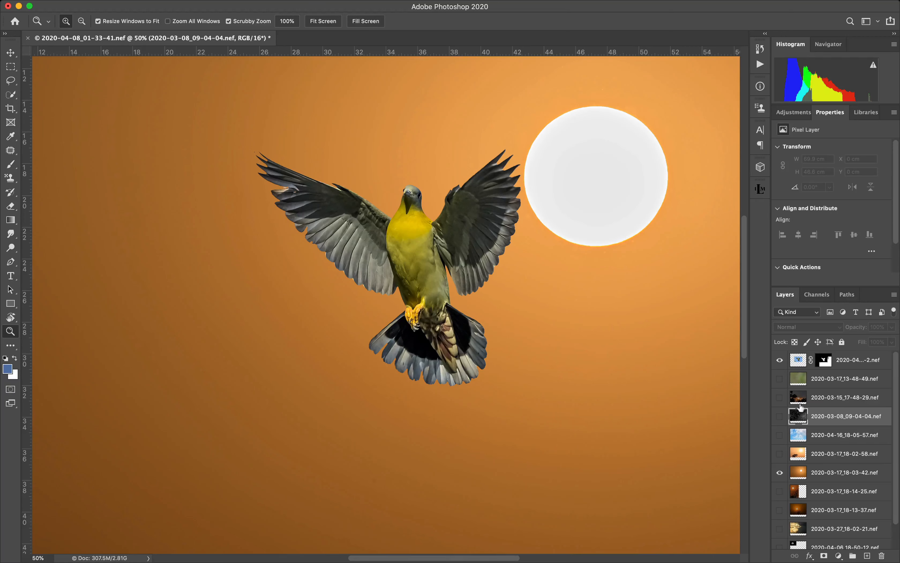
pyautogui.click(800, 477)
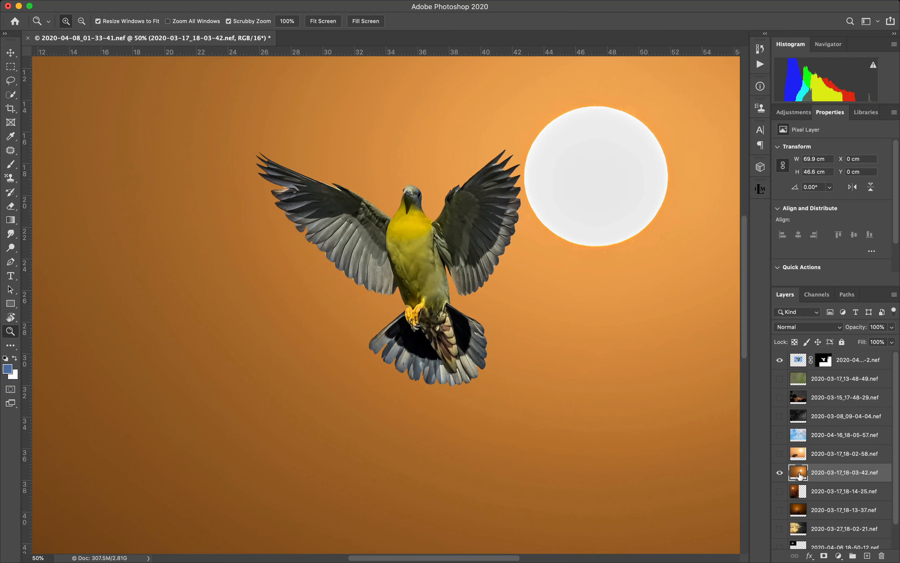
# Add a Curves adjustment layer above the orange sun background and clip it to that layer.
pyautogui.click(840, 556)
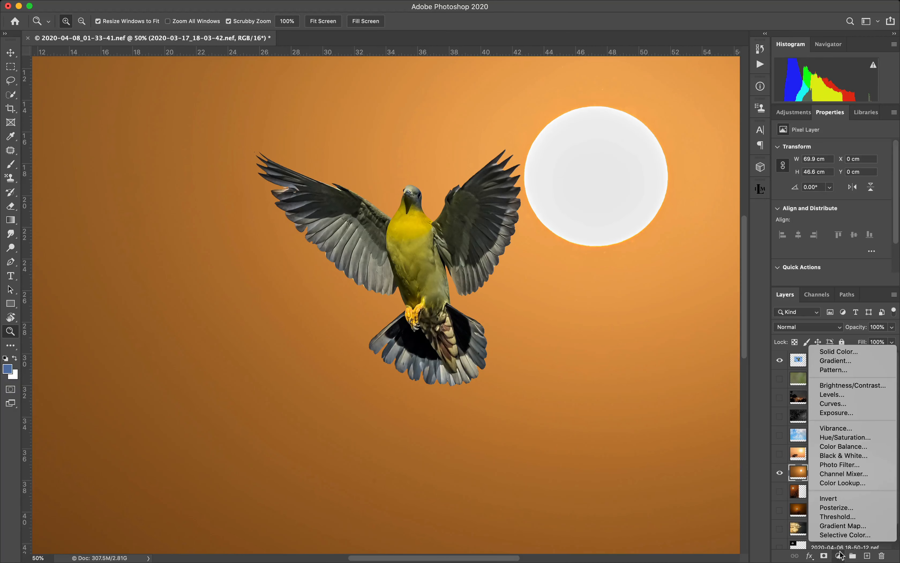
pyautogui.click(835, 404)
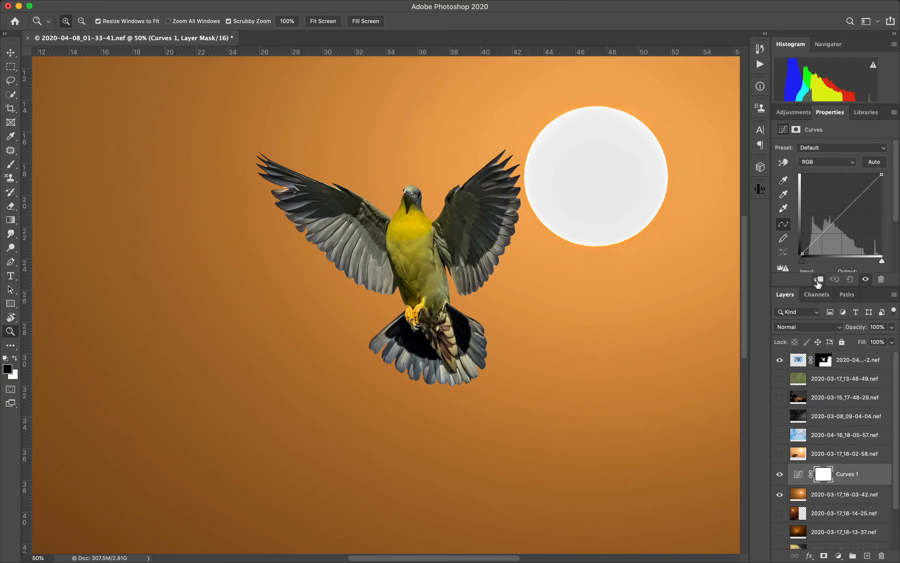
pyautogui.click(819, 280)
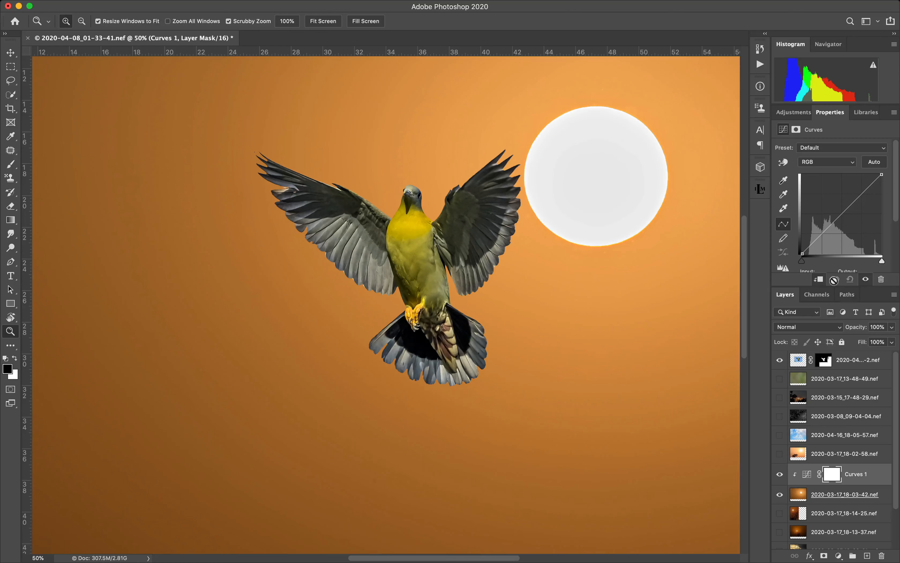
pyautogui.click(895, 114)
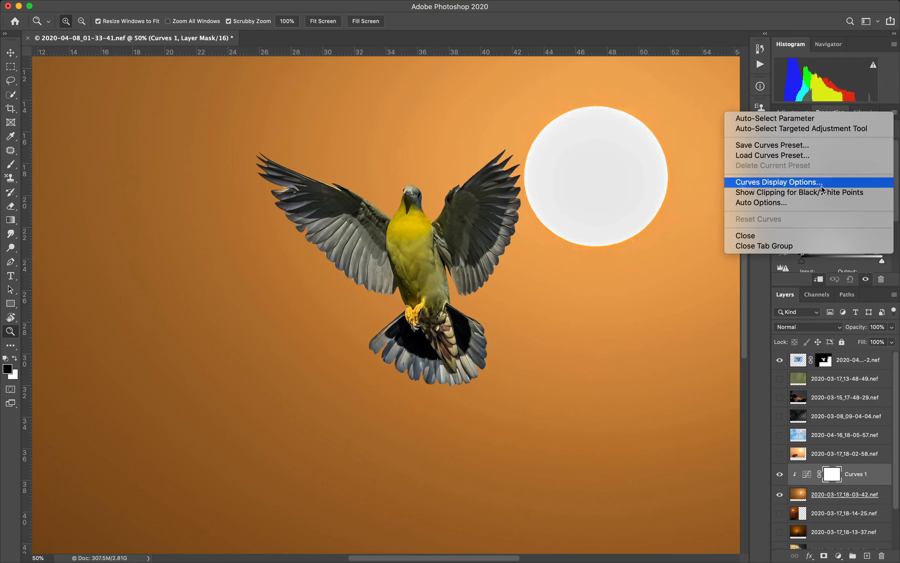
pyautogui.click(762, 279)
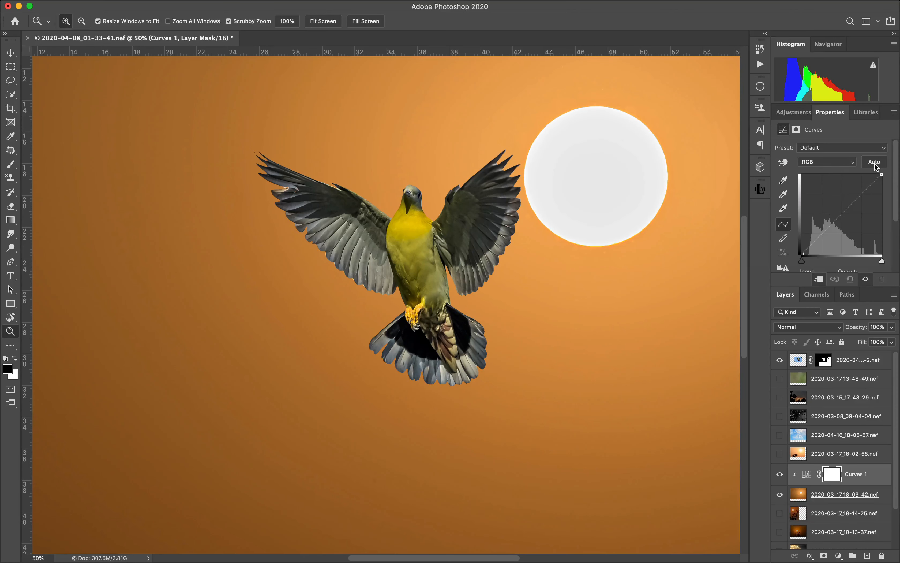
pyautogui.press('alt')
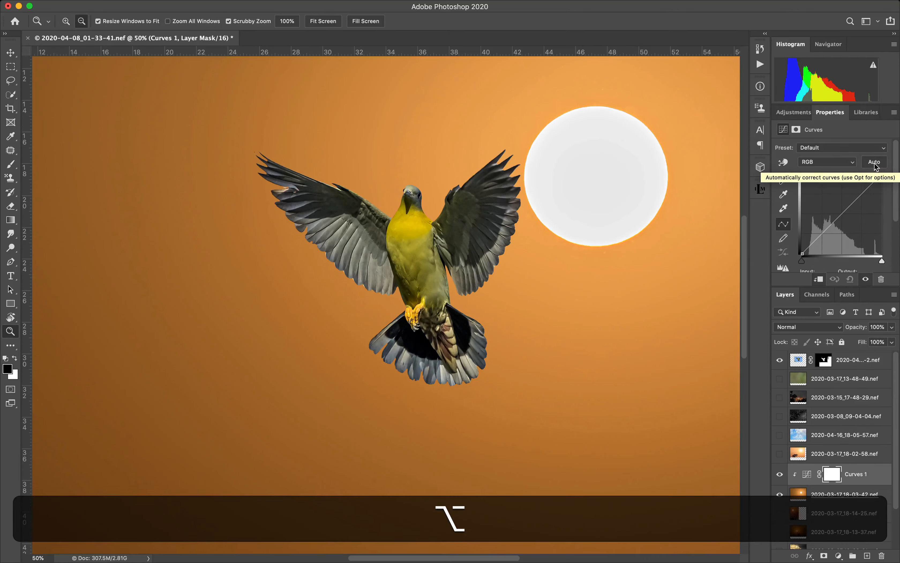
pyautogui.keyDown('alt'); pyautogui.click(875, 162); pyautogui.keyUp('alt')
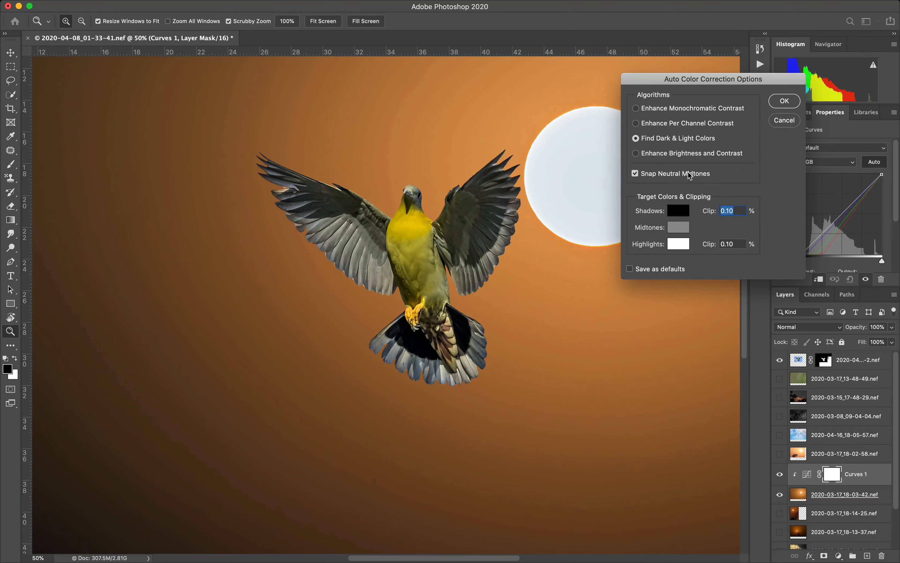
pyautogui.click(688, 171)
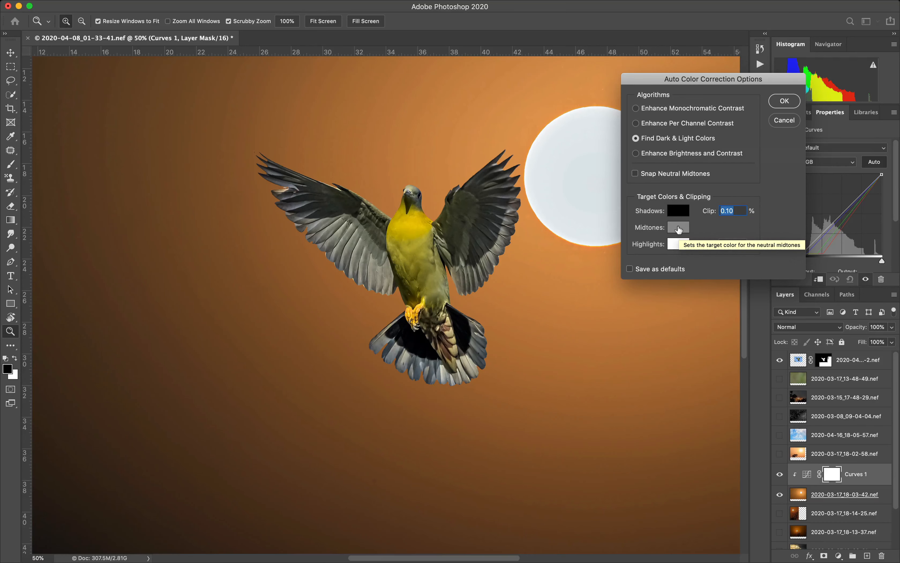
pyautogui.click(779, 122)
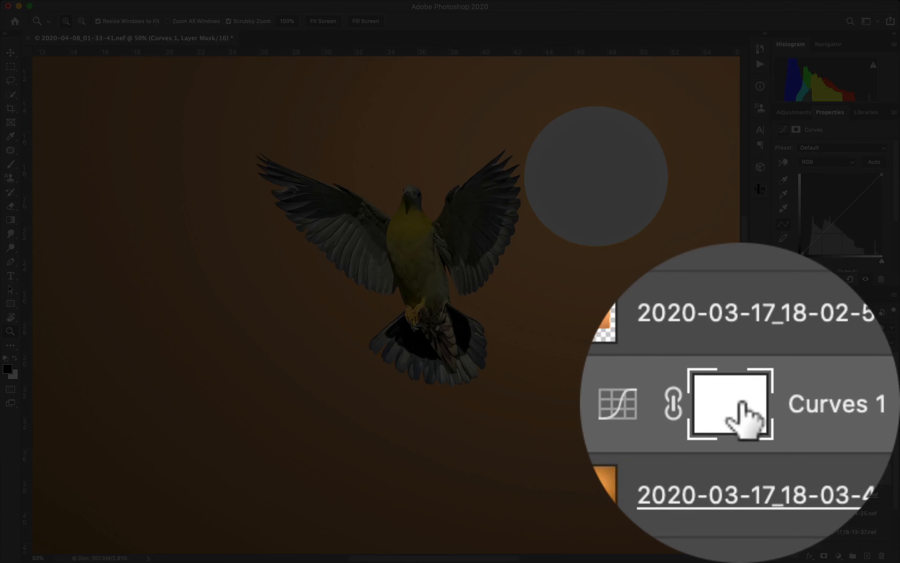
pyautogui.click(833, 476)
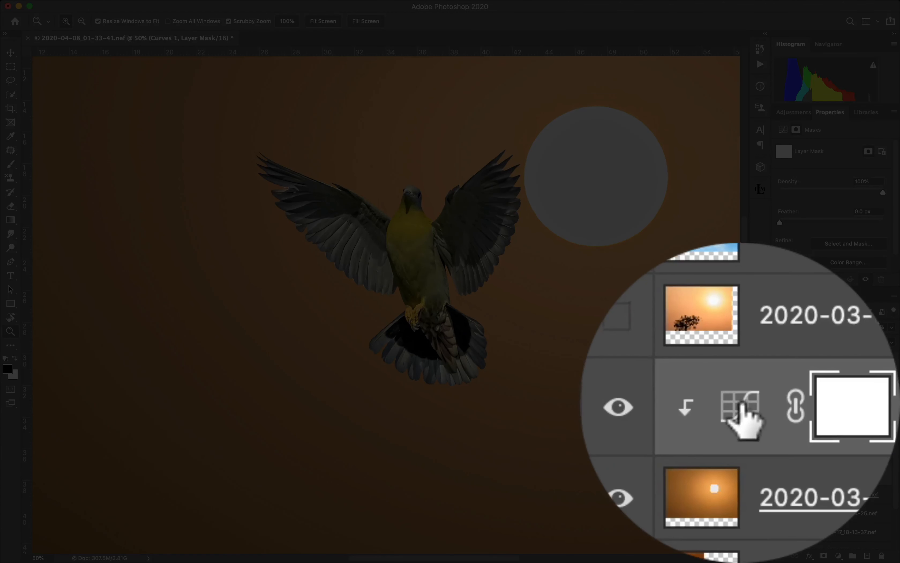
# In the Curves auto color options, disable Snap Neutral Midtones and sample the target shadow color #010104 from the bird's dark tail area.
pyautogui.click(807, 475)
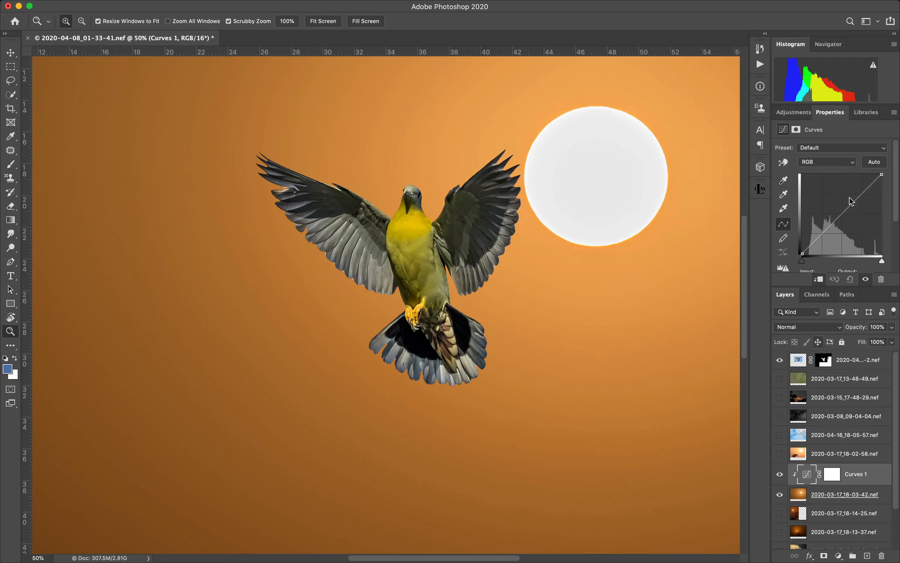
pyautogui.keyDown('alt'); pyautogui.click(875, 162); pyautogui.keyUp('alt')
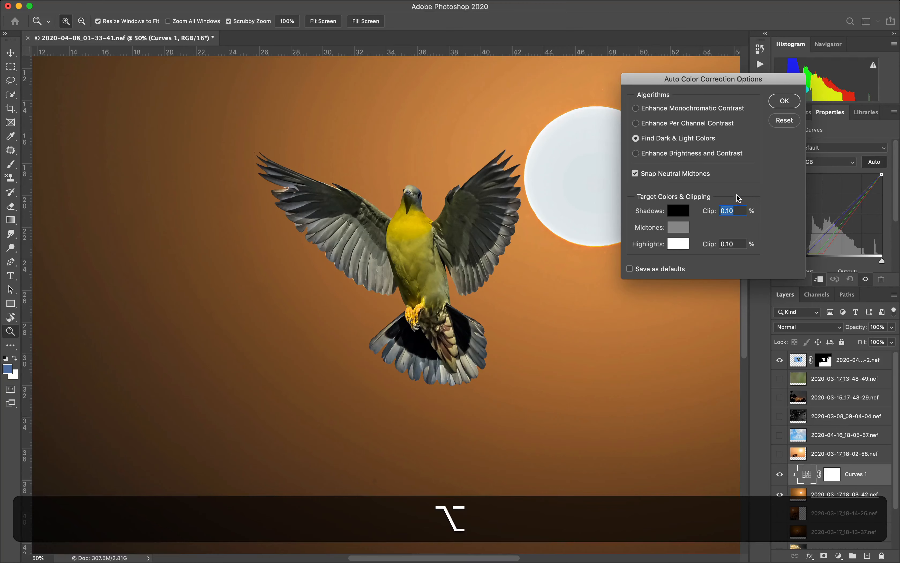
pyautogui.click(666, 173)
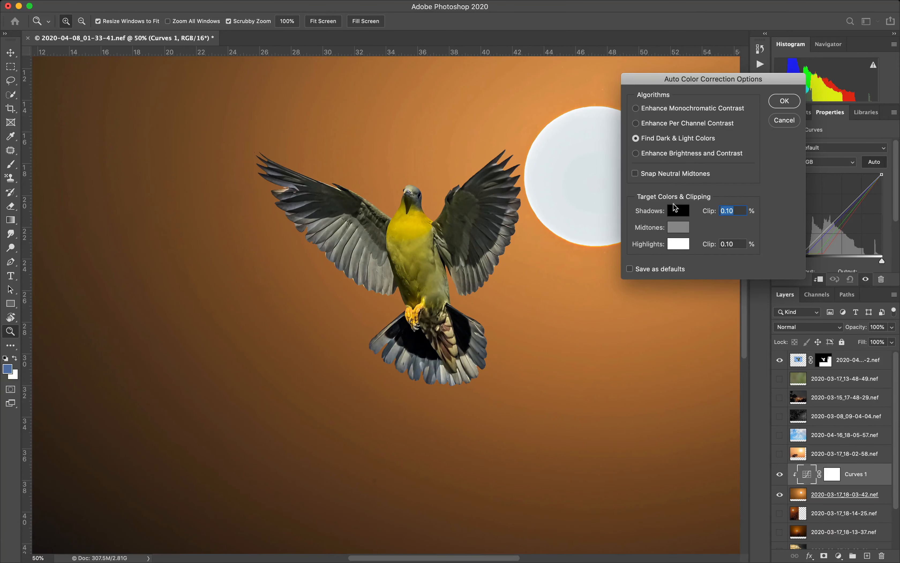
pyautogui.click(676, 213)
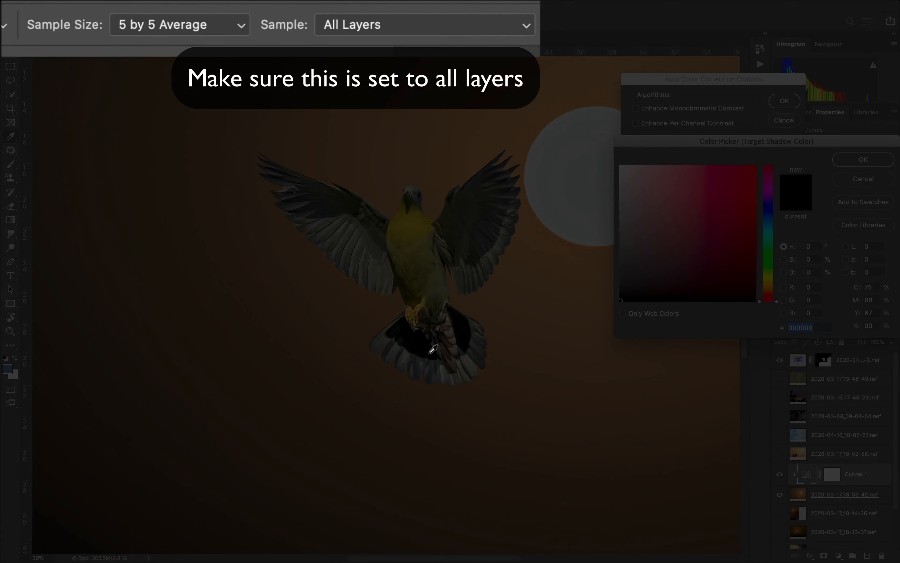
pyautogui.click(430, 347)
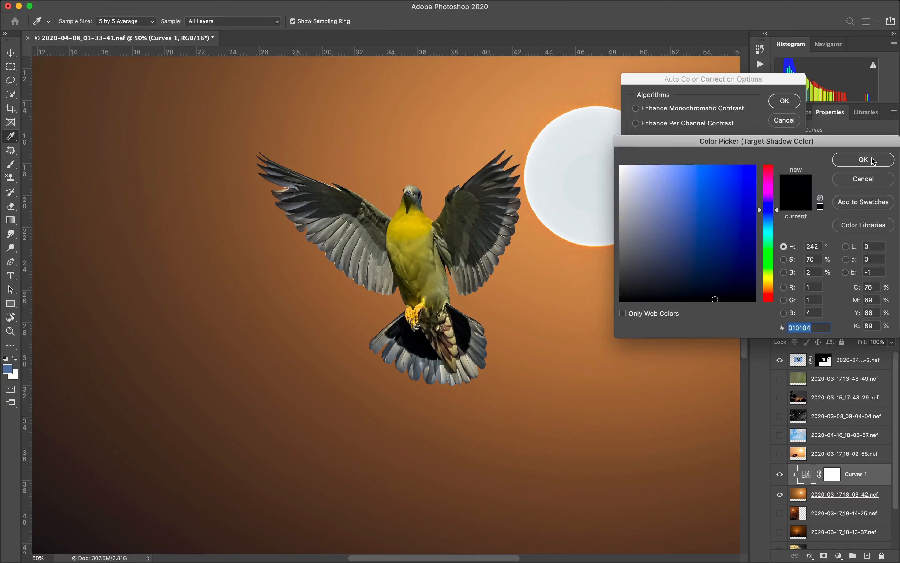
pyautogui.click(852, 163)
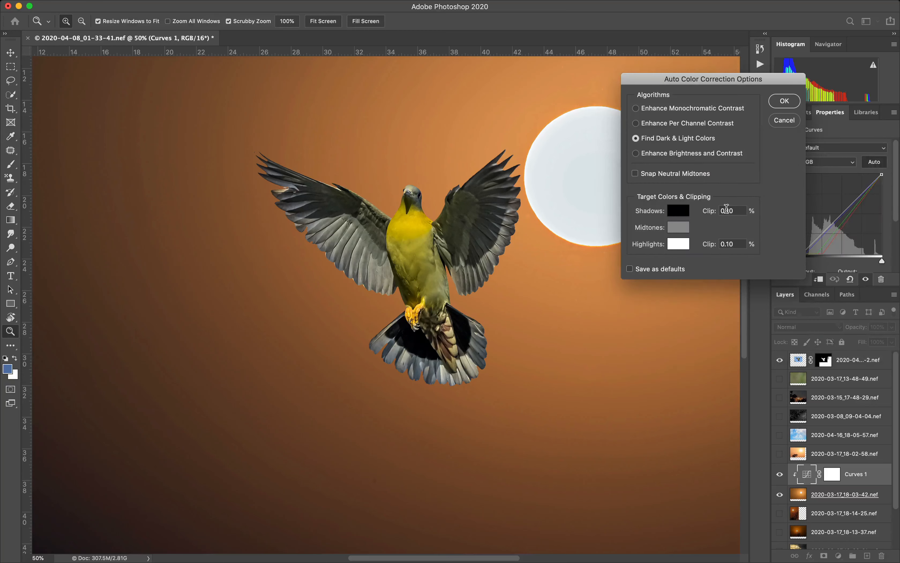
# Sample the target highlight color #bdbeaf from the bird's tail feathers and apply the auto correction without saving the colors as defaults.
pyautogui.click(674, 247)
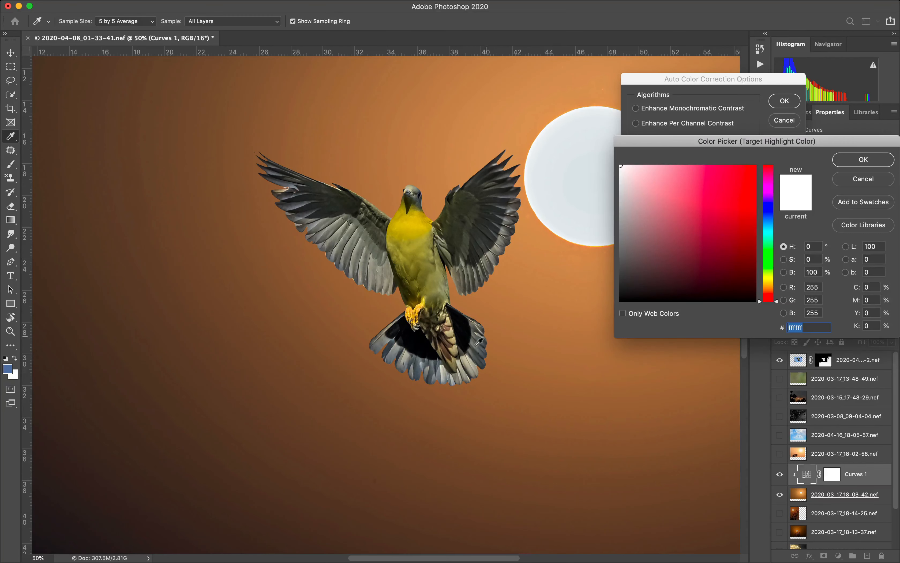
pyautogui.click(444, 370)
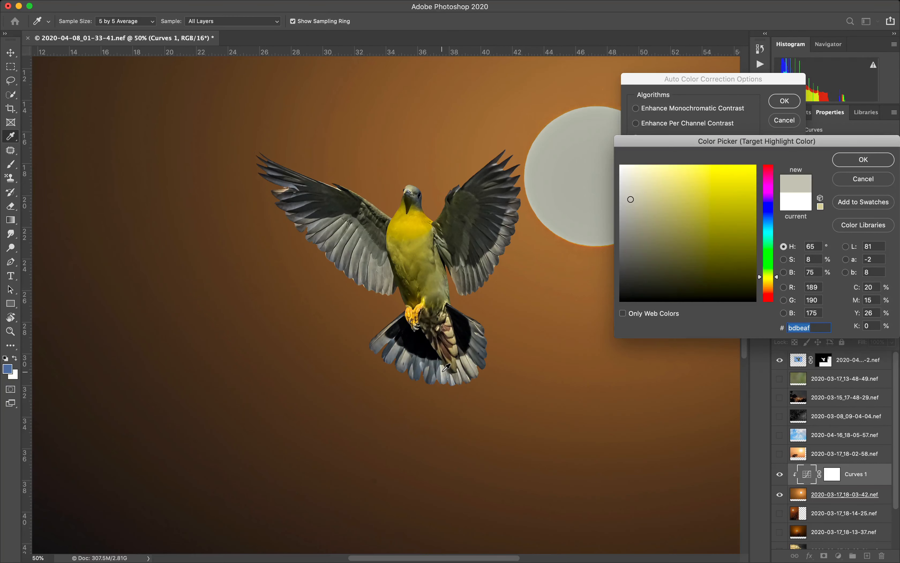
pyautogui.click(867, 161)
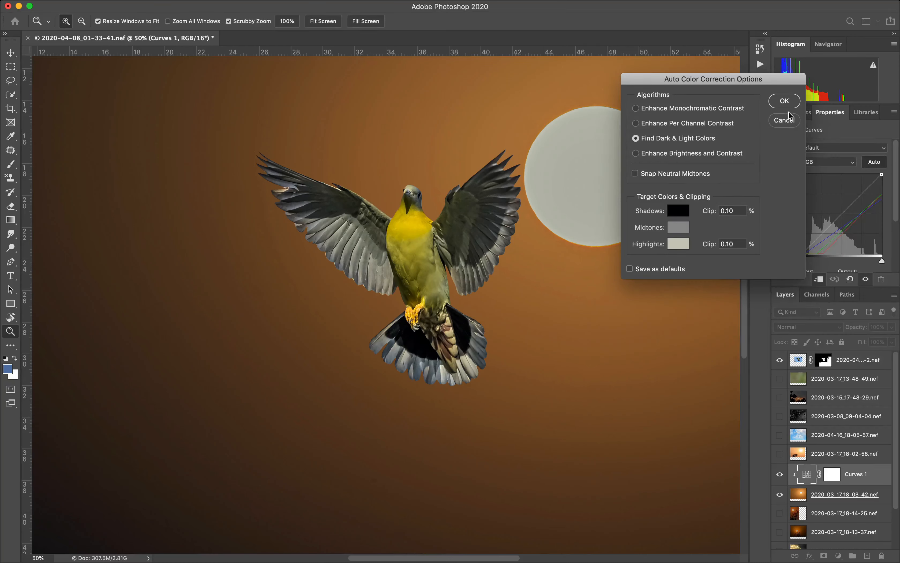
pyautogui.click(783, 104)
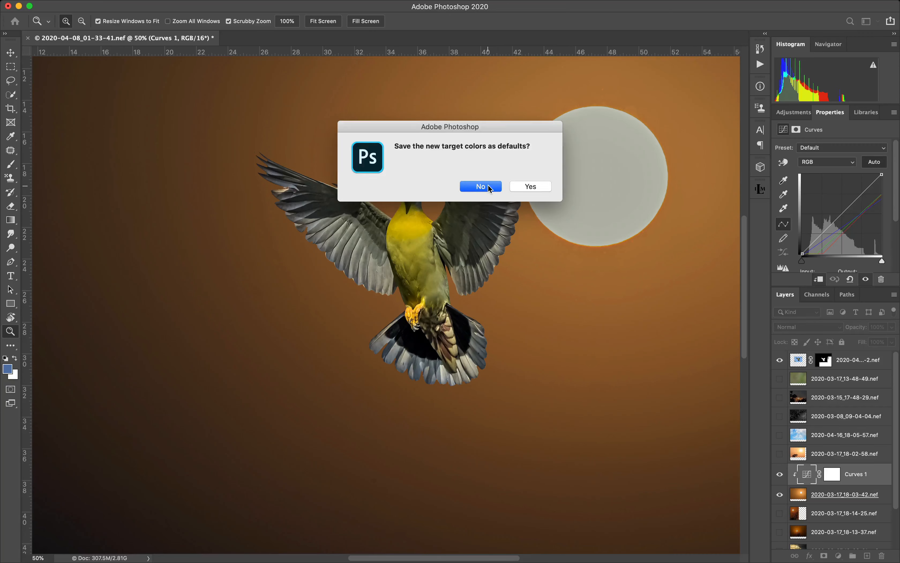
pyautogui.click(490, 188)
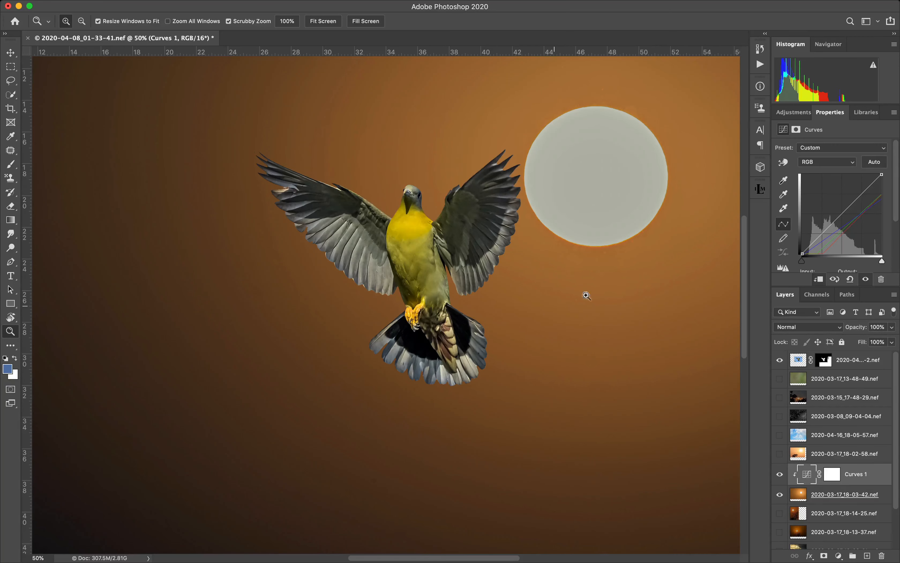
# Lower the RGB curve's midpoint slightly to darken the orange background and inspect its darker area at 200%.
pyautogui.moveTo(841, 214); pyautogui.dragTo(841, 221)
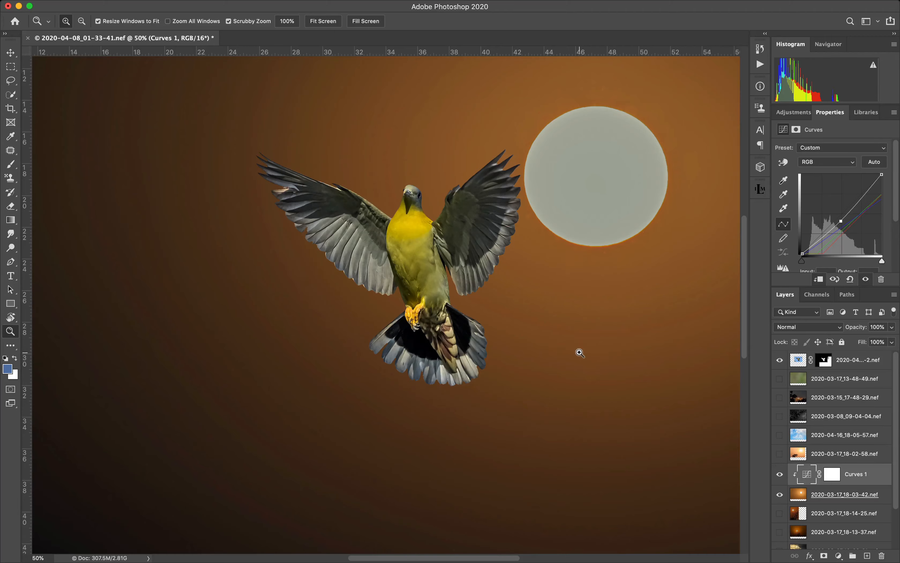
pyautogui.click(276, 395)
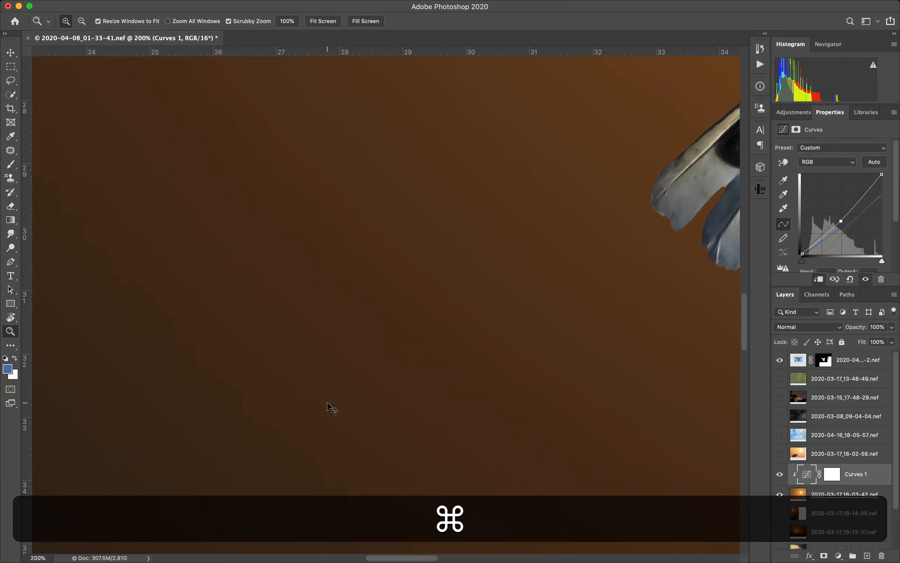
# Hide the orange sun background 2020-03-17_18-03-42.nef and show the moon photo layer 2020-04-08_01-33-41.nef behind the bird.
pyautogui.press('super+0')
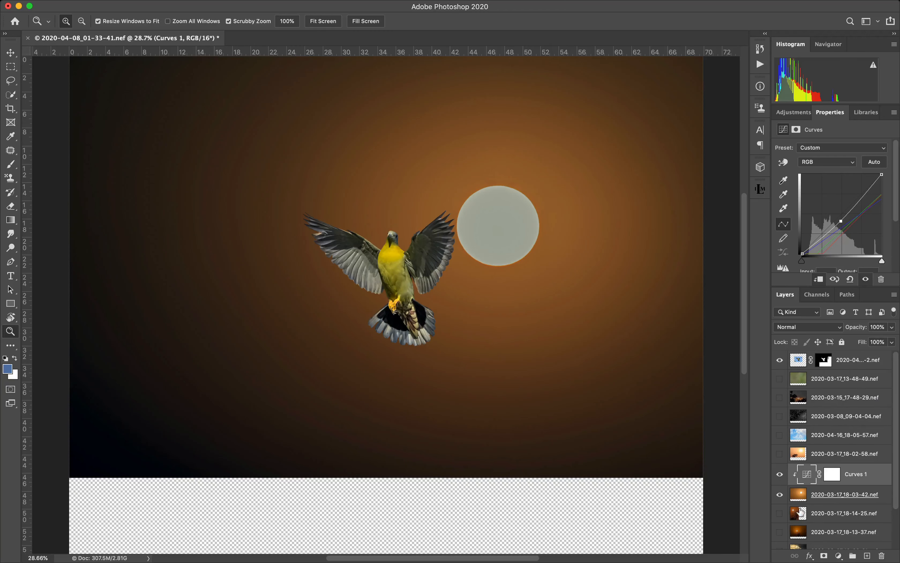
pyautogui.scroll(-3, 800, 512)
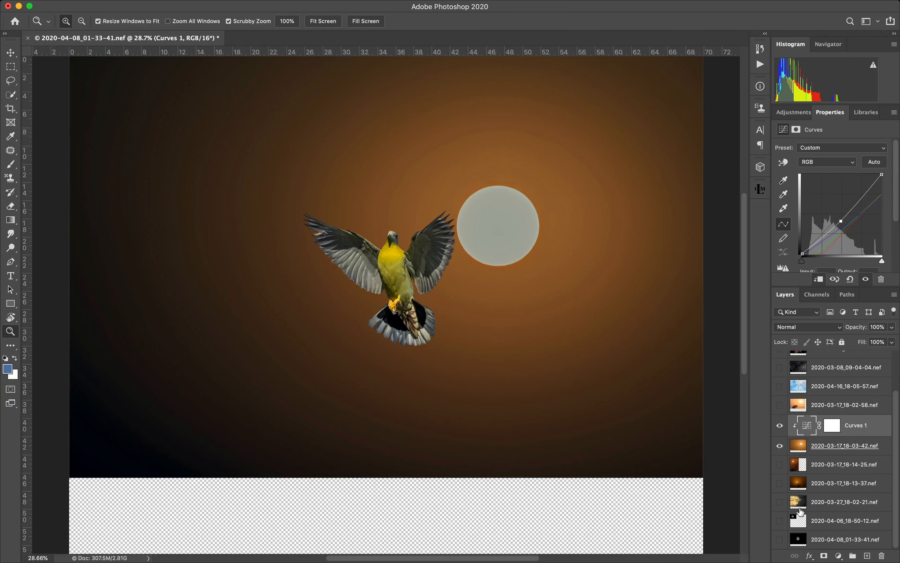
pyautogui.click(801, 539)
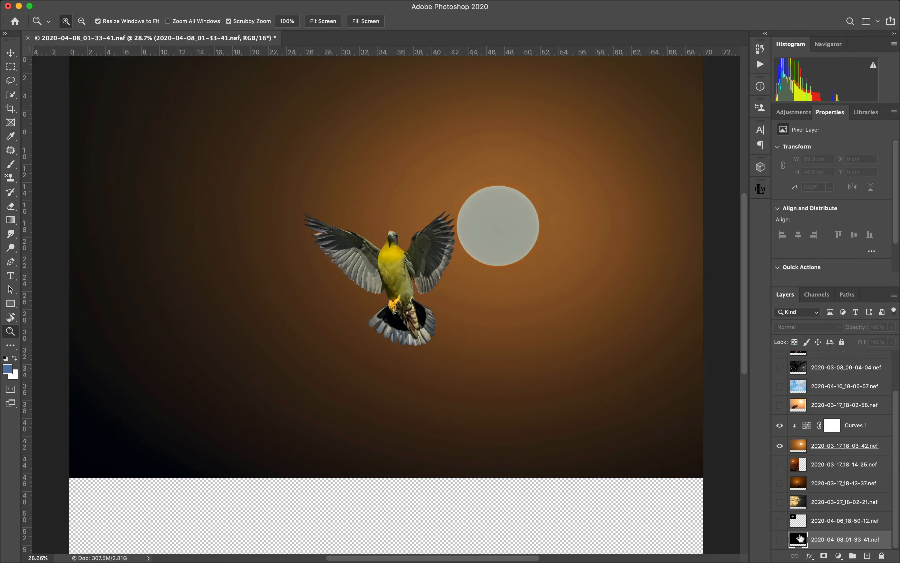
pyautogui.click(779, 446)
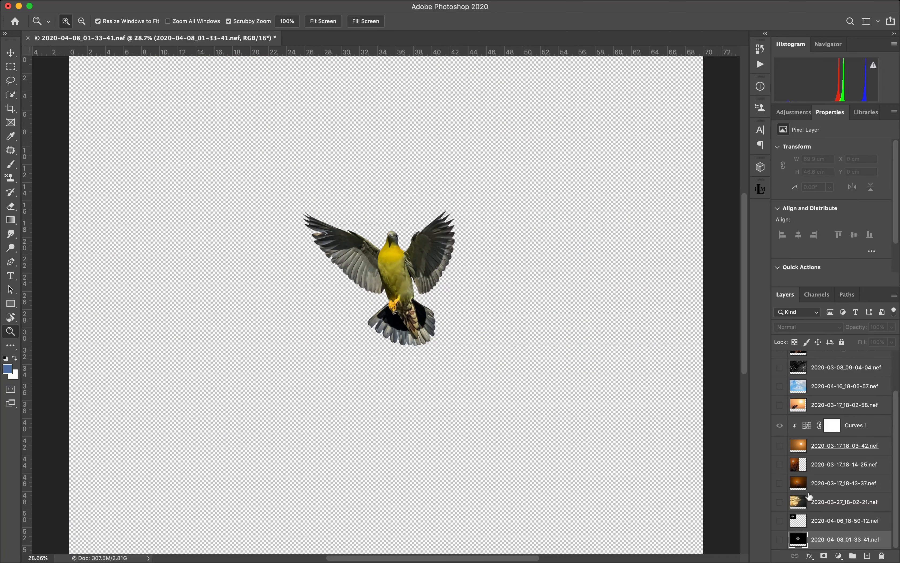
pyautogui.click(780, 540)
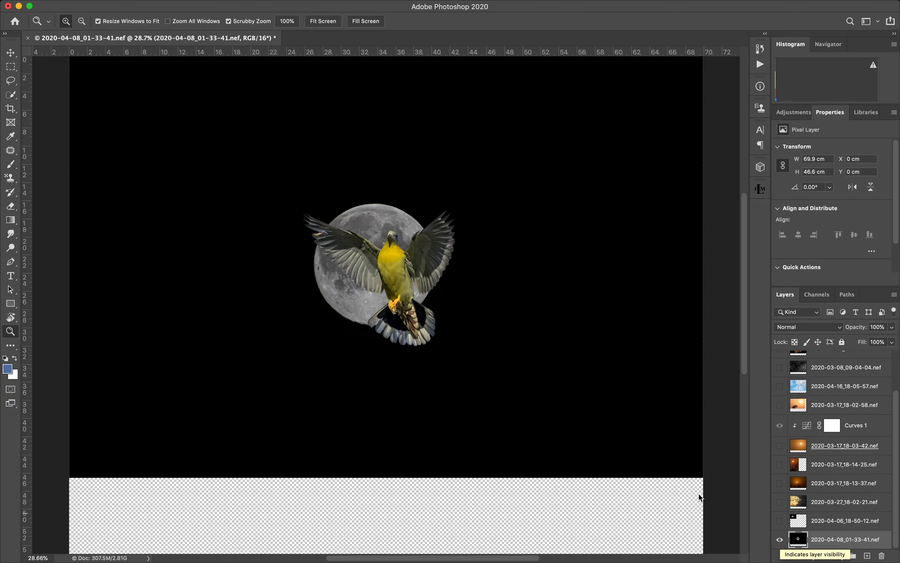
# Shift the moon photo about 2.3 cm to the right and 0.9 cm up behind the bird.
pyautogui.press('z')
pyautogui.click(384, 277)
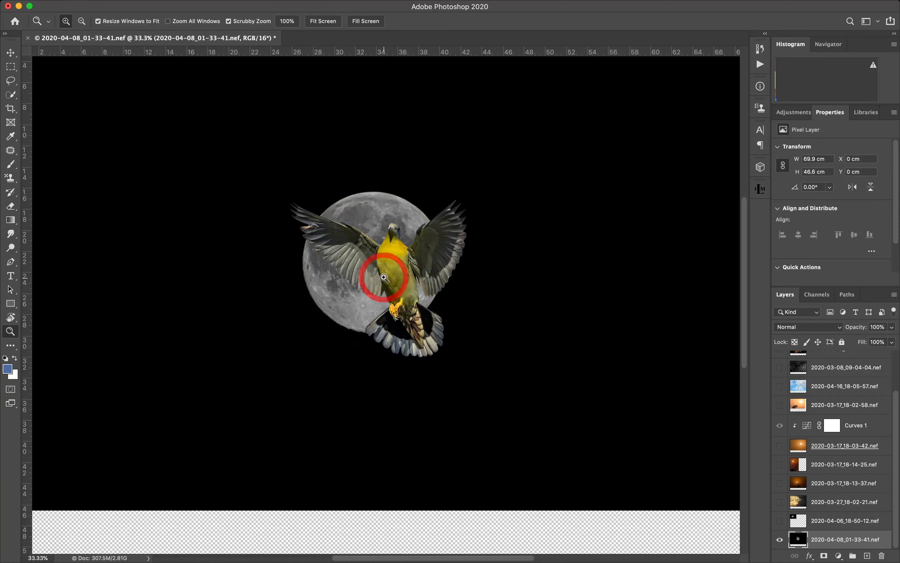
pyautogui.click(384, 277)
pyautogui.click(384, 277)
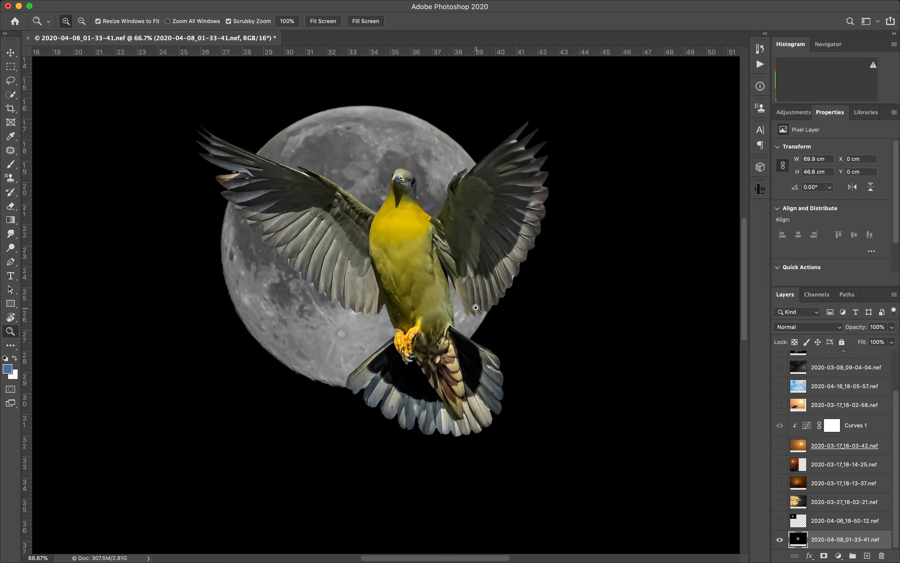
pyautogui.press('v')
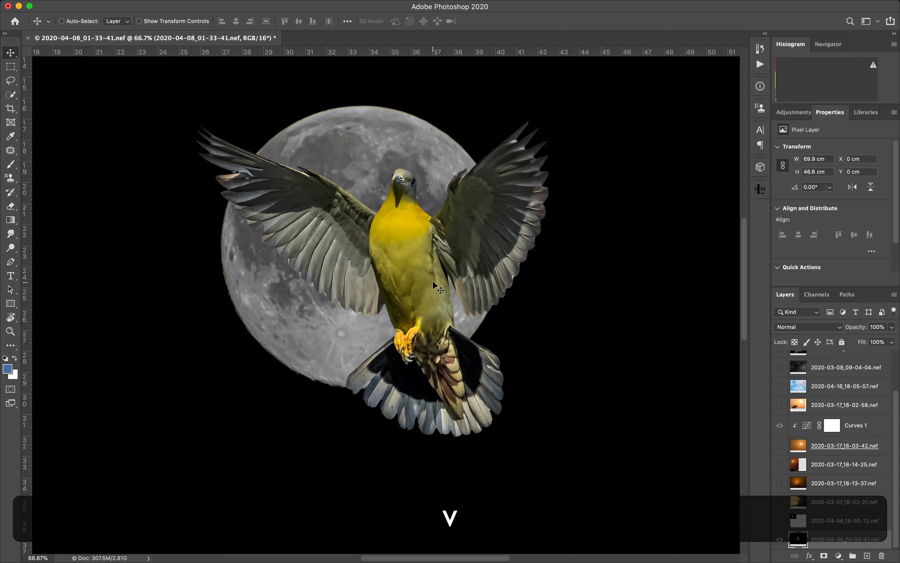
pyautogui.moveTo(446, 276); pyautogui.dragTo(483, 265)
# Enlarge the moon photo to about 183% width and 211% height with Free Transform and center the moon behind the bird.
pyautogui.press('super+0')
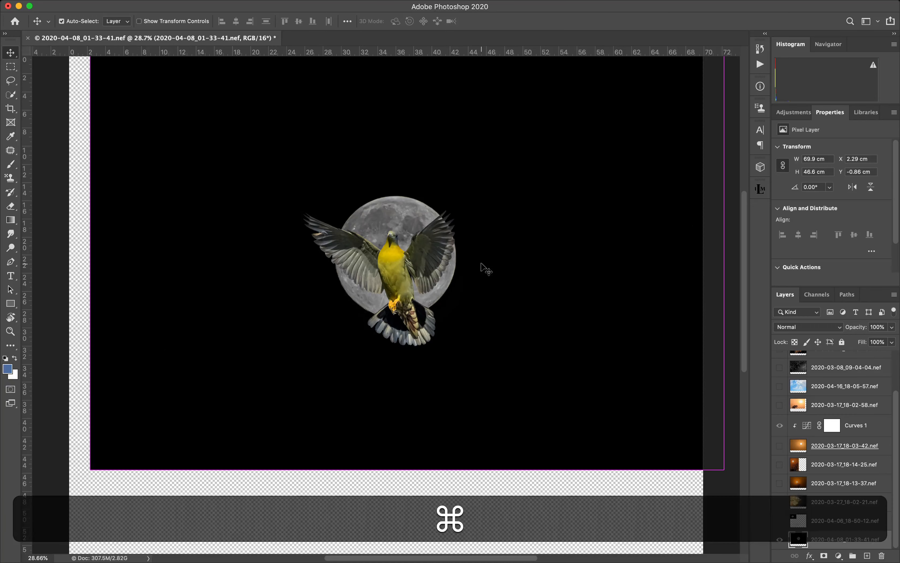
pyautogui.press('super+t')
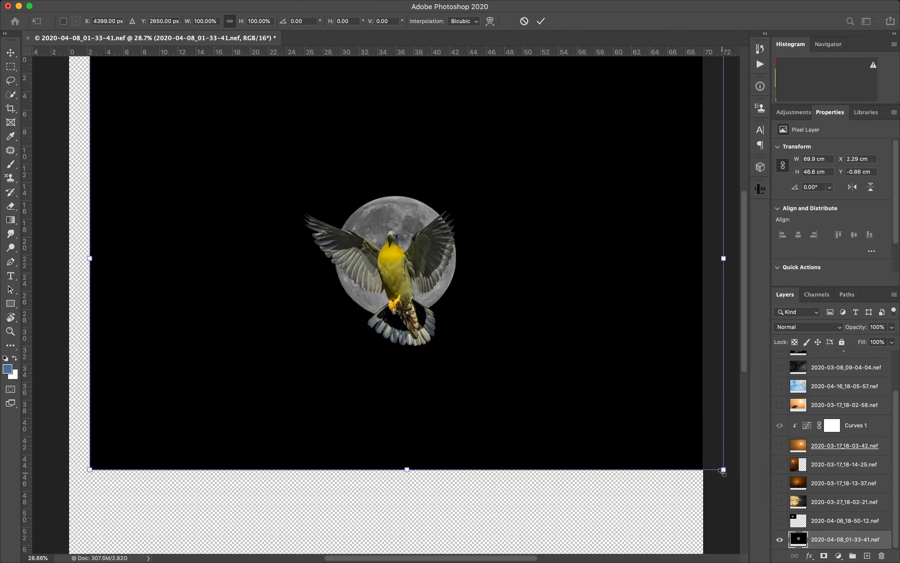
pyautogui.moveTo(723, 469)
pyautogui.mouseDown()
pyautogui.moveTo(638, 493)
pyautogui.moveTo(610, 514)
pyautogui.moveTo(640, 547)
pyautogui.moveTo(613, 520)
pyautogui.moveTo(624, 527)
pyautogui.mouseUp()
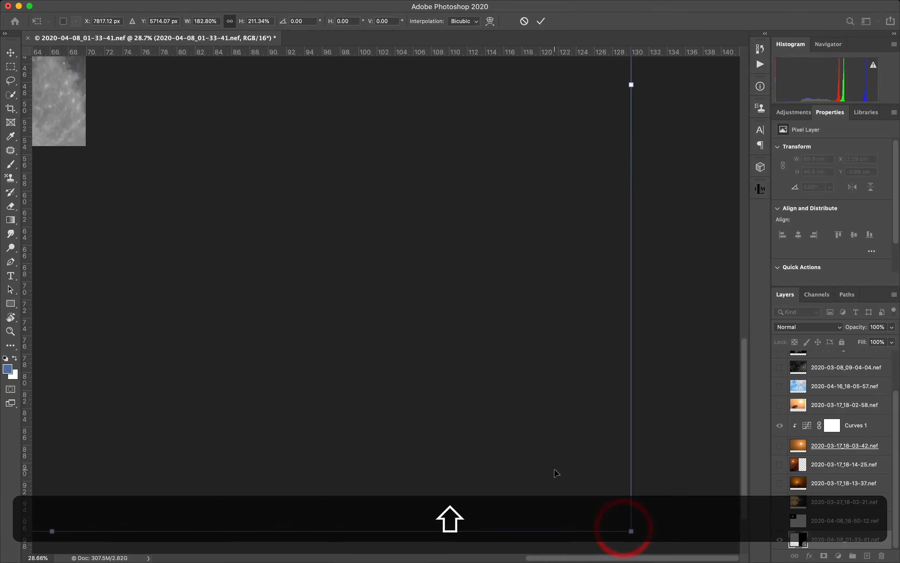
pyautogui.press('super+minus')
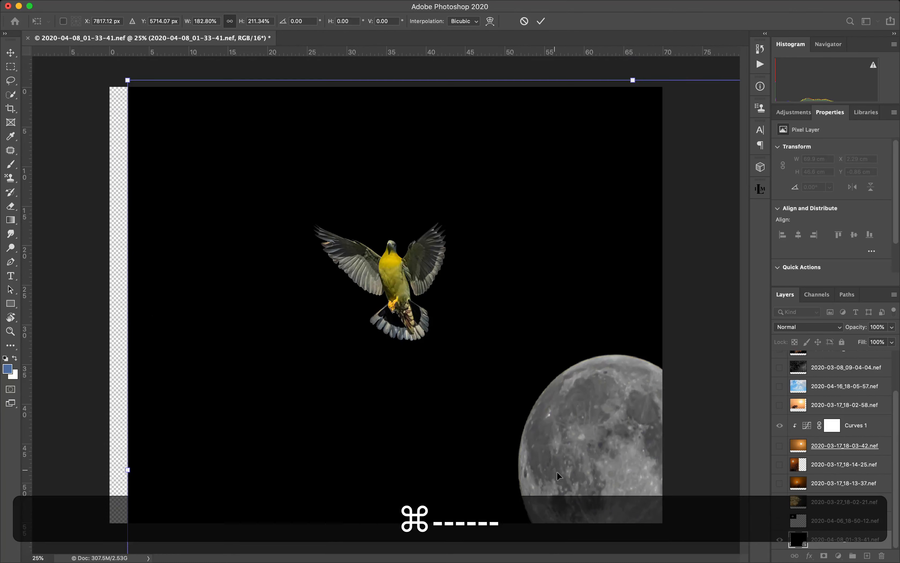
pyautogui.moveTo(608, 383)
pyautogui.mouseDown()
pyautogui.moveTo(420, 291)
pyautogui.moveTo(380, 244)
pyautogui.moveTo(382, 197)
pyautogui.mouseUp()
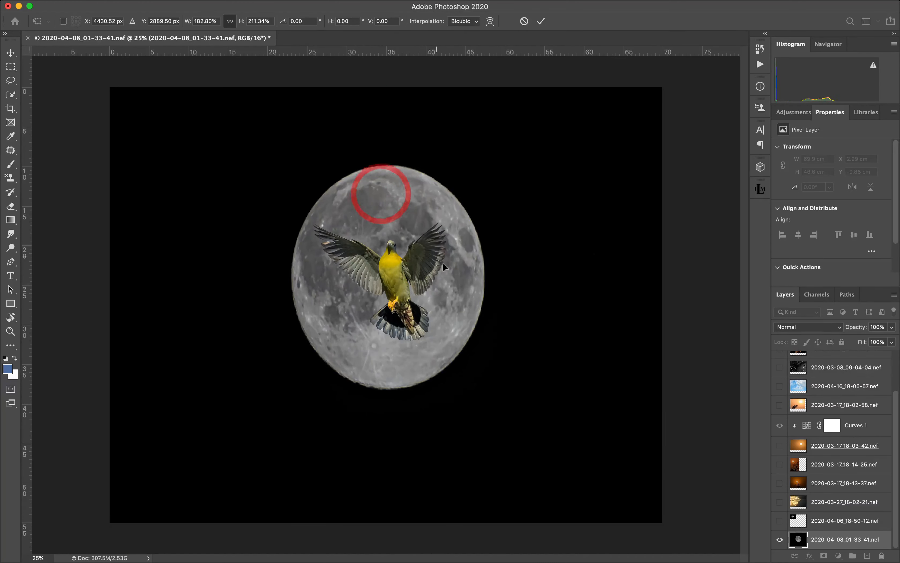
pyautogui.press('Return')
pyautogui.press('Return')
pyautogui.press('Return')
pyautogui.press('Return')
pyautogui.press('Return')
pyautogui.press('Return')
pyautogui.press('Return')
pyautogui.press('Return')
pyautogui.press('Return')
pyautogui.press('Return')
pyautogui.press('Return')
pyautogui.press('Return')
pyautogui.press('Return')
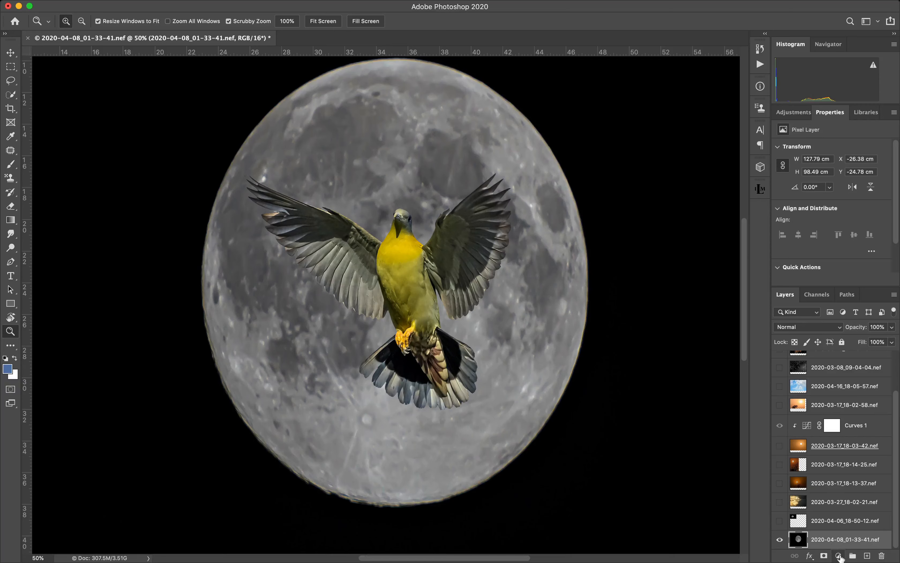
# Add a Curves adjustment layer above the moon photo, clip it to that layer and target its curve instead of the mask.
pyautogui.click(839, 555)
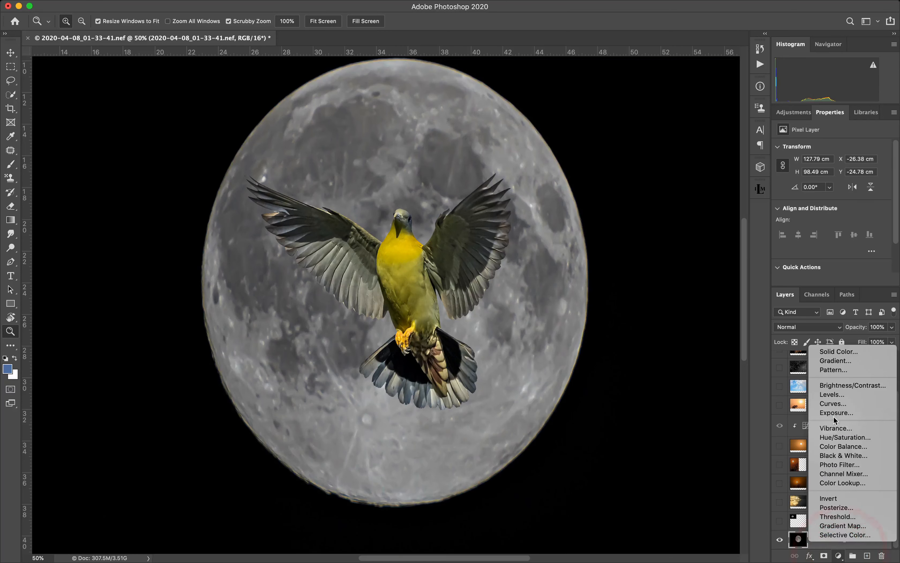
pyautogui.click(836, 403)
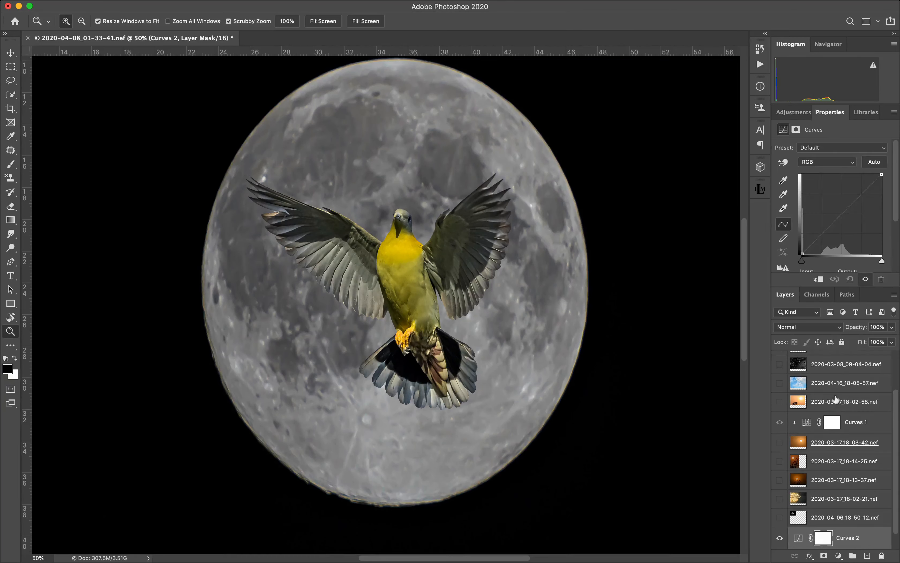
pyautogui.click(819, 280)
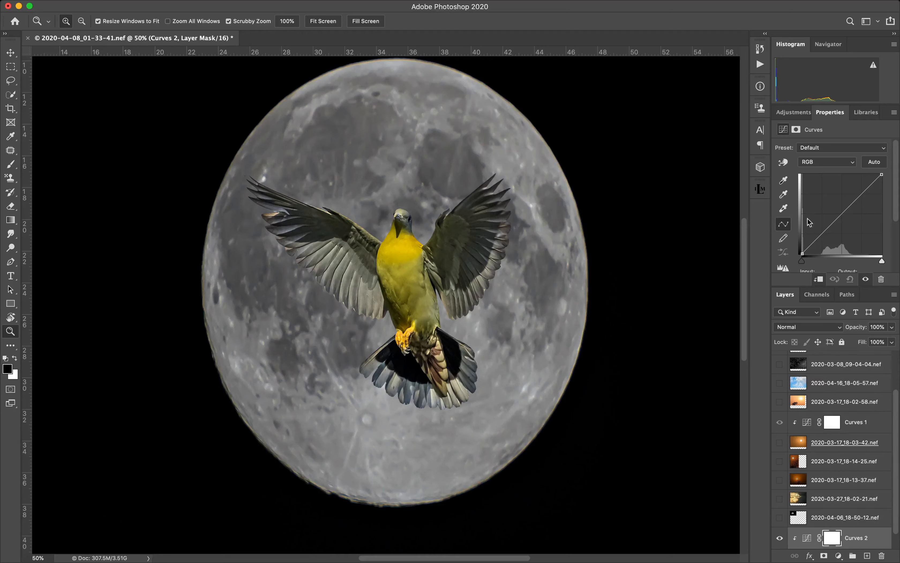
pyautogui.click(811, 542)
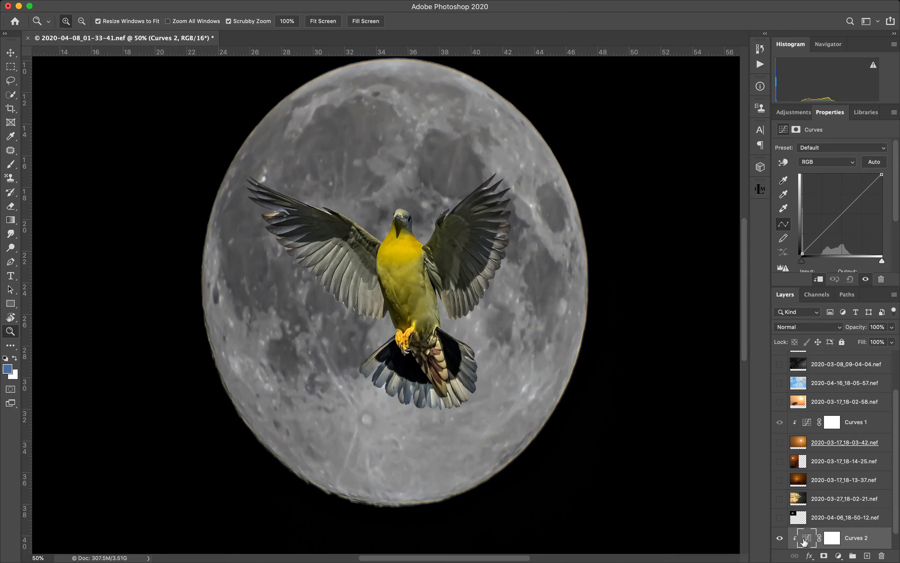
# In the Curves auto color options, disable Snap Neutral Midtones and sample target shadow color #020205 from the bird's black tail area.
pyautogui.keyDown('alt'); pyautogui.click(875, 163); pyautogui.keyUp('alt')
pyautogui.click(678, 174)
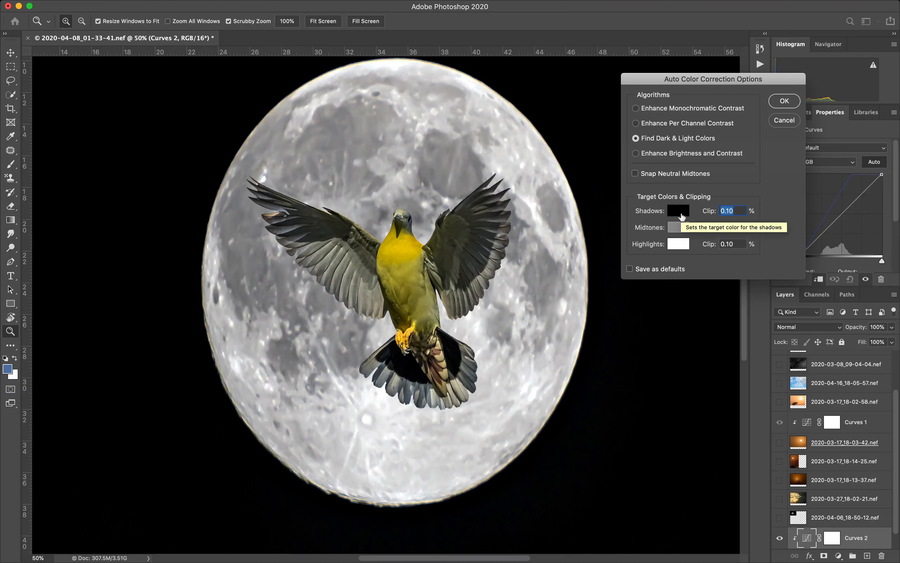
pyautogui.click(679, 210)
pyautogui.click(417, 370)
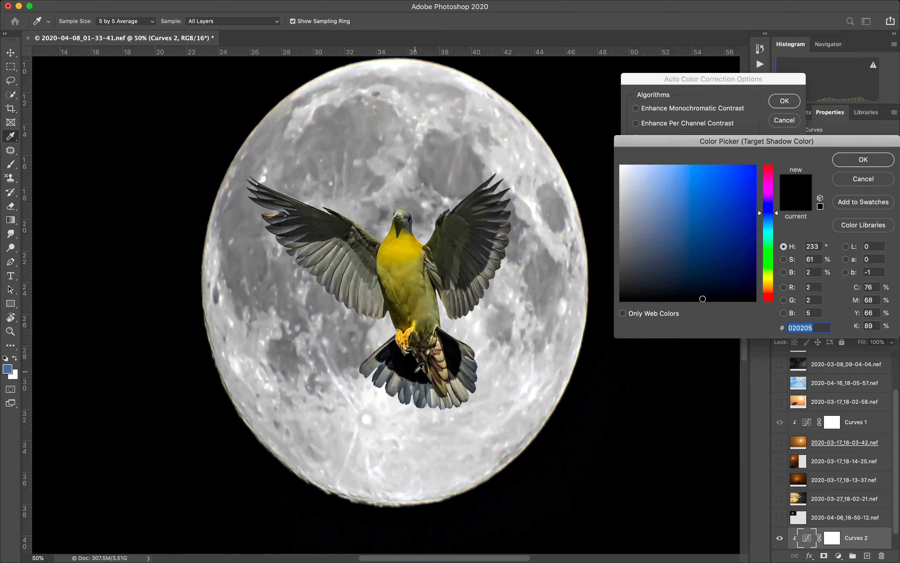
pyautogui.click(869, 159)
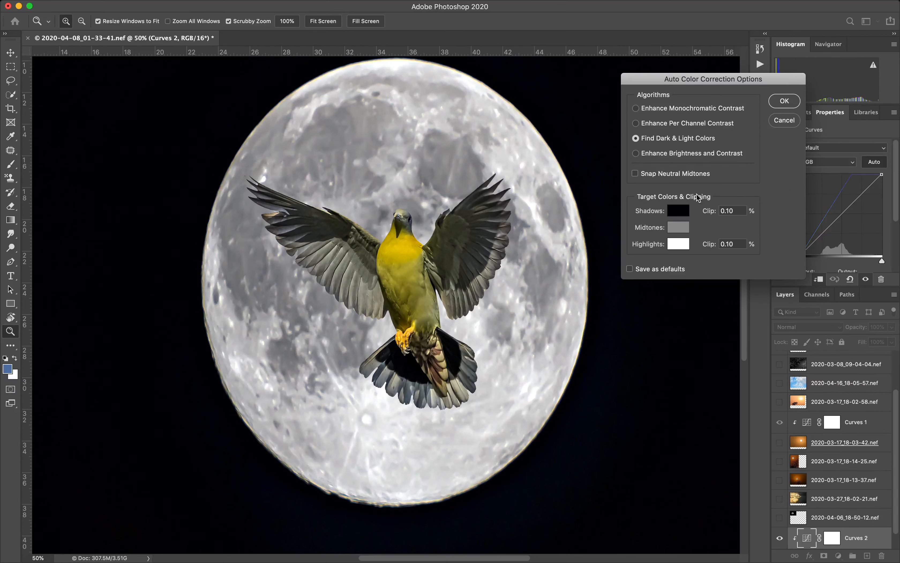
# Sample target highlight color #bcbeb3 from the bird's light tail feathers and apply the correction without saving the colors as defaults.
pyautogui.click(677, 245)
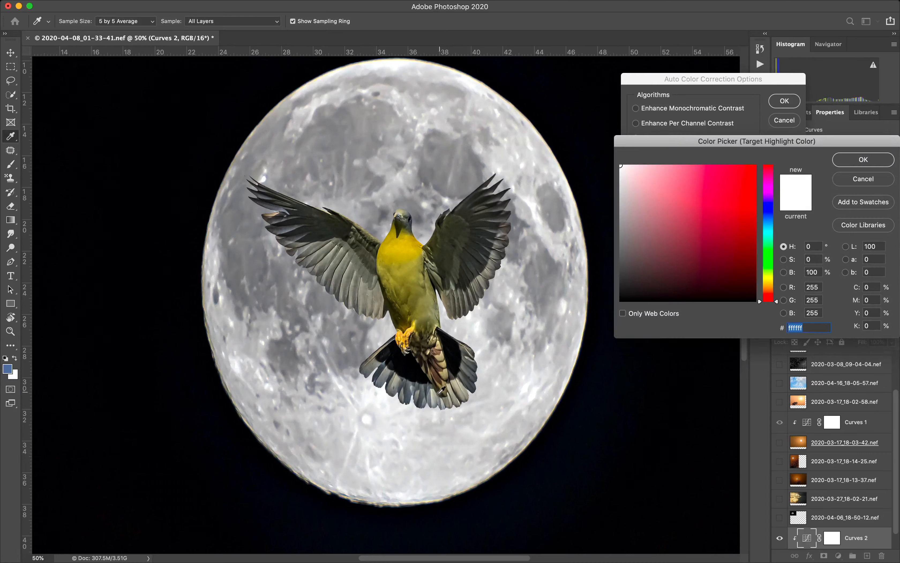
pyautogui.click(433, 399)
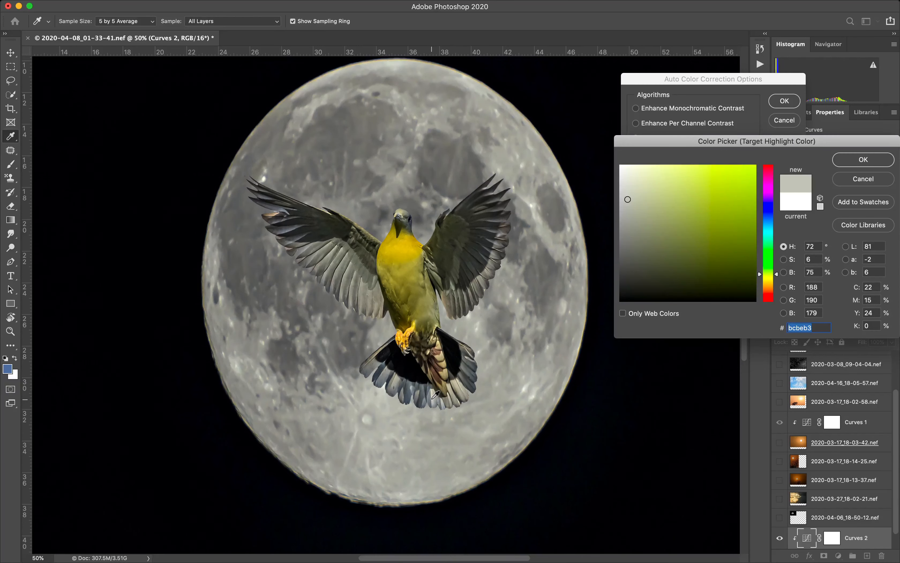
pyautogui.click(862, 161)
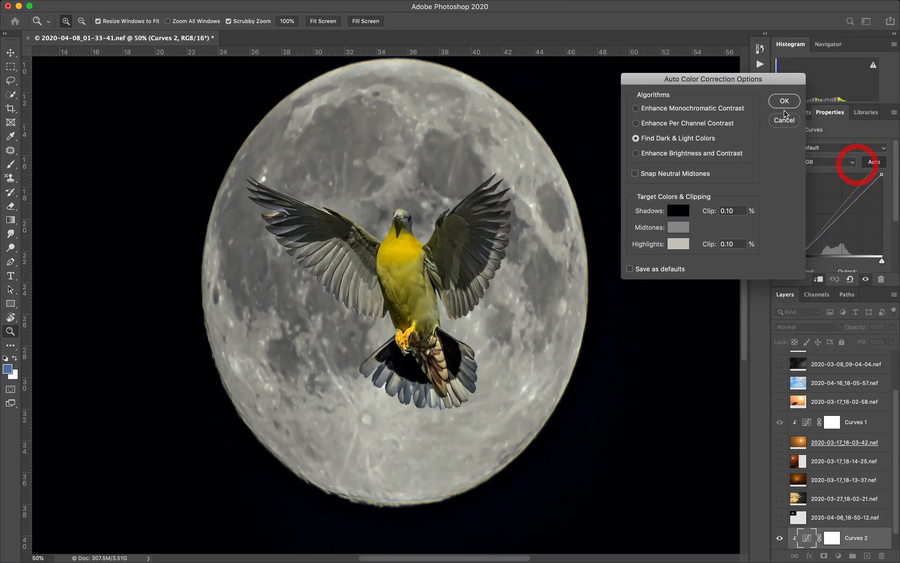
pyautogui.click(784, 102)
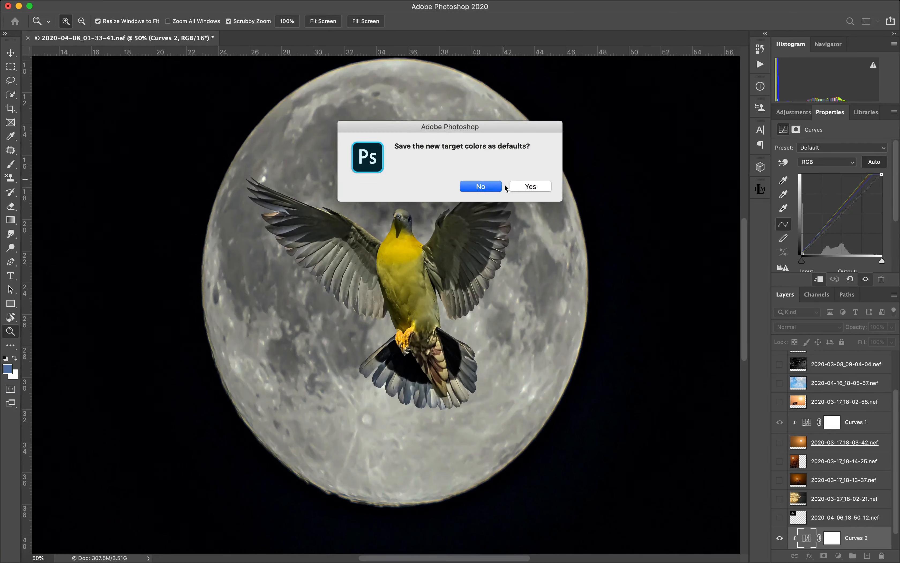
pyautogui.click(481, 186)
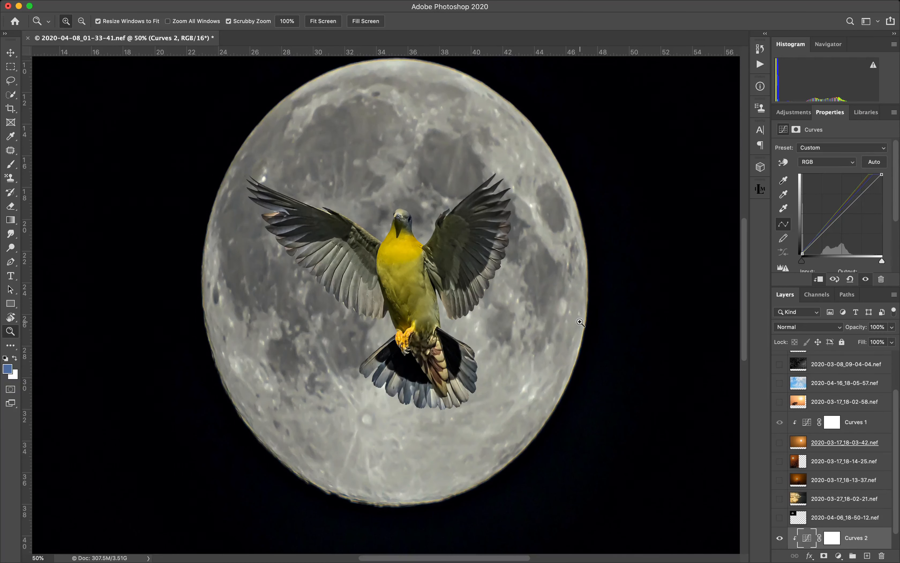
# Target the layer mask of the bird layer in the layer stack.
pyautogui.press('z')
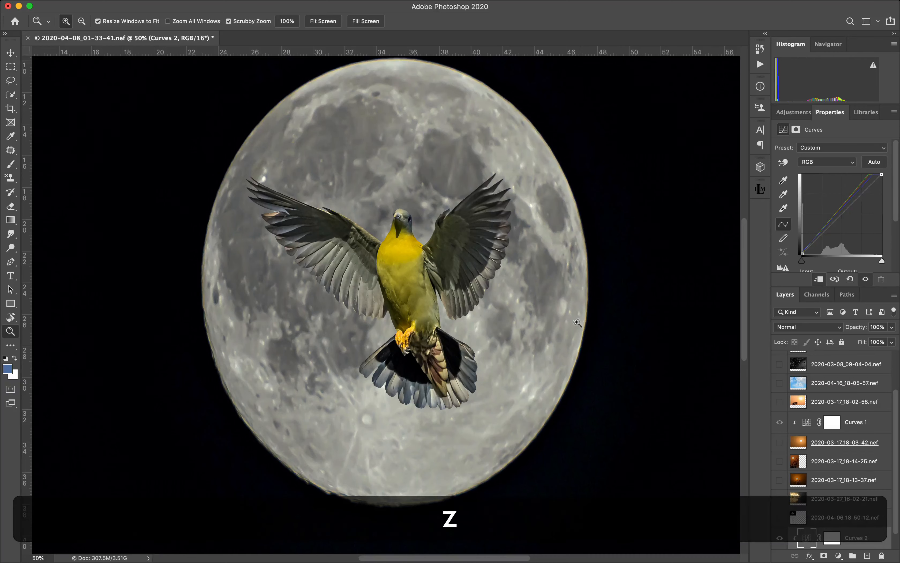
pyautogui.click(294, 221)
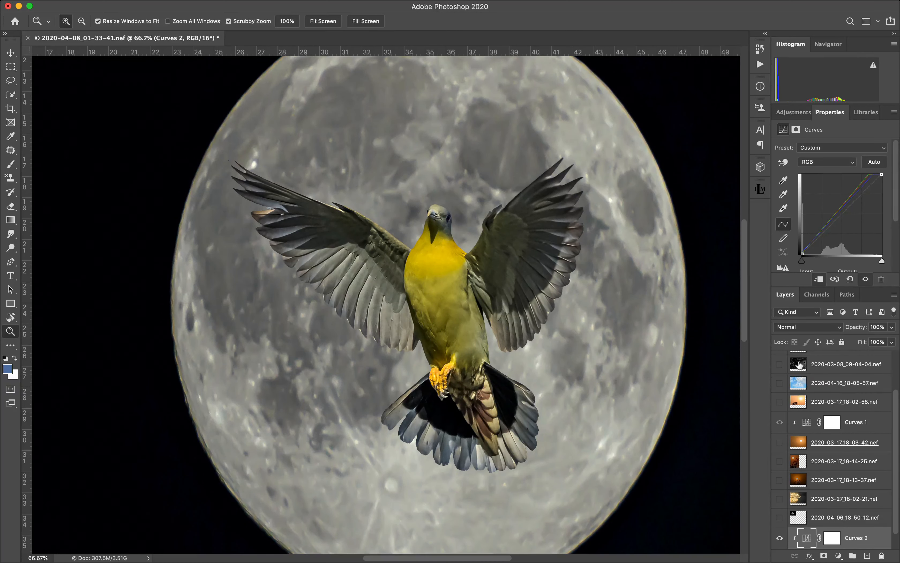
pyautogui.scroll(3, 795, 366)
pyautogui.click(823, 364)
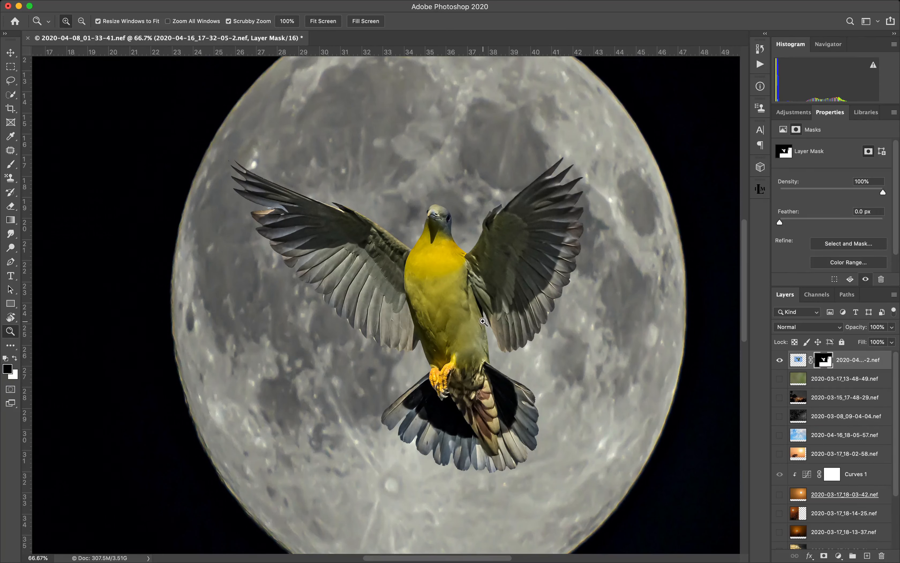
pyautogui.click(840, 264)
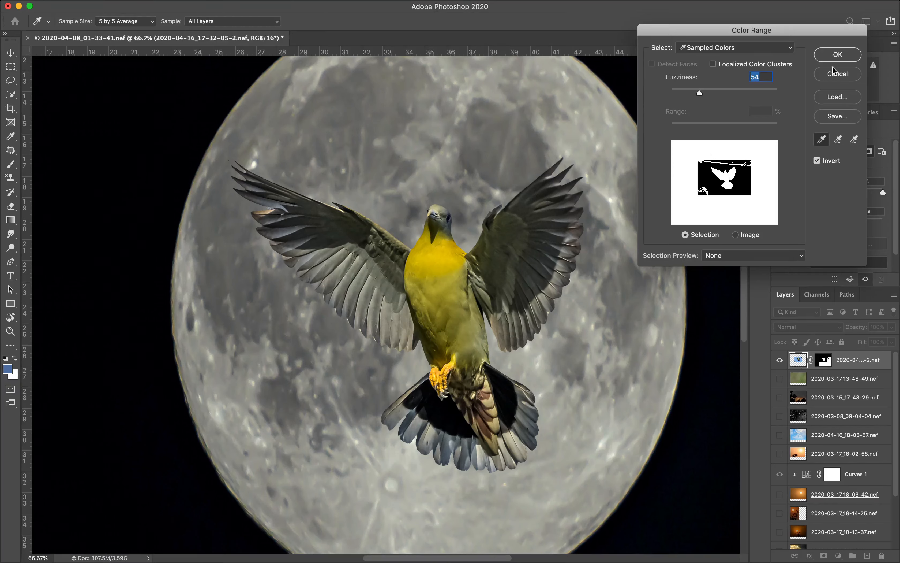
pyautogui.click(837, 73)
# Apply an inverted Color Range to the bird's mask, sampling the light fringe beside the left wing's tan feather and raising Fuzziness above 112.
pyautogui.press('z')
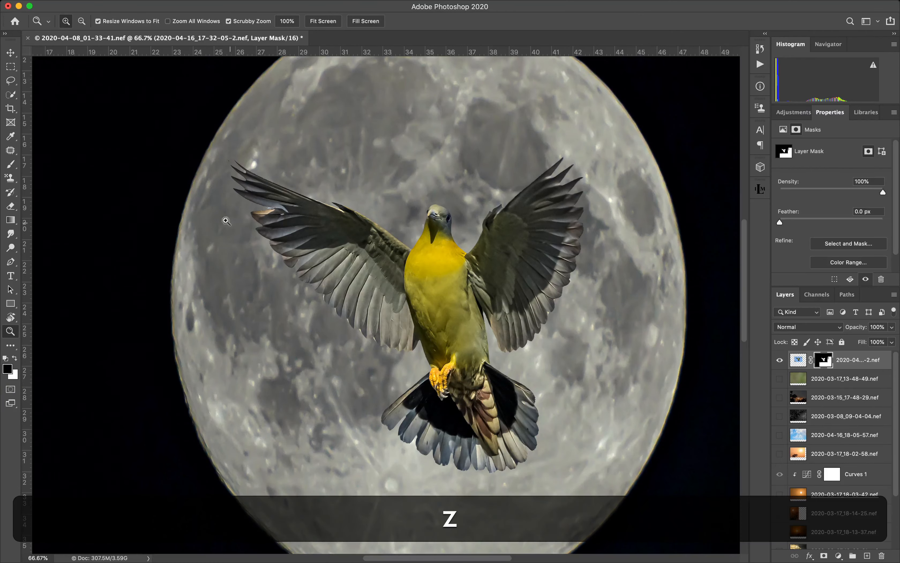
pyautogui.click(277, 204)
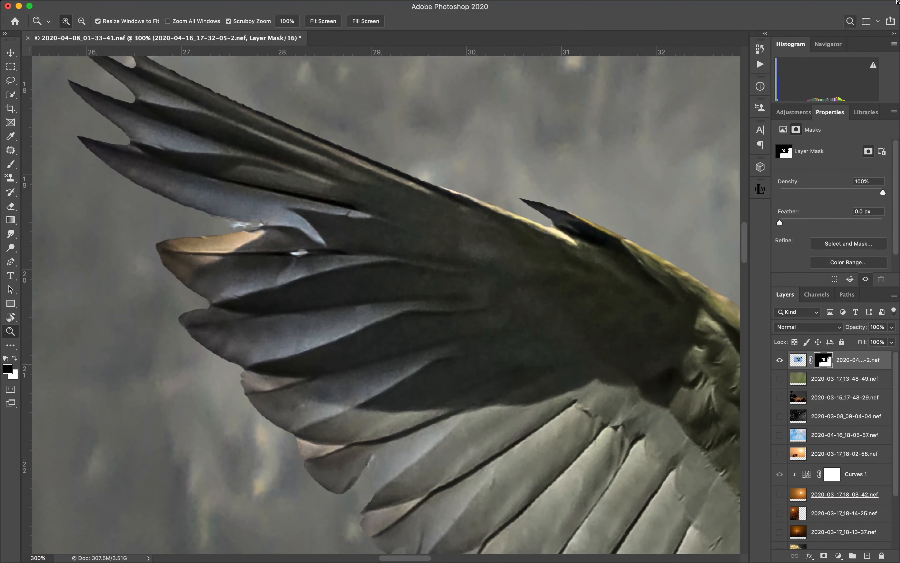
pyautogui.click(849, 262)
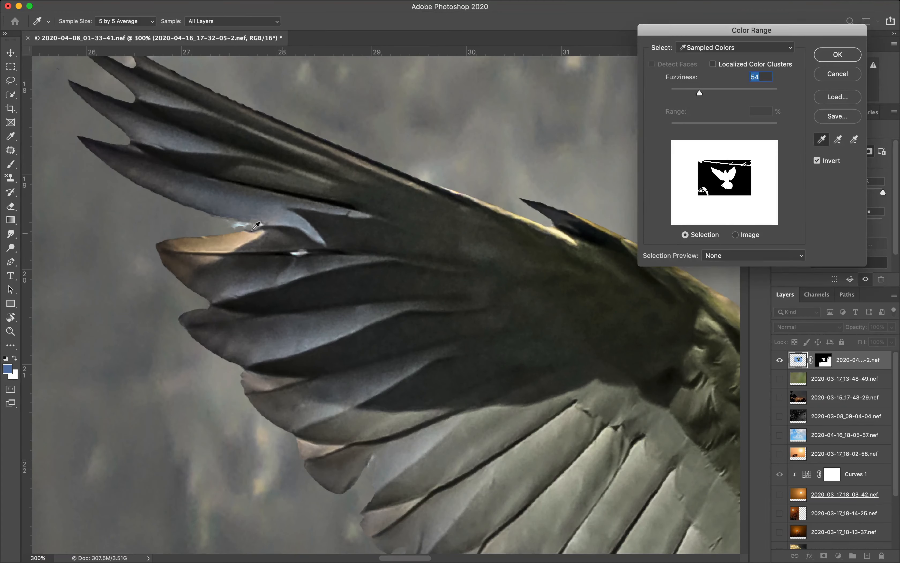
pyautogui.click(240, 223)
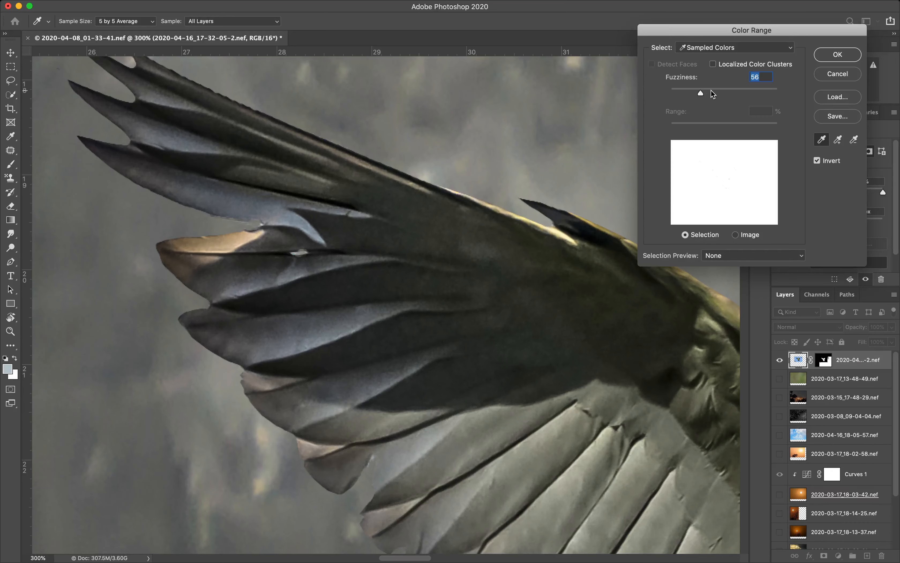
pyautogui.moveTo(704, 90); pyautogui.dragTo(703, 91)
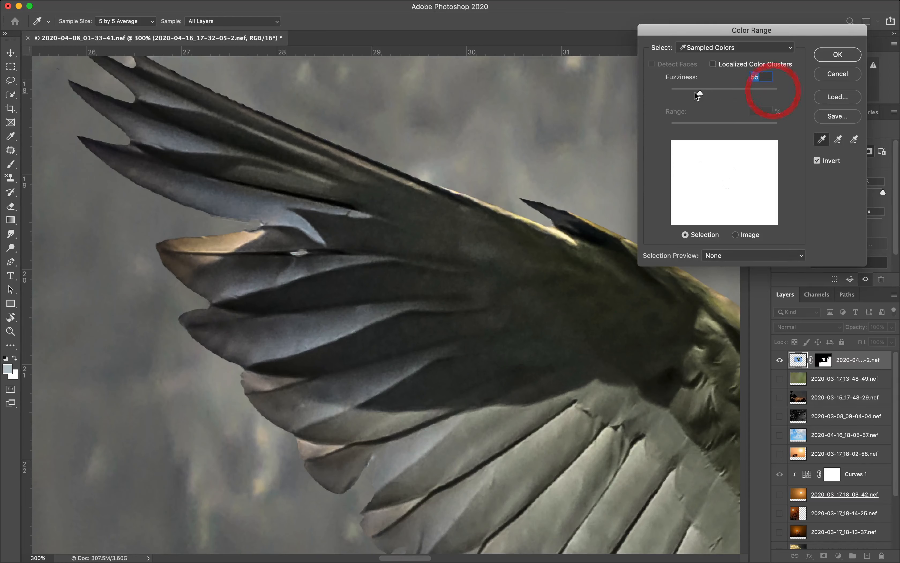
pyautogui.moveTo(699, 92); pyautogui.dragTo(731, 92)
pyautogui.click(730, 89)
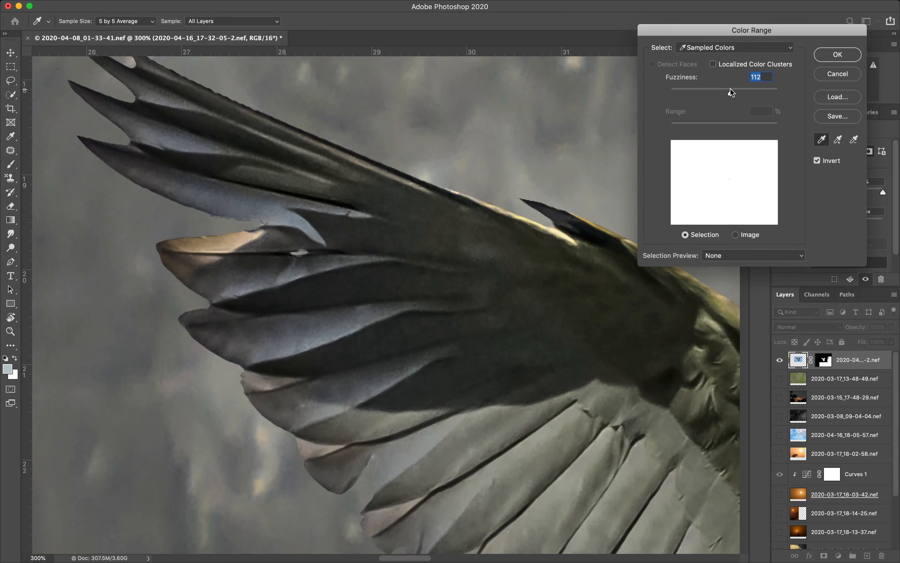
pyautogui.click(746, 89)
pyautogui.click(838, 55)
# Examine the cut-out edges of the bird's tail and wings against the moon for leftover light fringes.
pyautogui.press('super+0')
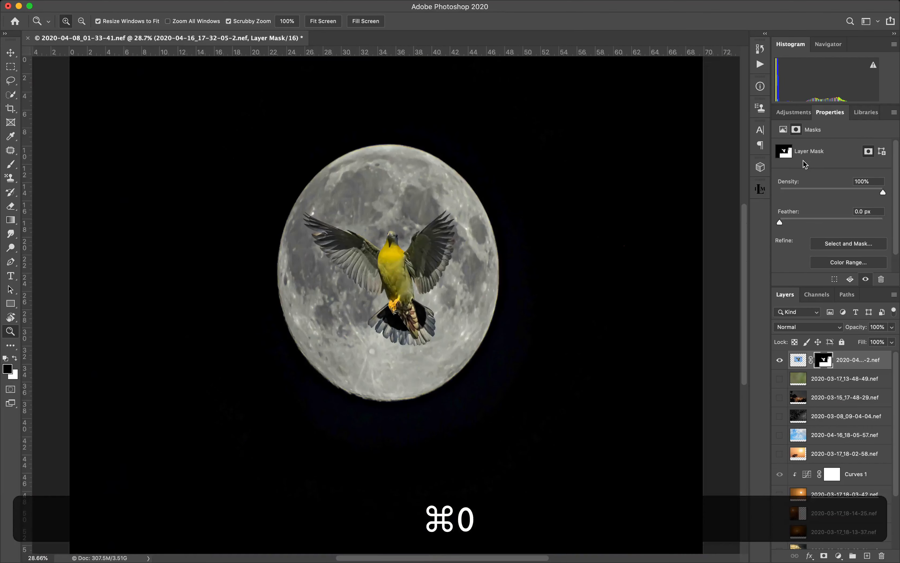
pyautogui.press('z')
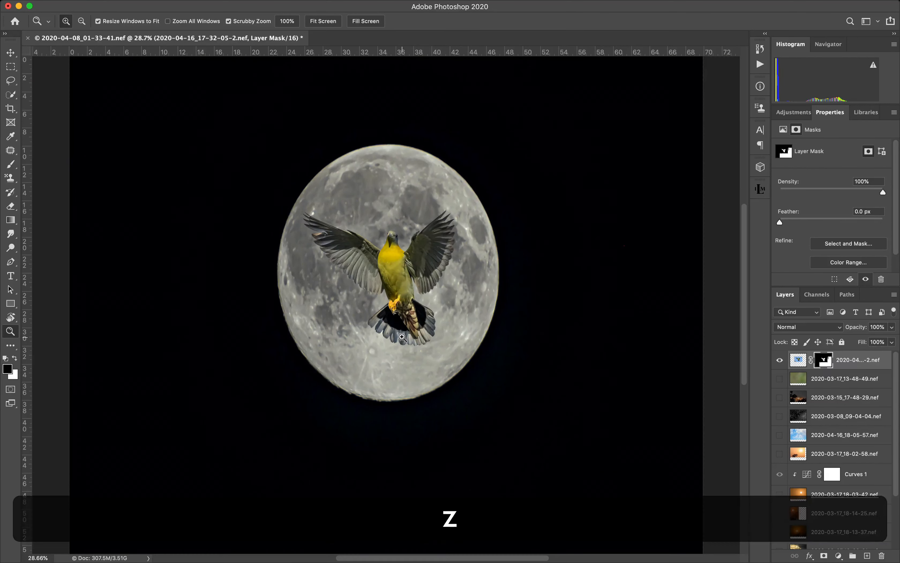
pyautogui.click(402, 337)
pyautogui.click(402, 337)
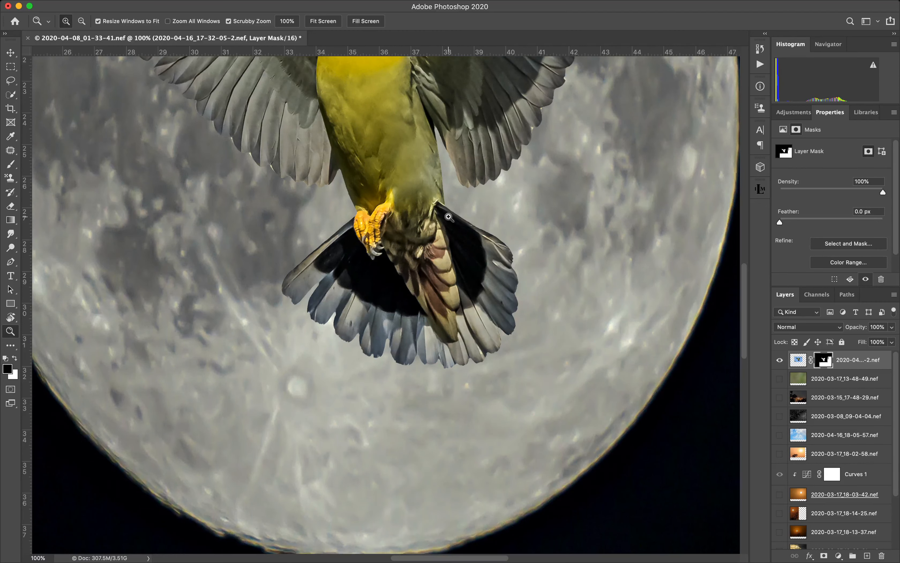
pyautogui.scroll(10, 449, 217)
pyautogui.hscroll(-4, 449, 217)
pyautogui.press('z')
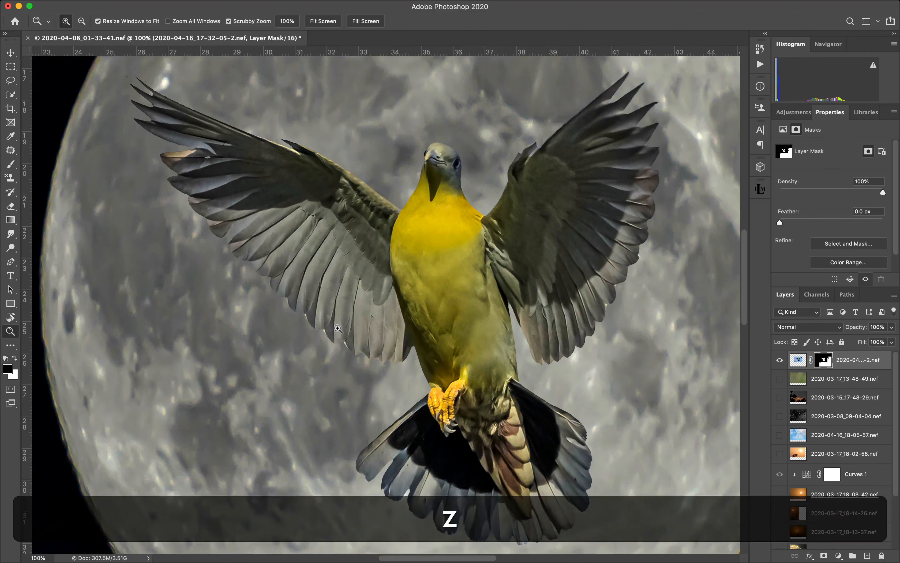
pyautogui.click(338, 328)
pyautogui.click(336, 326)
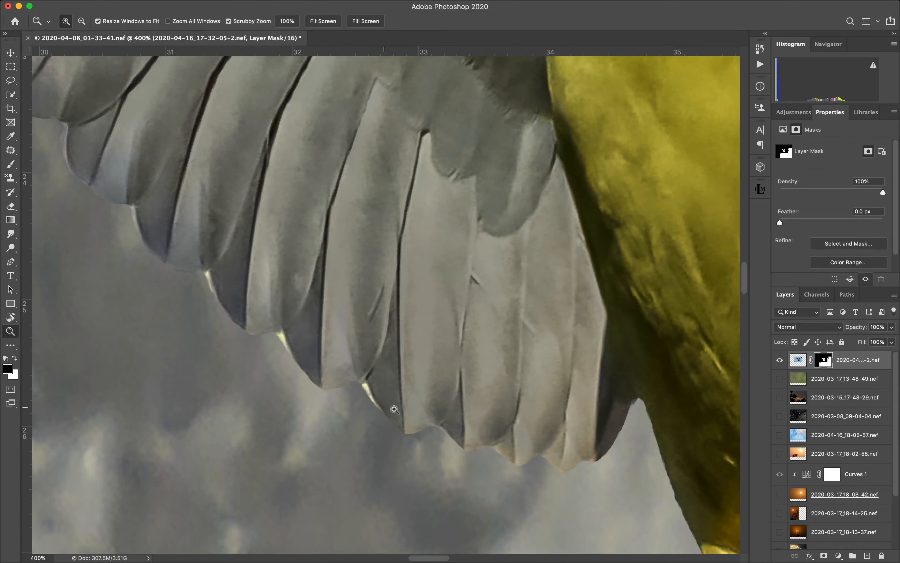
# Smudge the bird's mask along the lower feather tips of the left wing at size 35 and 50% strength to remove the bright fringes.
pyautogui.click(10, 233)
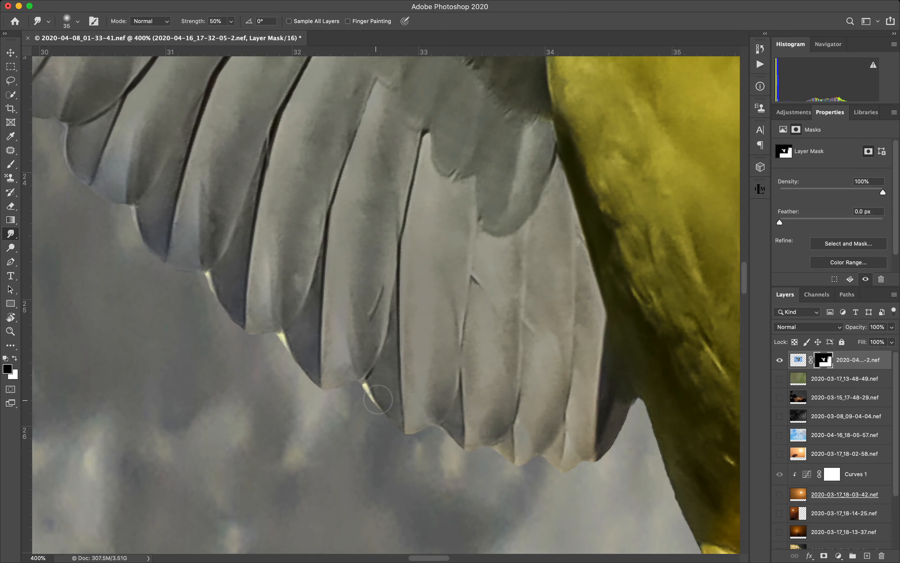
pyautogui.moveTo(374, 400); pyautogui.dragTo(371, 386)
pyautogui.click(351, 382)
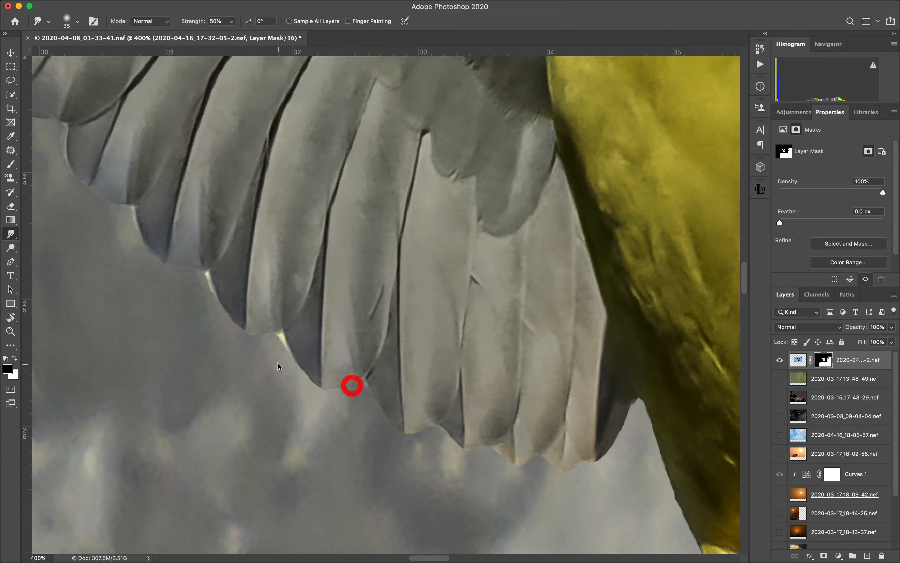
pyautogui.click(284, 345)
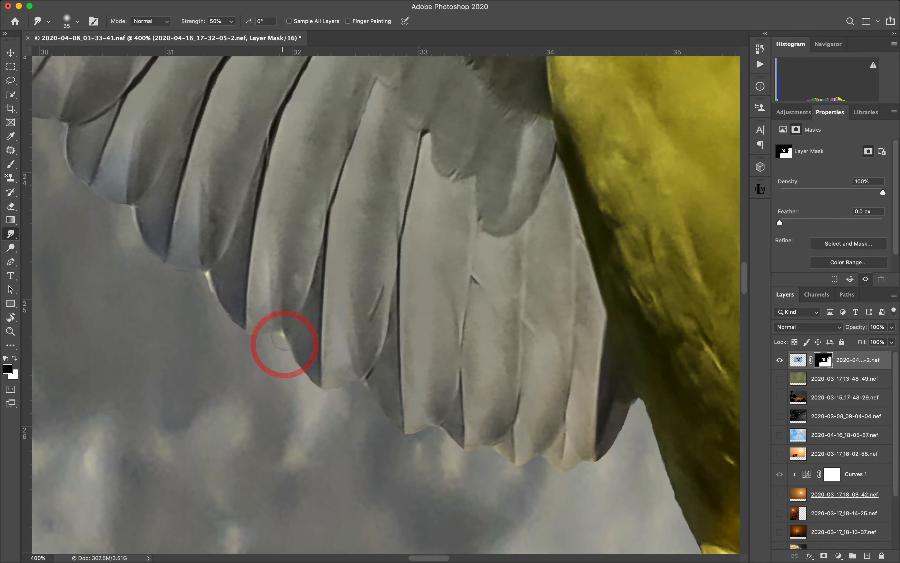
pyautogui.click(244, 319)
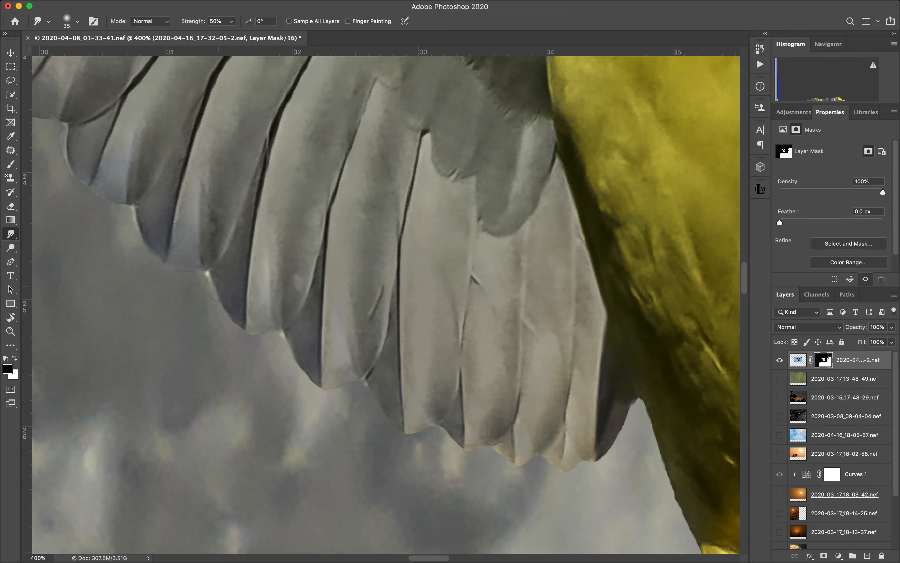
pyautogui.click(215, 285)
pyautogui.click(169, 342)
pyautogui.click(168, 242)
pyautogui.click(316, 346)
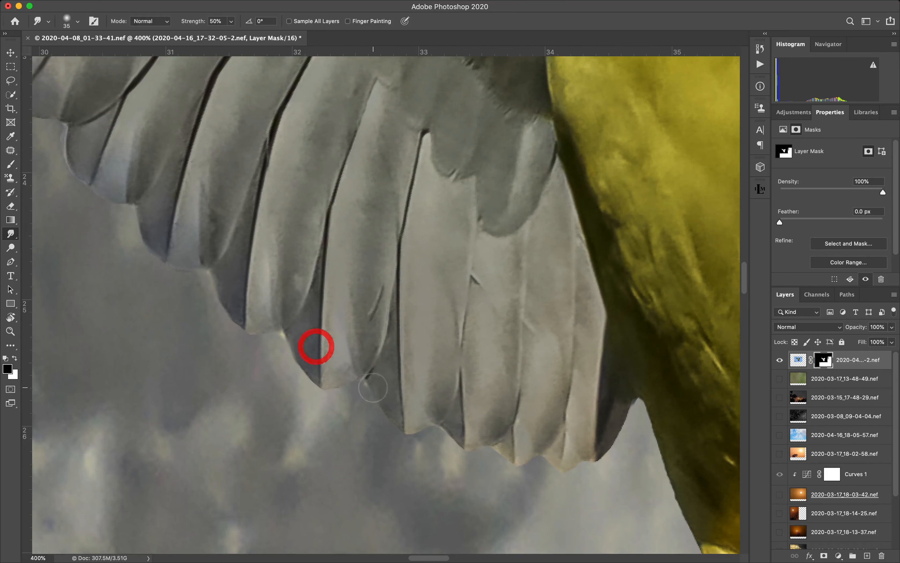
pyautogui.click(489, 441)
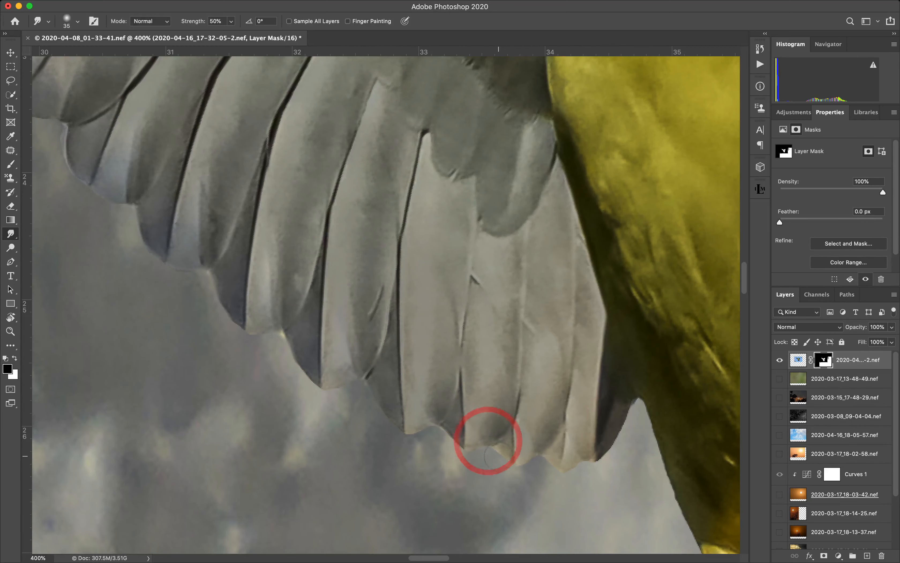
# Show the blue sky photo 2020-04-16_18-05-57.nef behind the bird and inspect the cut-out up close.
pyautogui.press('super+0')
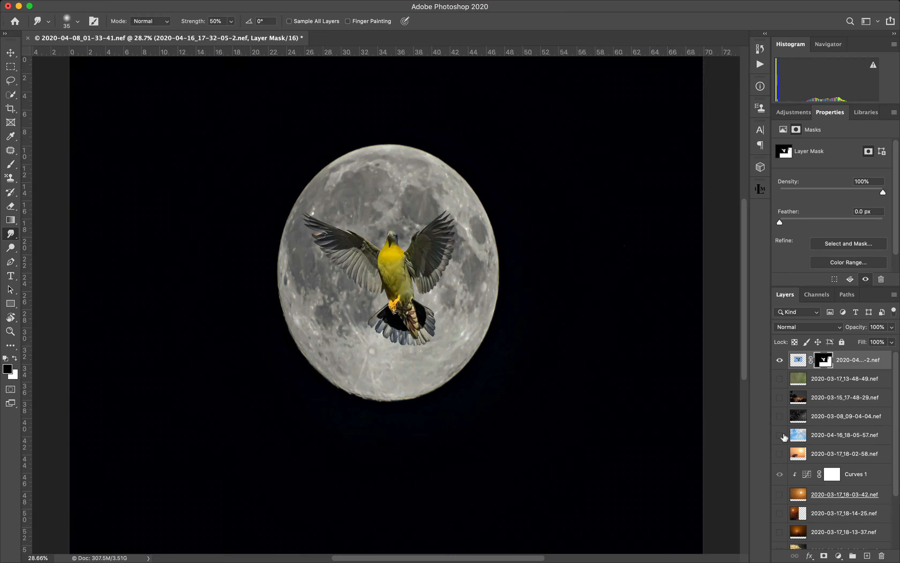
pyautogui.click(780, 436)
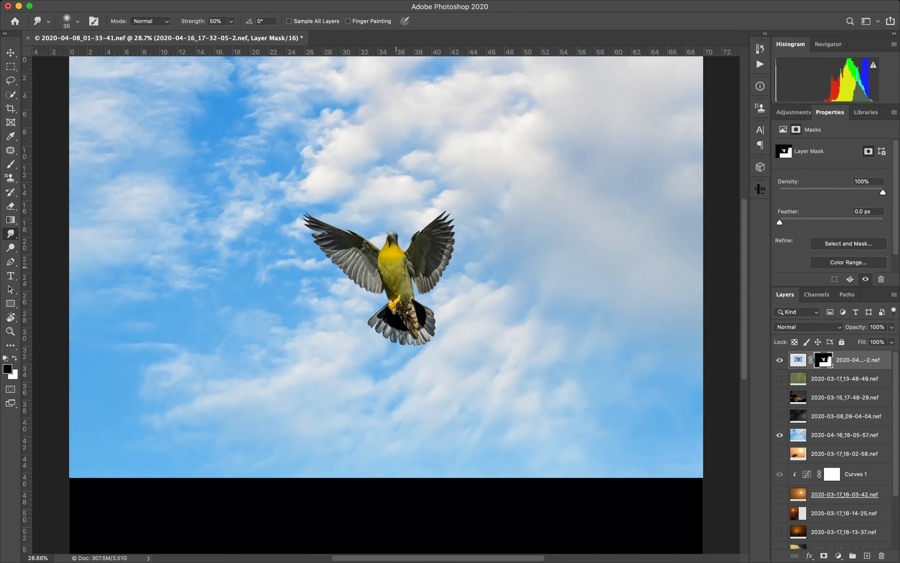
pyautogui.press('z')
pyautogui.click(394, 249)
pyautogui.click(394, 248)
pyautogui.click(393, 248)
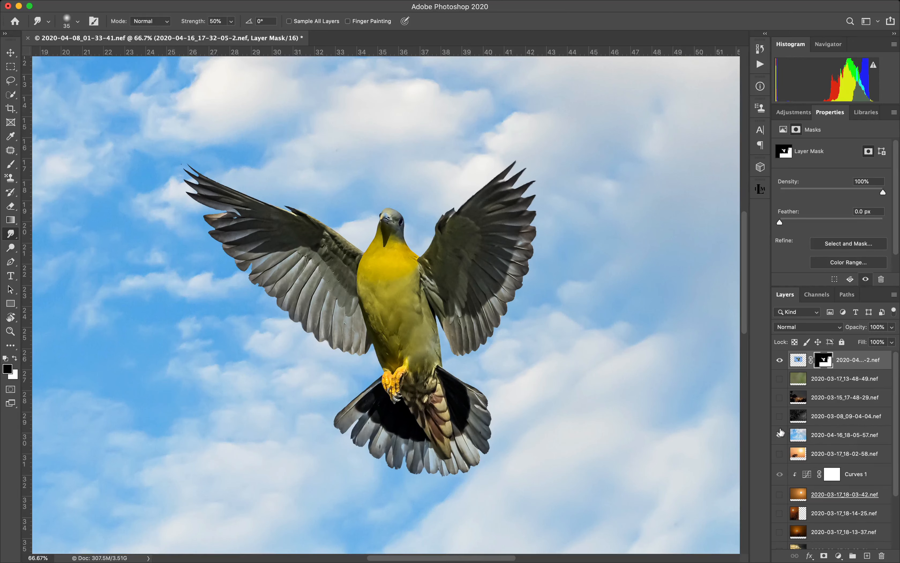
# Hide the blue sky photo, preview the dewy spider web photo, and show the dark sunset photo 2020-03-15_17-48-29.nef behind the bird.
pyautogui.click(780, 435)
pyautogui.click(780, 416)
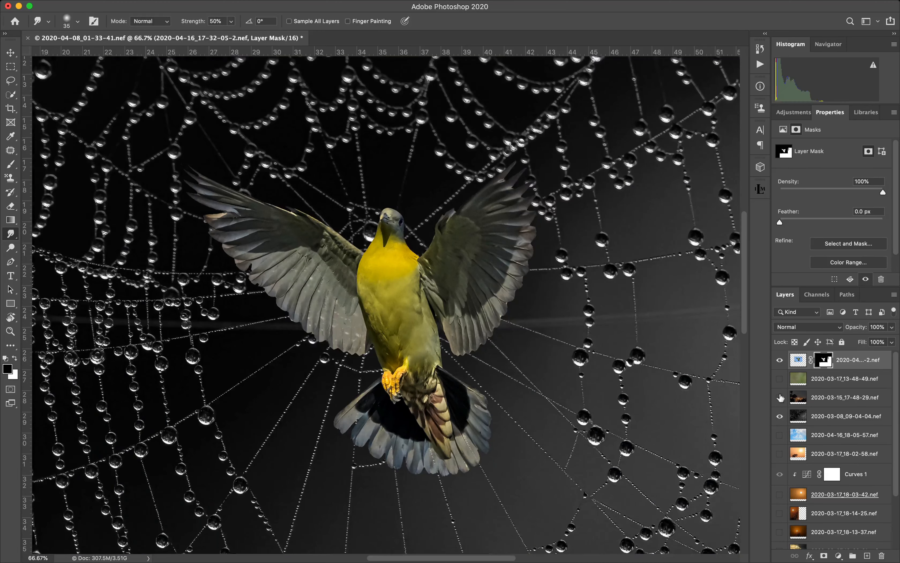
pyautogui.click(780, 398)
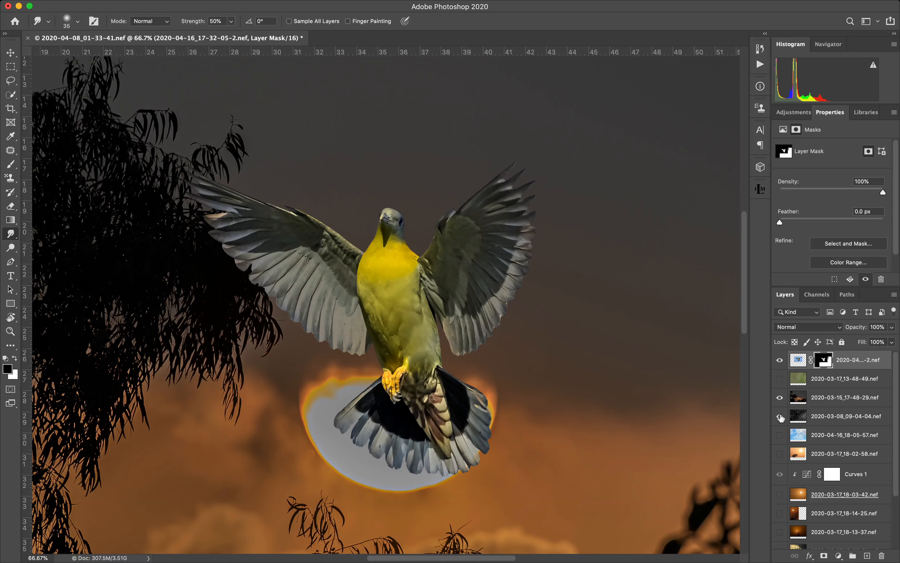
# Apply a Field Blur to the dark sunset photo layer, raising the blur amount above 208 px.
pyautogui.click(802, 399)
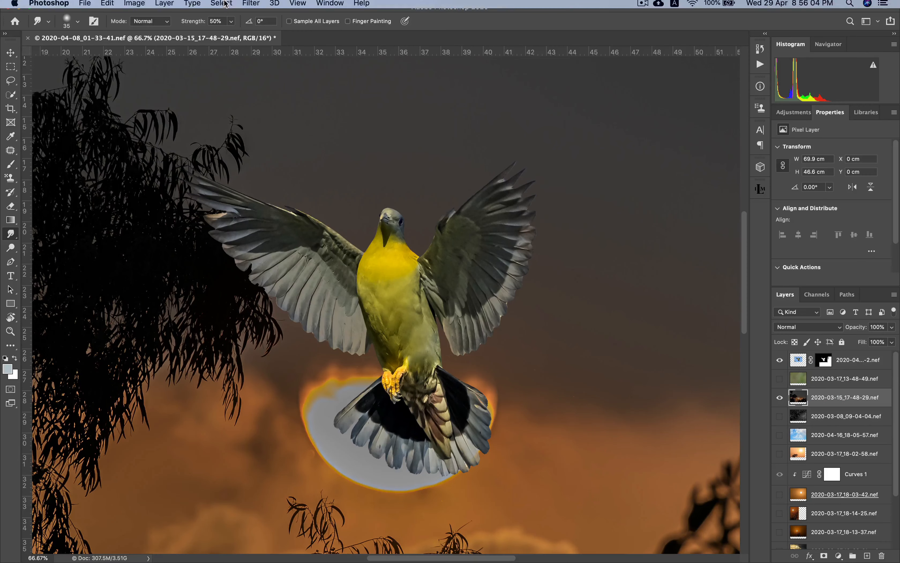
pyautogui.click(251, 6)
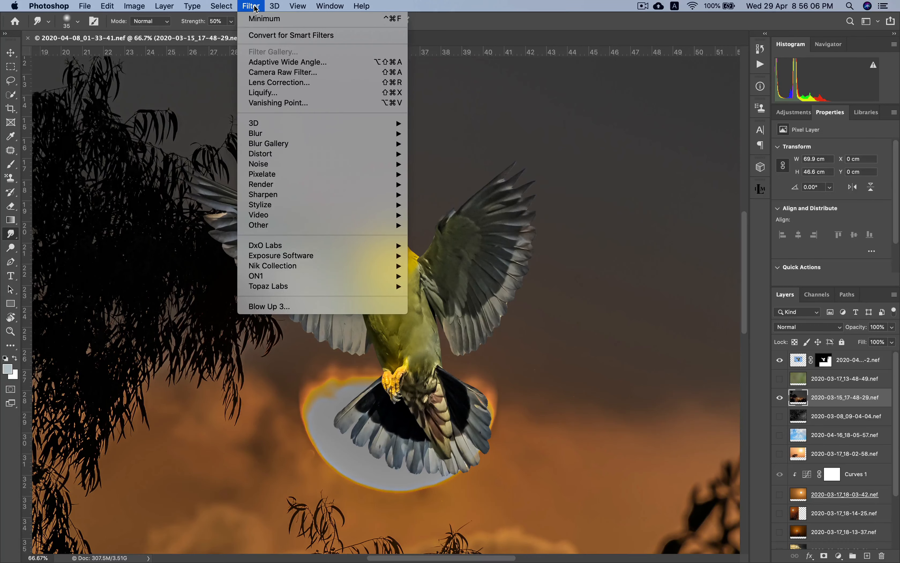
pyautogui.moveTo(298, 144)
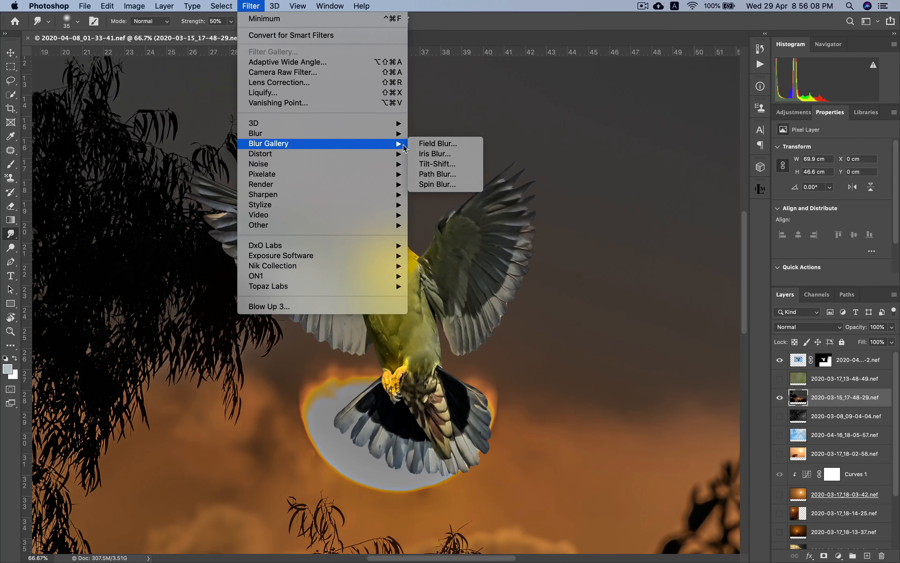
pyautogui.click(436, 143)
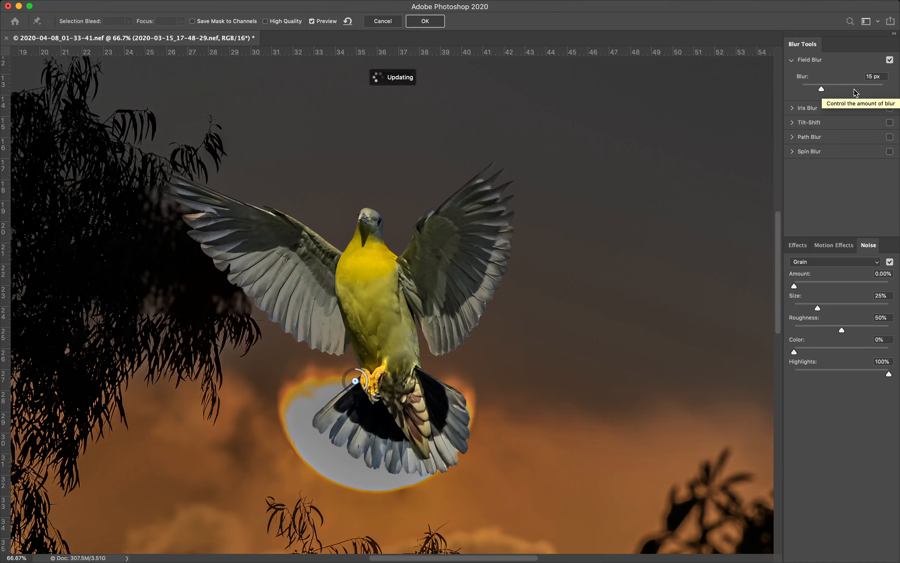
pyautogui.click(861, 89)
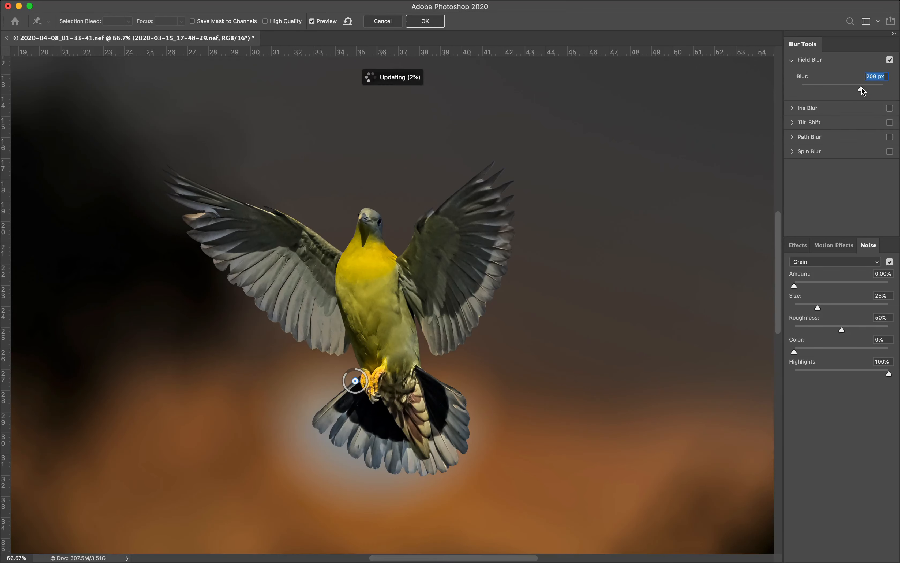
pyautogui.moveTo(862, 89); pyautogui.dragTo(872, 89)
pyautogui.click(872, 86)
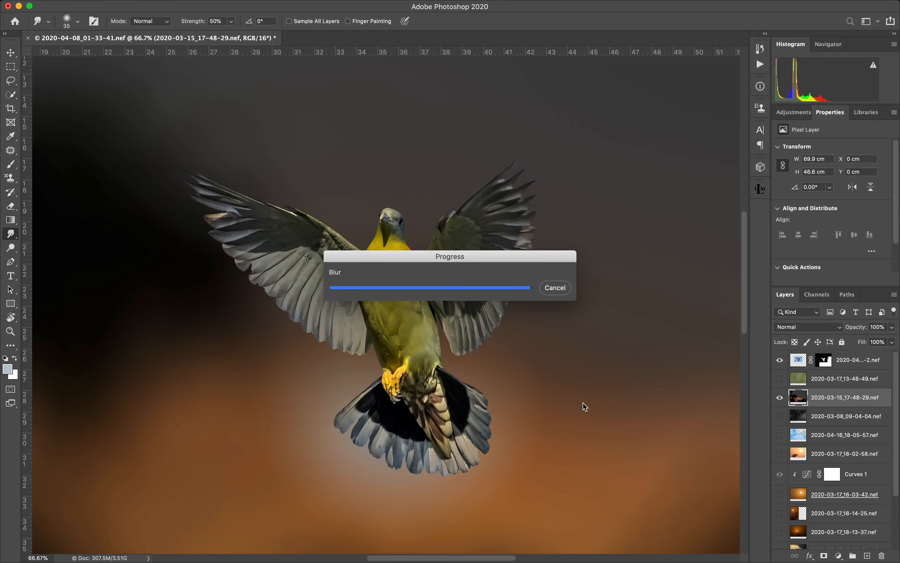
# Reposition the blurred sunset layer to about X 3.49 cm, Y 4.79 cm, placing its bright glow below the bird's tail.
pyautogui.press('v')
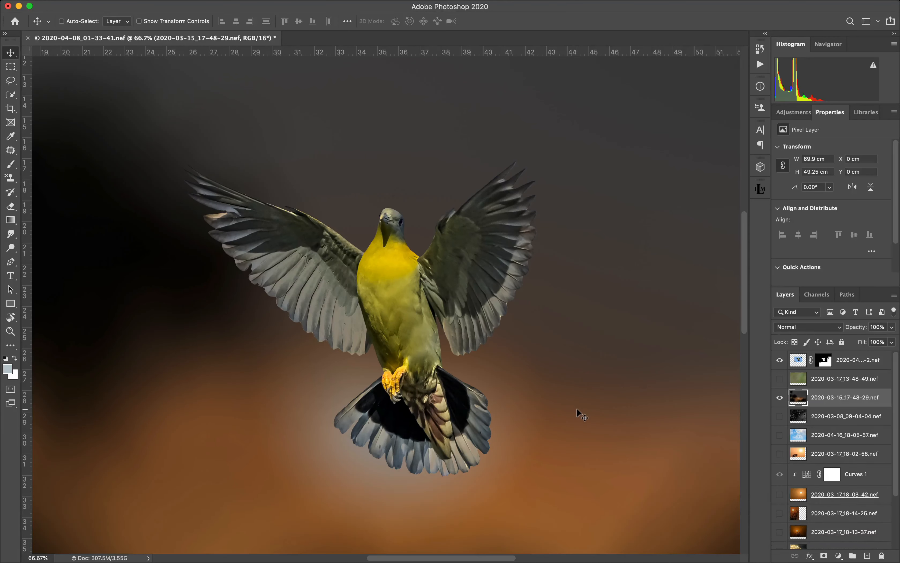
pyautogui.moveTo(573, 388)
pyautogui.mouseDown()
pyautogui.moveTo(569, 369)
pyautogui.moveTo(520, 348)
pyautogui.moveTo(522, 377)
pyautogui.moveTo(578, 415)
pyautogui.moveTo(624, 404)
pyautogui.moveTo(645, 380)
pyautogui.moveTo(649, 355)
pyautogui.moveTo(610, 362)
pyautogui.mouseUp()
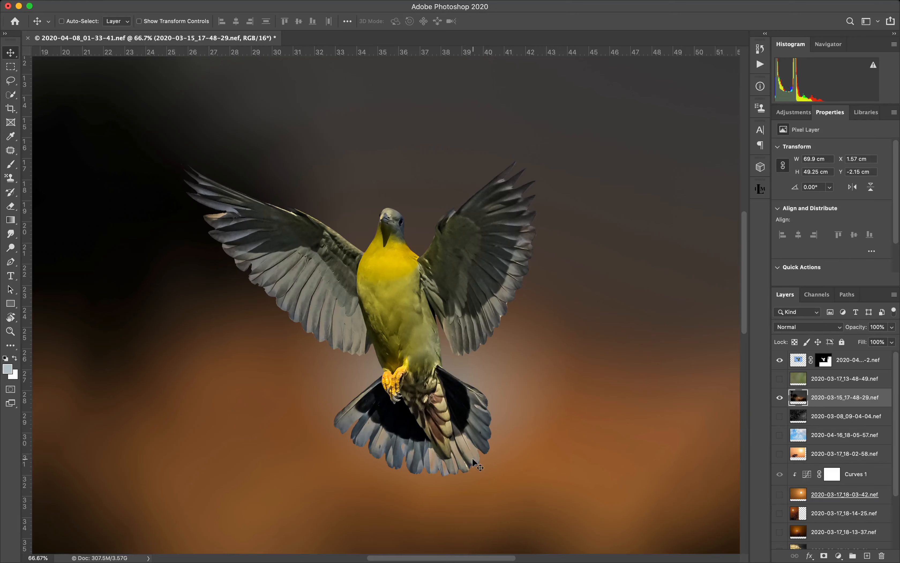
pyautogui.moveTo(591, 382); pyautogui.dragTo(559, 486)
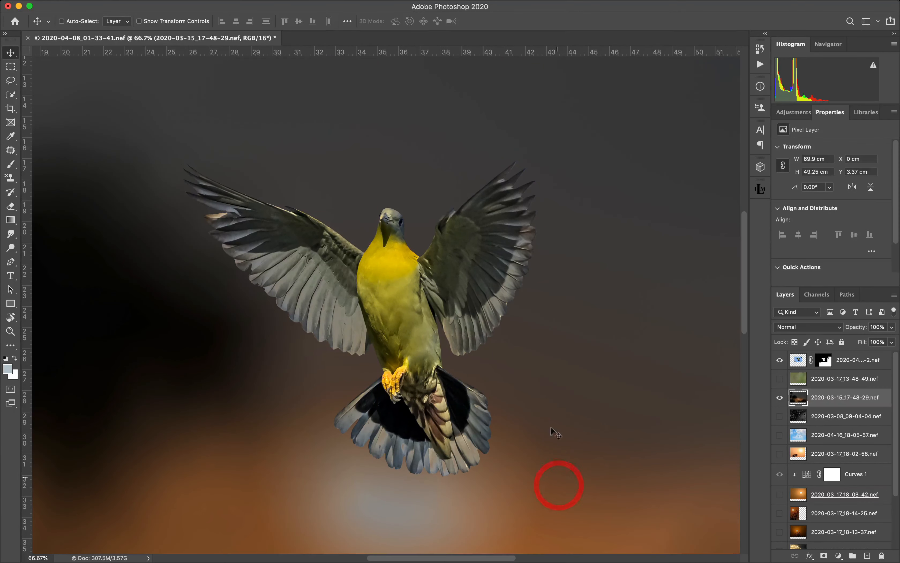
pyautogui.moveTo(544, 353); pyautogui.dragTo(566, 371)
pyautogui.moveTo(567, 358); pyautogui.dragTo(647, 423)
pyautogui.moveTo(595, 417); pyautogui.dragTo(570, 365)
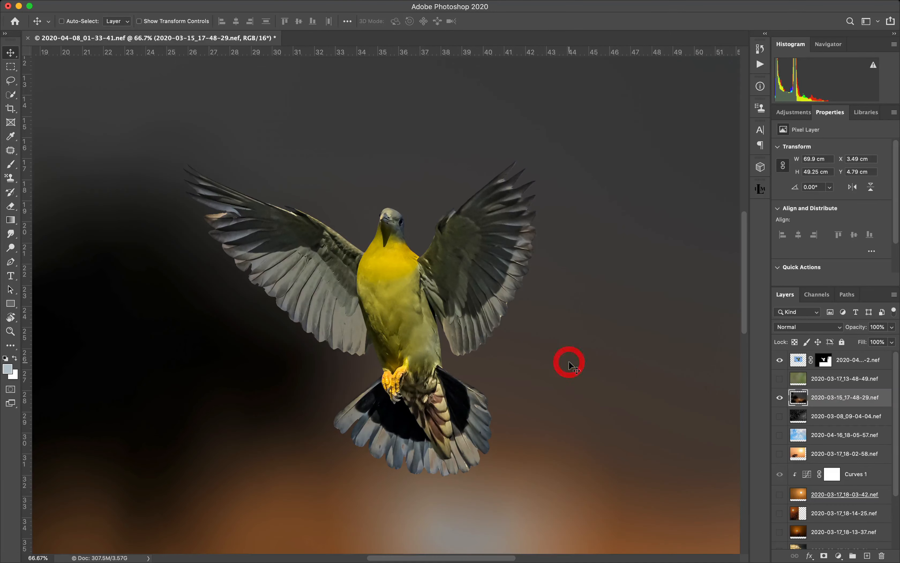